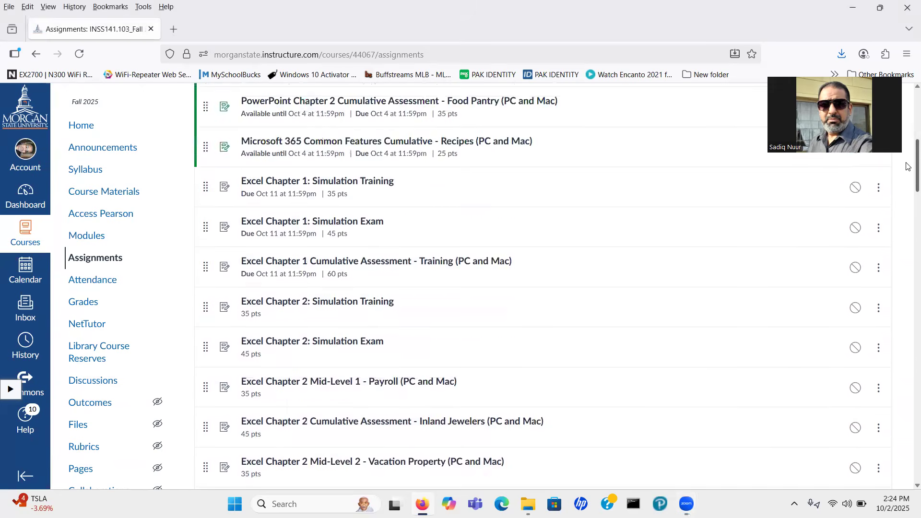
- Open the Excel Chapter 4 Cumulative Assessment - Rockville Auto Sales (PC and Mac) assignment from the course assignments list
scroll(908, 192, "down", 7)
scroll(908, 192, "down", 7)
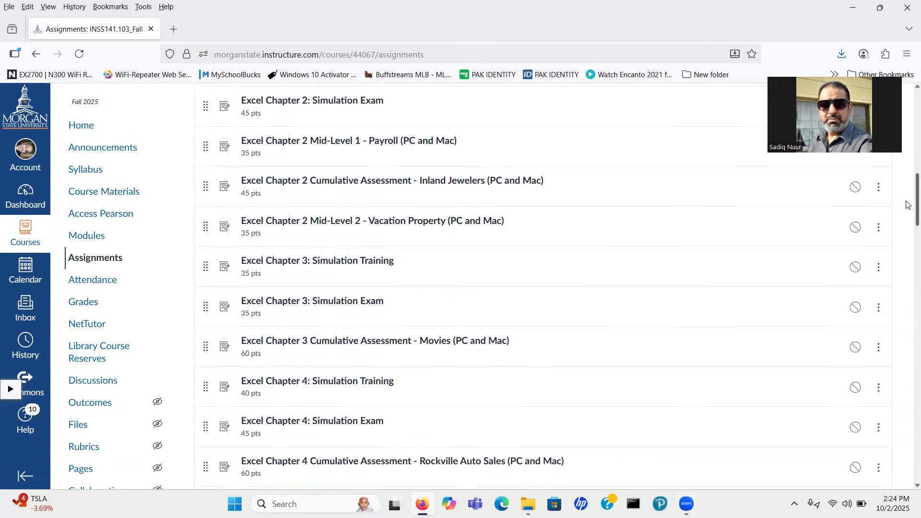
scroll(909, 235, "down", 2)
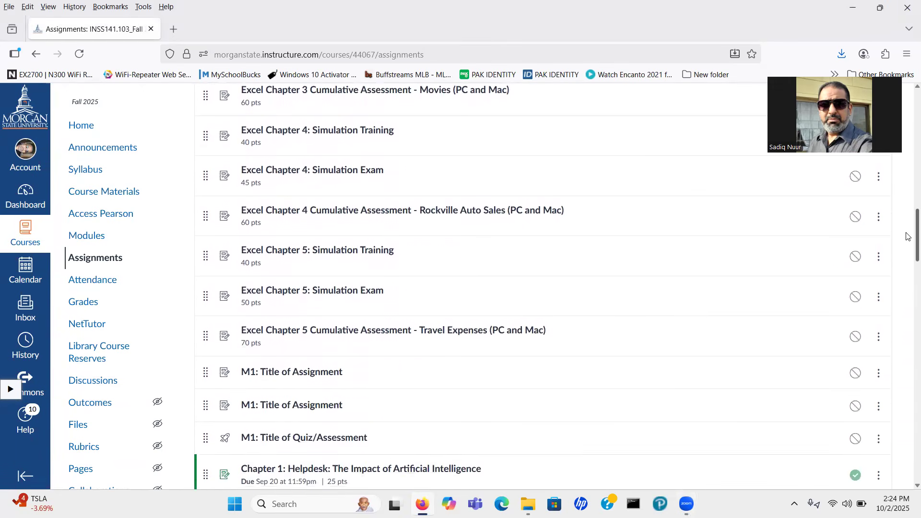
left_click_drag(907, 237, 907, 237)
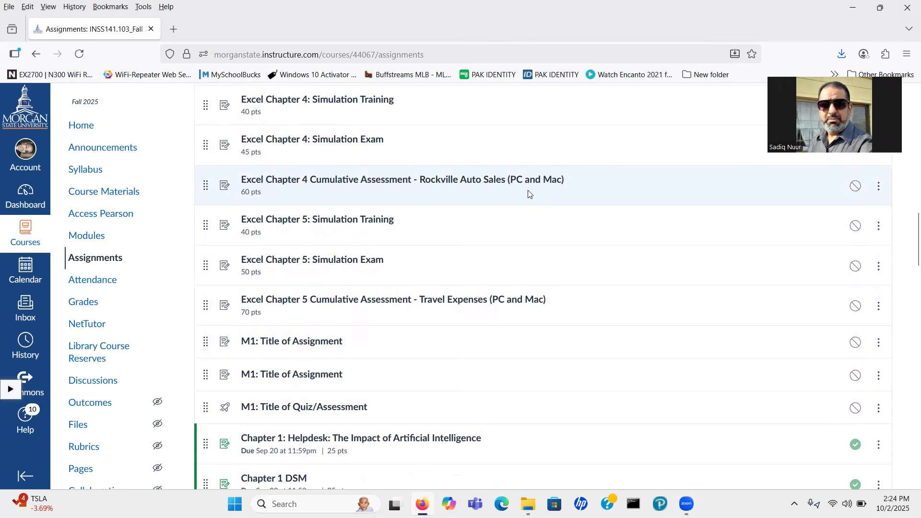
left_click(475, 183)
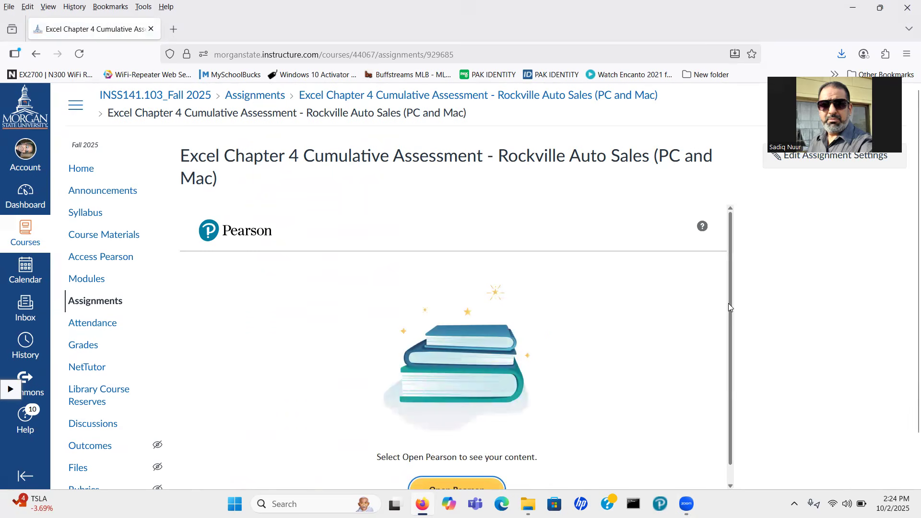
- Launch the Rockville Auto Sales assignment in Pearson and continue to its Office Grader page
scroll(727, 360, "down", 1)
left_click(450, 470)
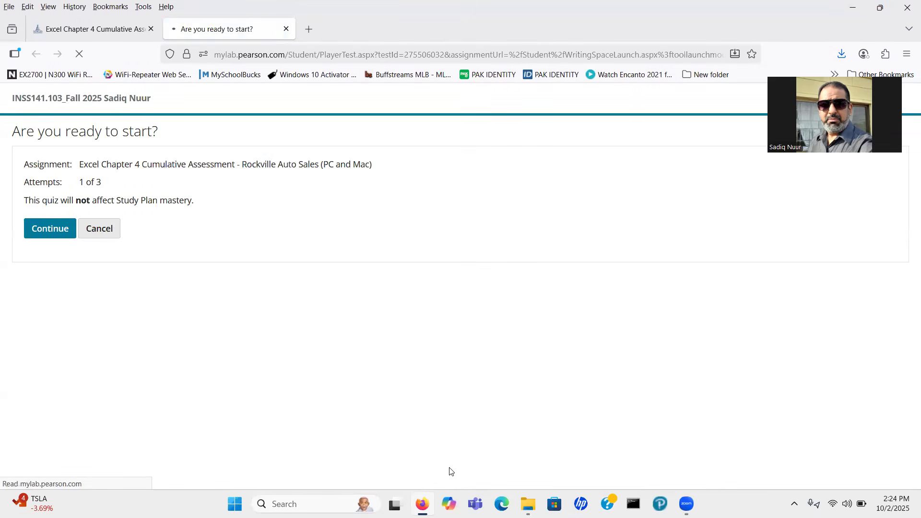
left_click(50, 230)
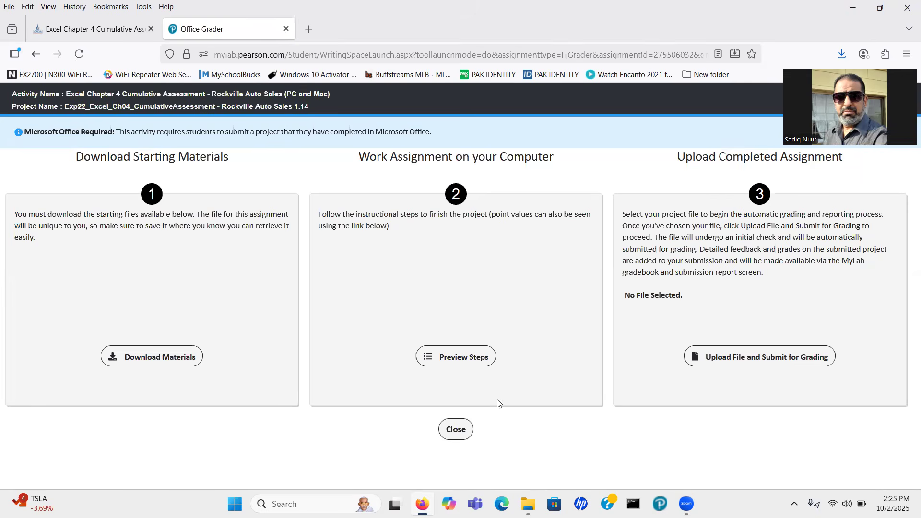
- Download all starting files for the assignment and close the Office Grader page
left_click(161, 357)
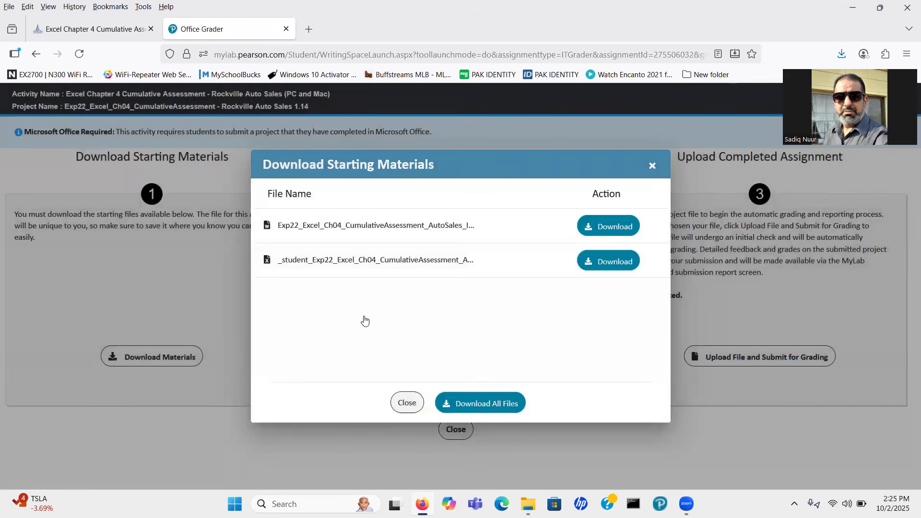
left_click(490, 405)
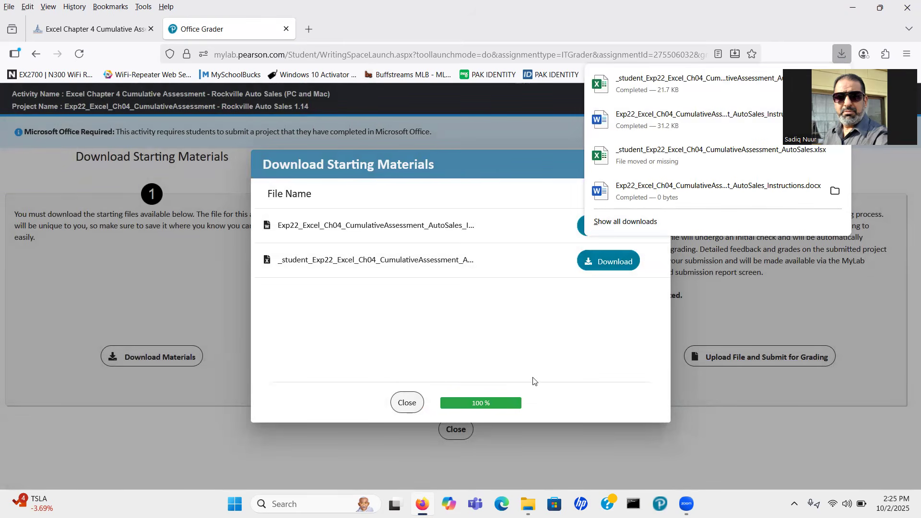
left_click(404, 405)
left_click(404, 405)
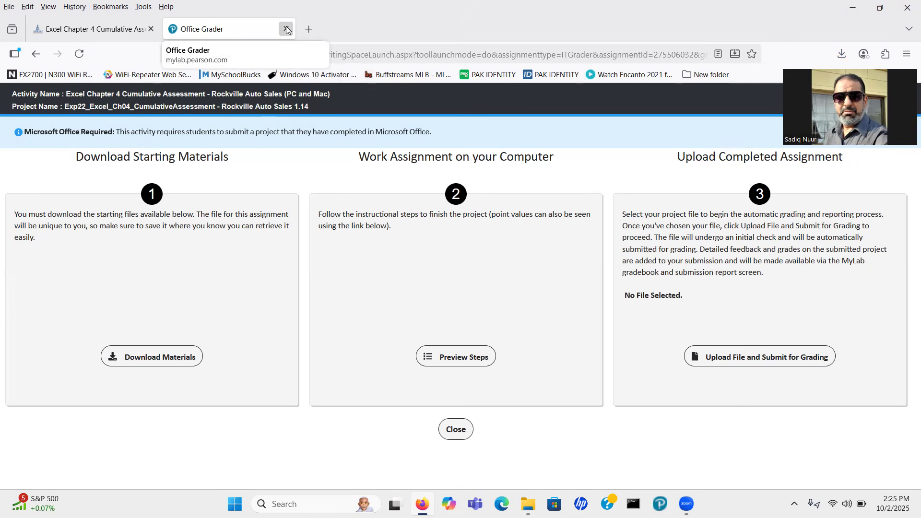
left_click(286, 30)
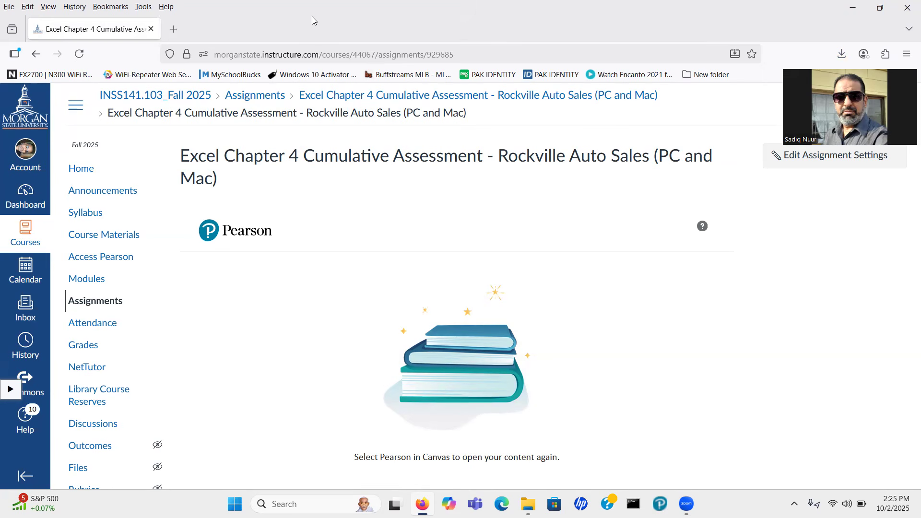
- Switch from the browser to the Downloads folder in File Explorer
double_click(312, 16)
left_click(665, 85)
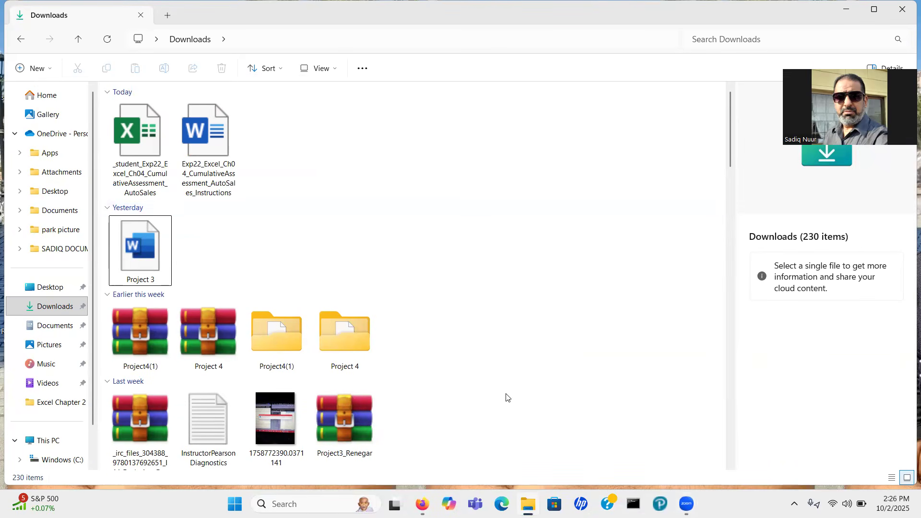
mouse_move(528, 504)
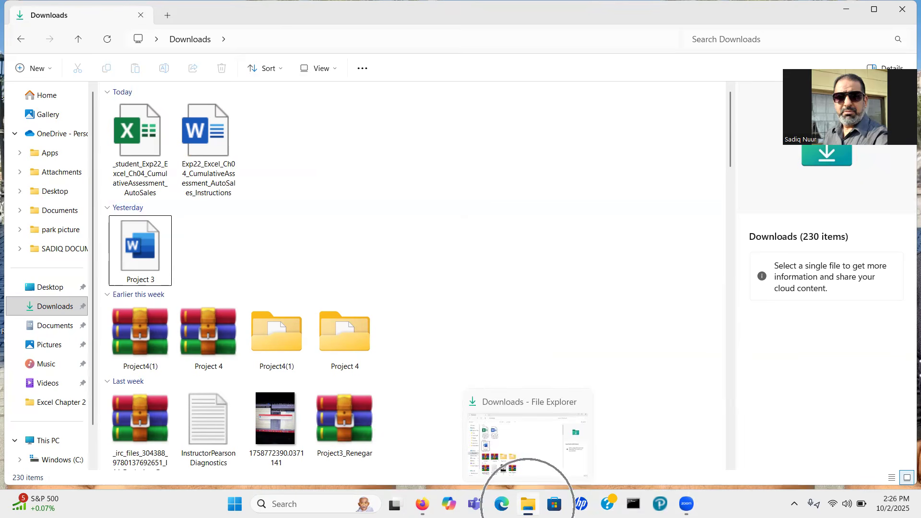
left_click(528, 505)
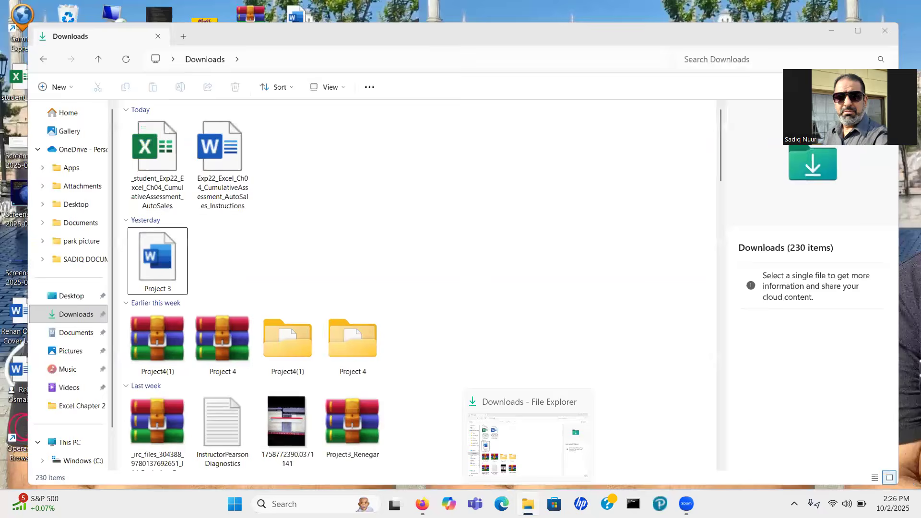
left_click(528, 504)
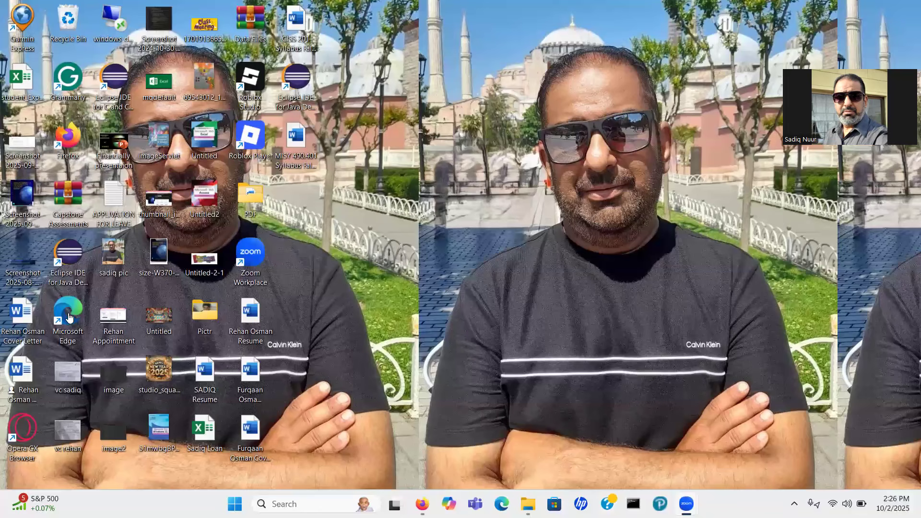
key("alt+Tab")
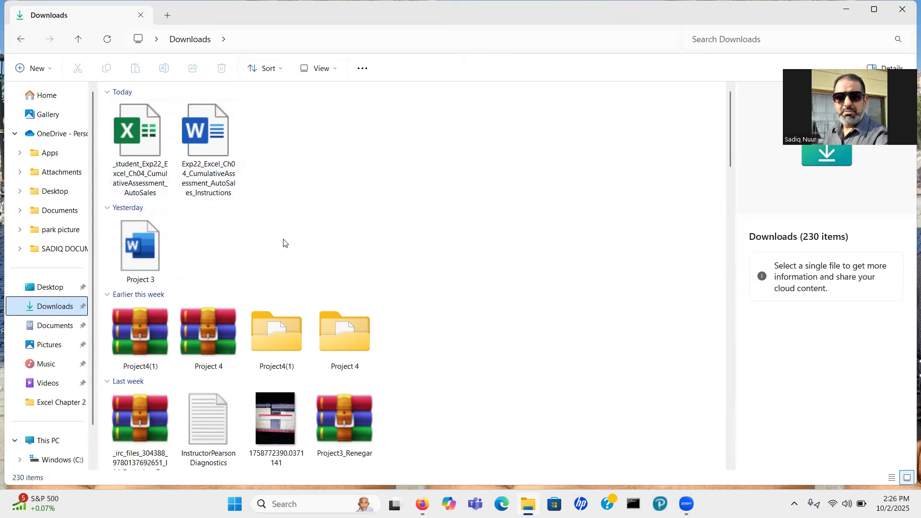
- Open the AutoSales instructions document, enable editing and enlarge its view to 161%
double_click(205, 147)
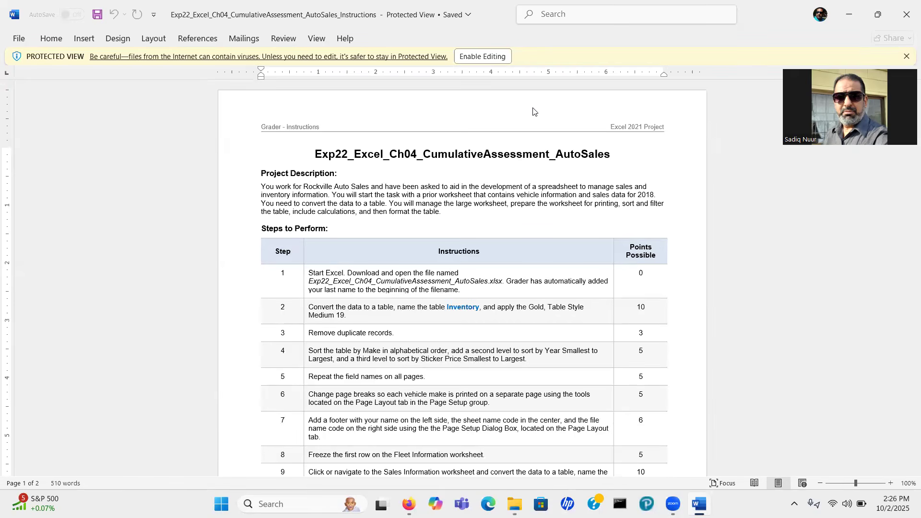
left_click(480, 57)
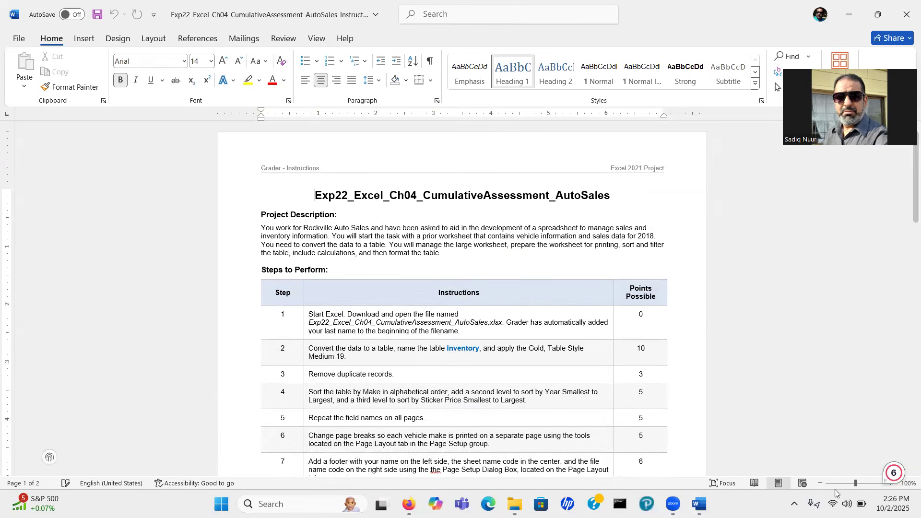
left_click_drag(858, 482, 861, 487)
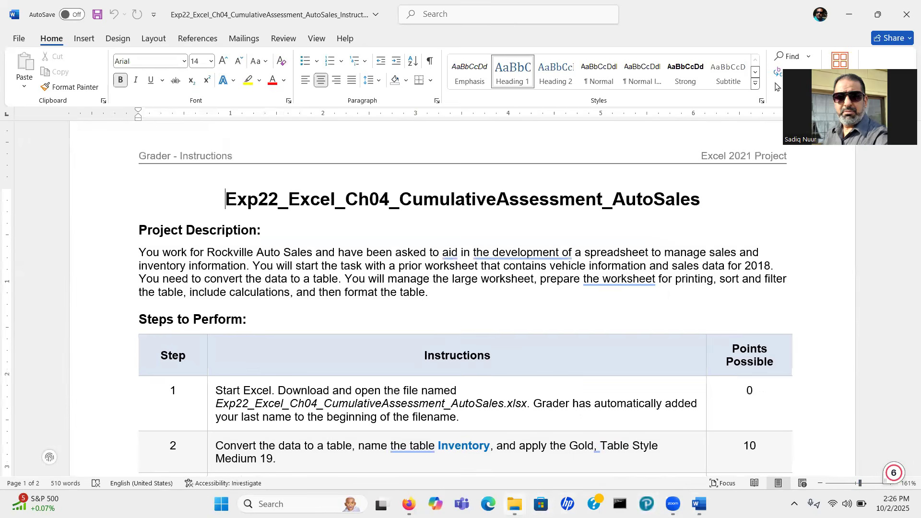
- Open the downloaded student AutoSales workbook from the Downloads folder in Excel and enable editing
mouse_move(515, 504)
left_click(515, 444)
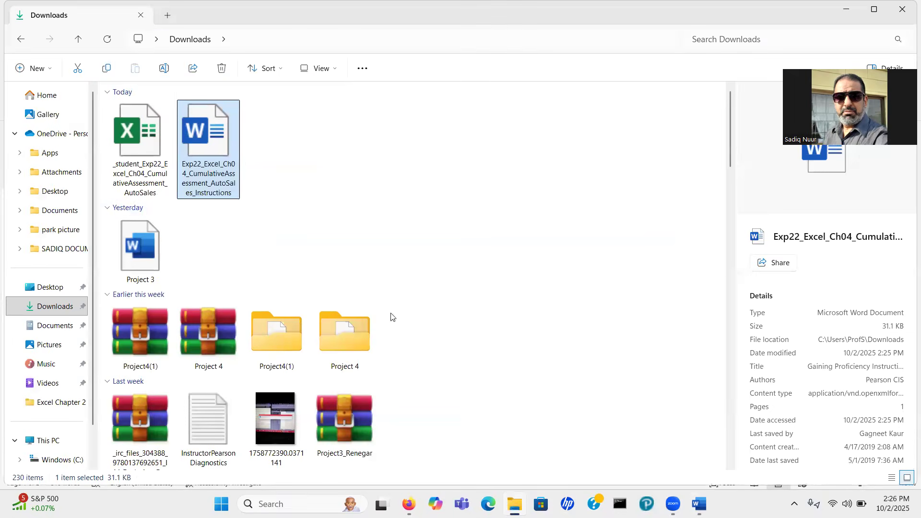
double_click(135, 154)
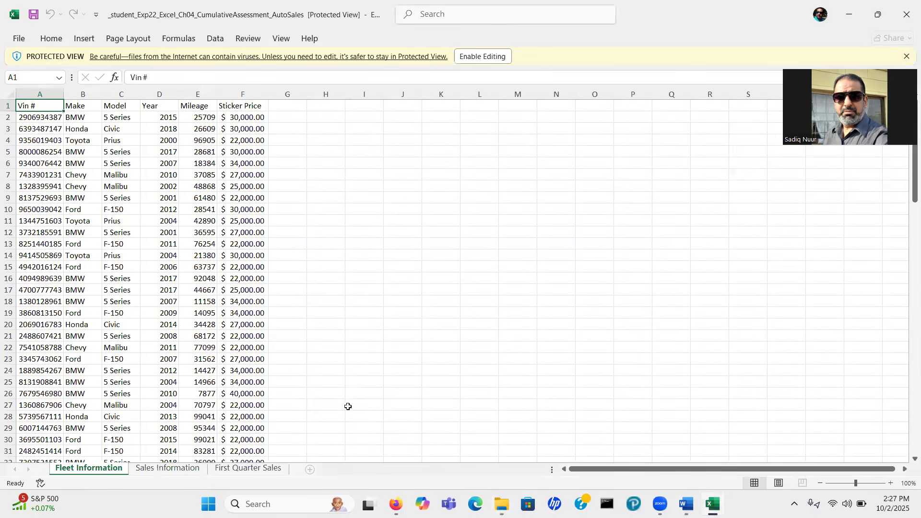
left_click(488, 57)
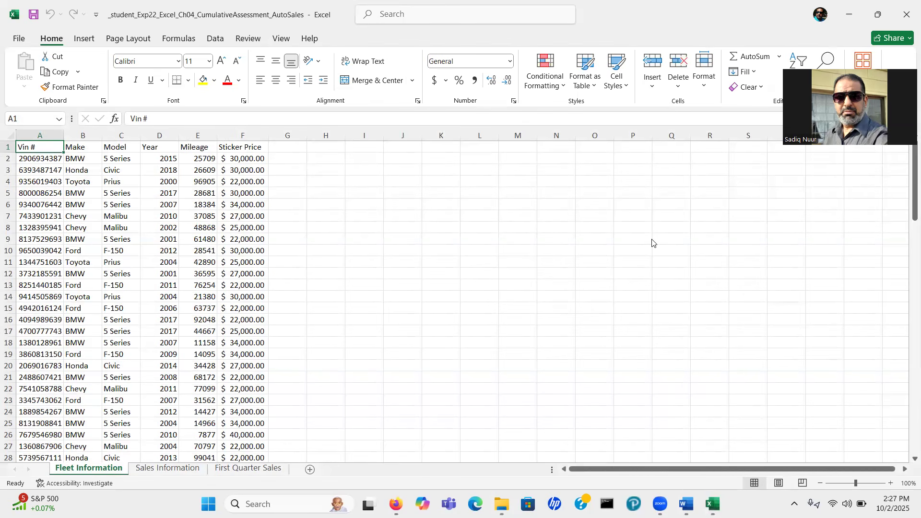
- Annotate the title bar with the pen, outlining the search box and circling the minimize, restore and close controls
left_click(167, 252)
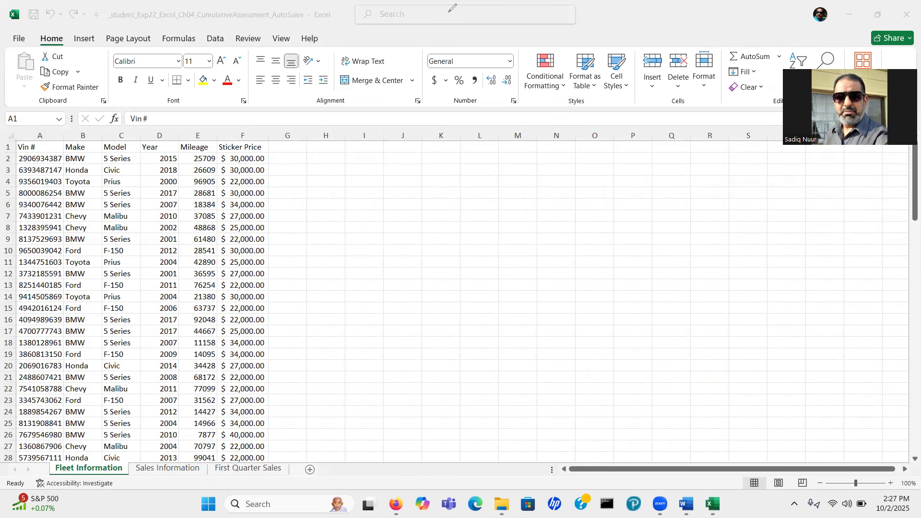
mouse_move(448, 9)
left_mouse_down()
mouse_move(445, 23)
mouse_move(424, 21)
mouse_move(426, 12)
mouse_move(451, 8)
left_mouse_up()
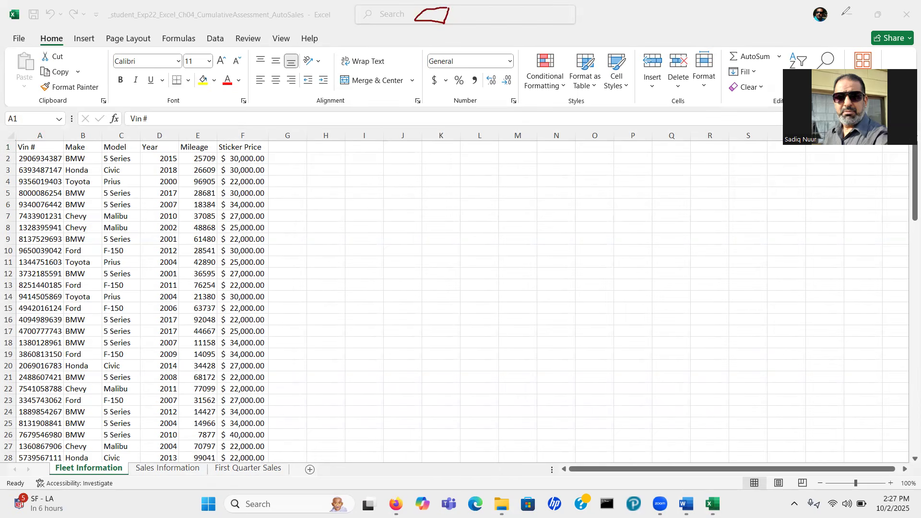
mouse_move(855, 8)
left_mouse_down()
mouse_move(841, 18)
mouse_move(858, 13)
mouse_move(845, 9)
left_mouse_up()
mouse_move(873, 22)
left_mouse_down()
mouse_move(888, 12)
mouse_move(880, 8)
mouse_move(913, 25)
mouse_move(916, 6)
left_mouse_up()
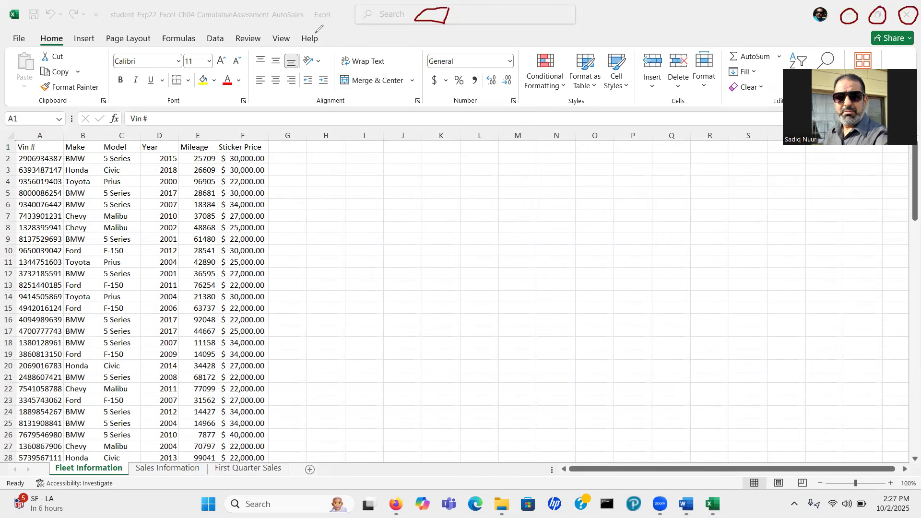
- Mark the workbook's file name, the word Excel and the Quick Access Toolbar with pen outlines
mouse_move(329, 22)
left_mouse_down()
mouse_move(110, 23)
mouse_move(102, 11)
mouse_move(121, 8)
left_mouse_up()
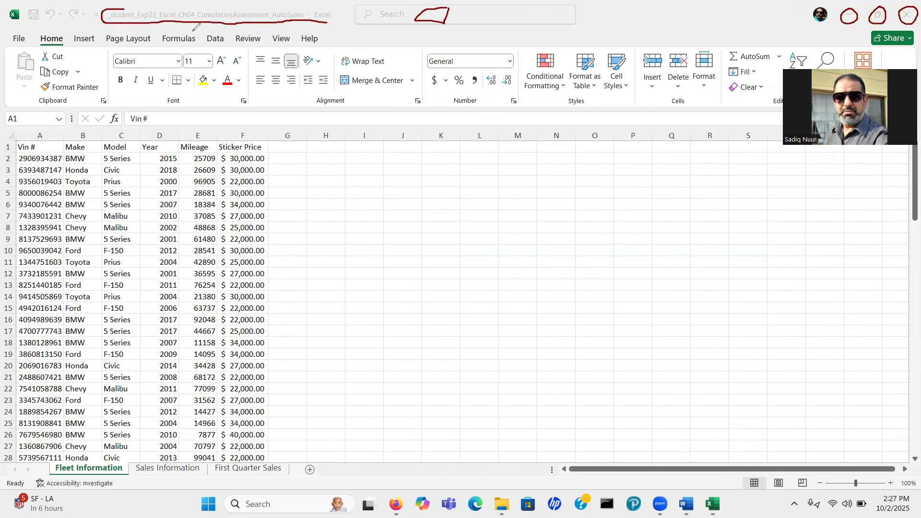
mouse_move(344, 11)
left_mouse_down()
mouse_move(310, 11)
mouse_move(323, 26)
mouse_move(343, 15)
left_mouse_up()
mouse_move(30, 22)
left_mouse_down()
mouse_move(84, 23)
mouse_move(87, 10)
mouse_move(64, 8)
left_mouse_up()
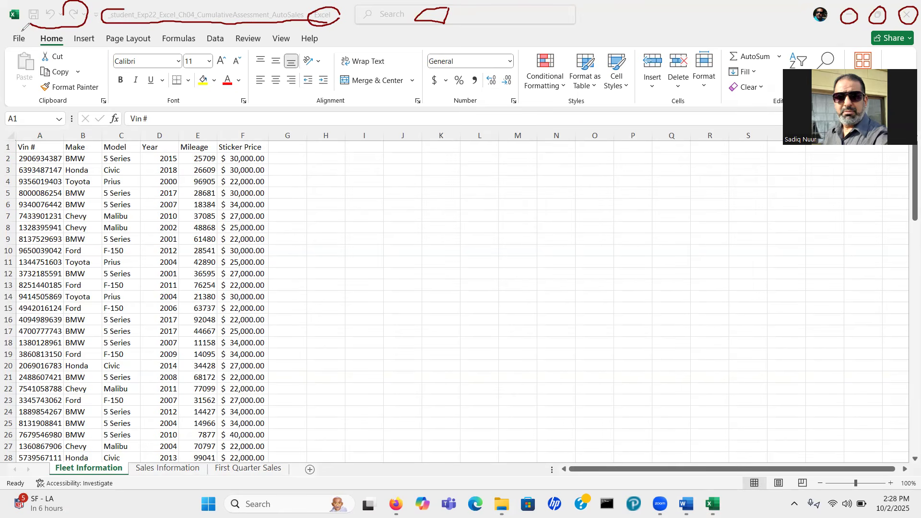
- Outline the row of tabs from File to Help and link it by a line to the handwritten label "Tabs"
mouse_move(15, 31)
left_mouse_down()
mouse_move(12, 45)
mouse_move(50, 51)
mouse_move(328, 48)
mouse_move(326, 33)
mouse_move(153, 13)
mouse_move(30, 20)
mouse_move(13, 32)
left_mouse_up()
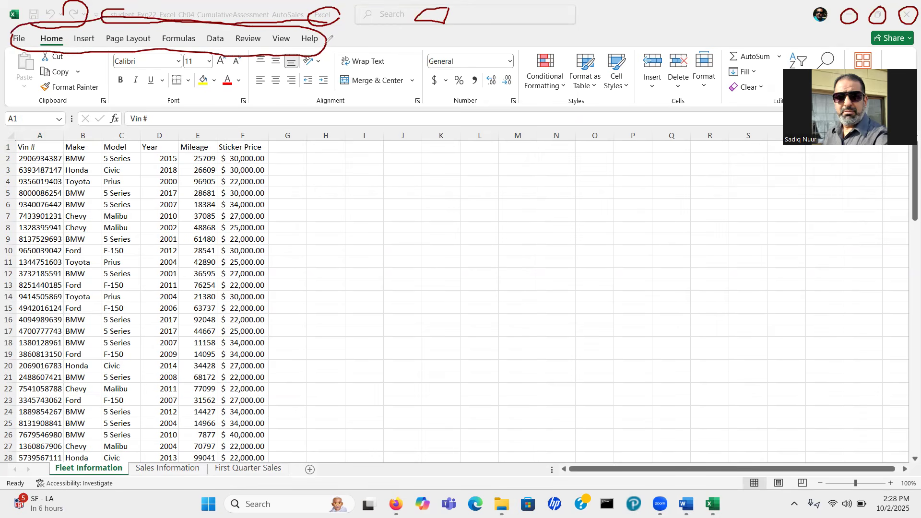
left_click_drag(324, 43, 465, 241)
mouse_move(494, 275)
left_mouse_down()
mouse_move(511, 297)
mouse_move(485, 277)
mouse_move(508, 262)
mouse_move(532, 278)
mouse_move(558, 263)
mouse_move(548, 273)
left_mouse_up()
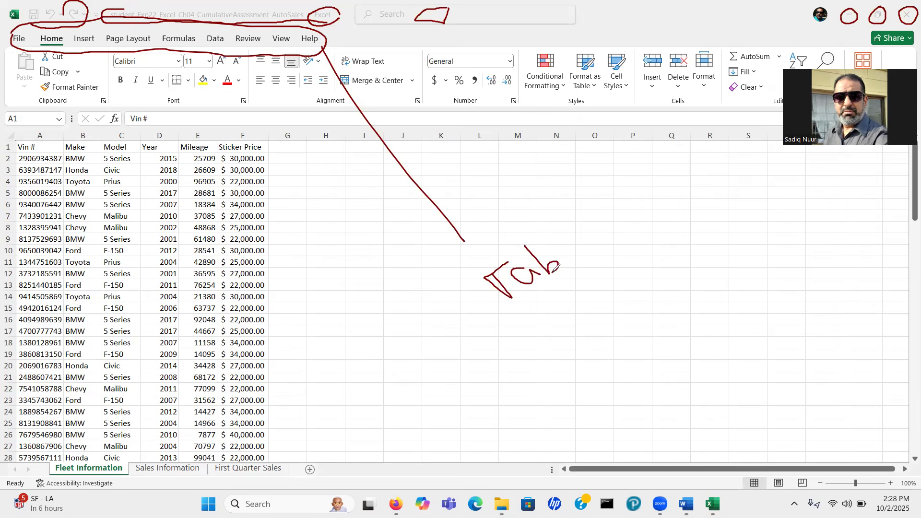
left_click_drag(576, 240, 567, 261)
- Draw a double-headed arrow across the ribbon and link it by a line to the handwritten label "Ribbon"
mouse_move(80, 68)
left_mouse_down()
mouse_move(68, 83)
mouse_move(88, 91)
mouse_move(708, 90)
mouse_move(690, 98)
left_mouse_up()
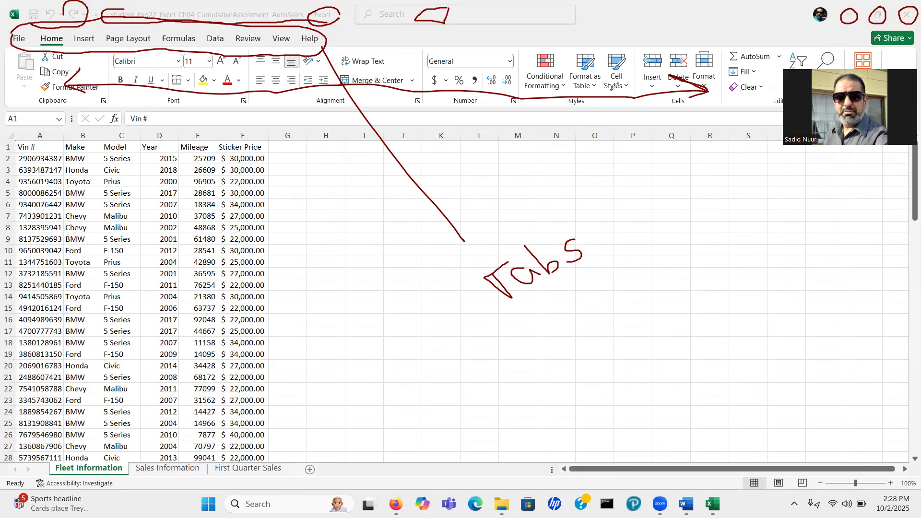
left_click_drag(261, 92, 331, 249)
mouse_move(323, 294)
left_mouse_down()
mouse_move(347, 337)
mouse_move(336, 305)
mouse_move(370, 323)
left_mouse_up()
left_click(357, 305)
mouse_move(374, 291)
left_mouse_down()
mouse_move(374, 318)
mouse_move(433, 291)
mouse_move(418, 285)
mouse_move(447, 286)
left_mouse_up()
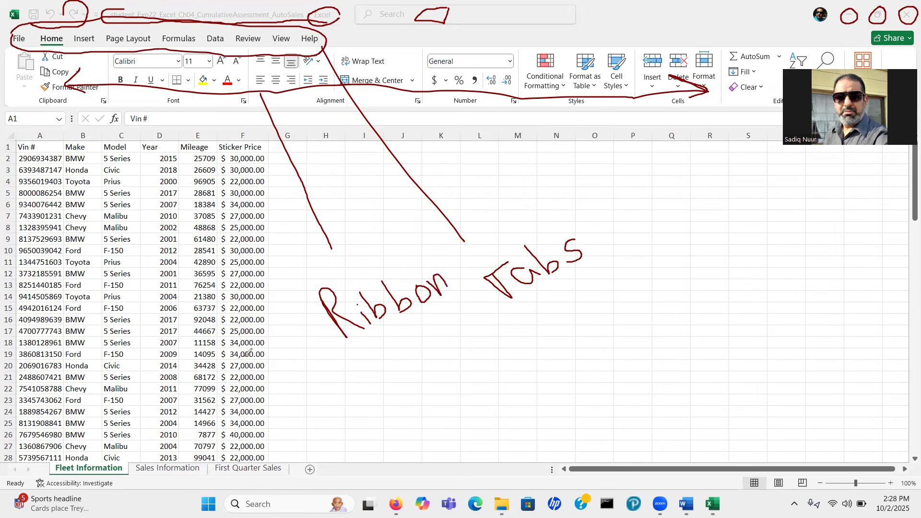
- Circle the Font, Alignment, Number and Styles group names in red
mouse_move(176, 92)
left_mouse_down()
mouse_move(175, 116)
mouse_move(196, 100)
mouse_move(169, 93)
left_mouse_up()
mouse_move(313, 97)
left_mouse_down()
mouse_move(310, 106)
mouse_move(357, 112)
mouse_move(338, 79)
left_mouse_up()
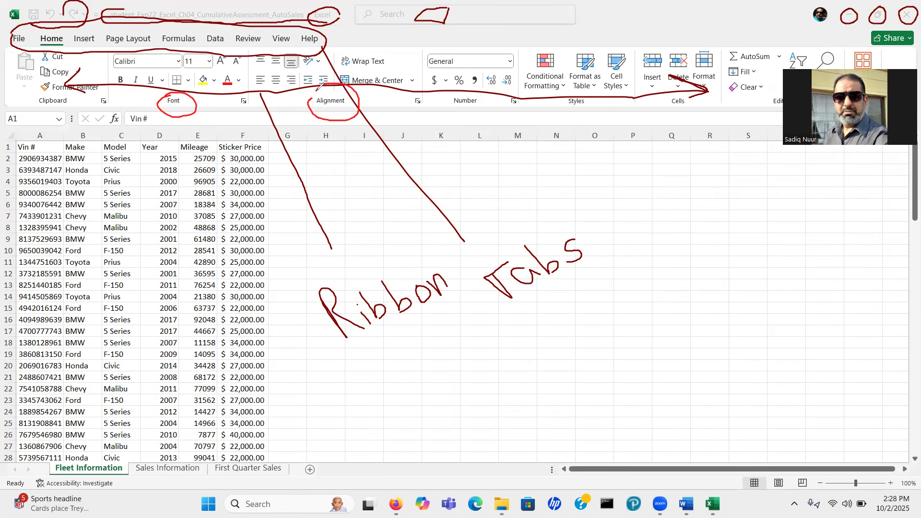
mouse_move(452, 99)
left_mouse_down()
mouse_move(459, 111)
mouse_move(489, 109)
mouse_move(461, 85)
mouse_move(453, 97)
left_mouse_up()
mouse_move(574, 95)
left_mouse_down()
mouse_move(592, 111)
mouse_move(585, 89)
mouse_move(567, 94)
left_mouse_up()
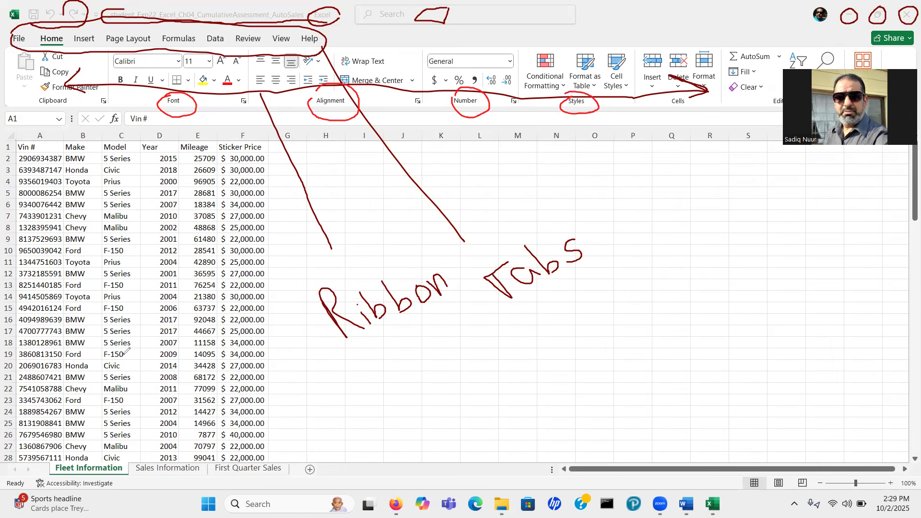
- Clear the earlier annotations and draw a red arrow to the formula bar with the handwritten label "Formula Bar"
mouse_move(374, 229)
left_mouse_down()
mouse_move(367, 116)
mouse_move(265, 119)
mouse_move(278, 120)
left_mouse_up()
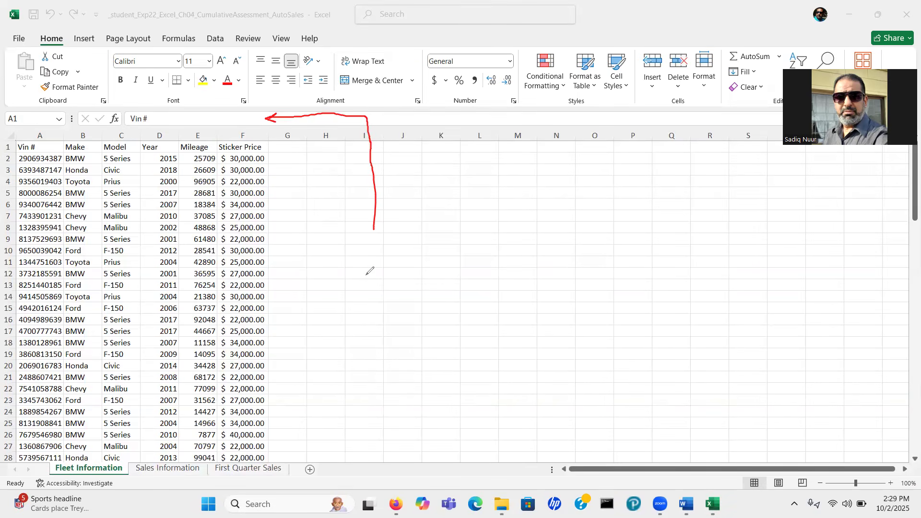
mouse_move(376, 268)
left_mouse_down()
mouse_move(368, 275)
mouse_move(384, 305)
mouse_move(384, 289)
mouse_move(395, 302)
mouse_move(390, 287)
mouse_move(440, 267)
mouse_move(455, 242)
mouse_move(490, 237)
left_mouse_up()
mouse_move(440, 291)
left_mouse_down()
mouse_move(455, 316)
mouse_move(449, 298)
mouse_move(462, 307)
mouse_move(451, 316)
left_mouse_up()
mouse_move(479, 283)
left_mouse_down()
mouse_move(485, 293)
mouse_move(494, 269)
left_mouse_up()
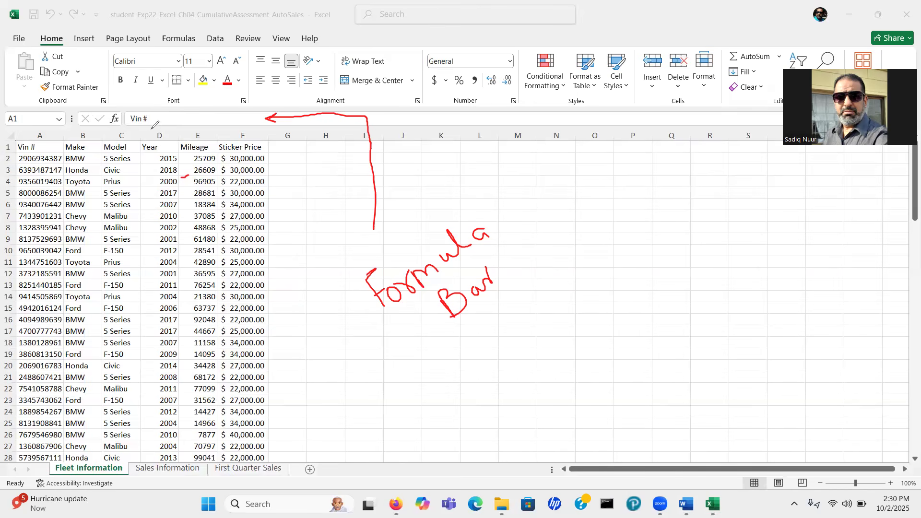
- Draw a red arrow to the Name Box and handwrite the label "Name Box" at its tail
left_click_drag(142, 270, 43, 123)
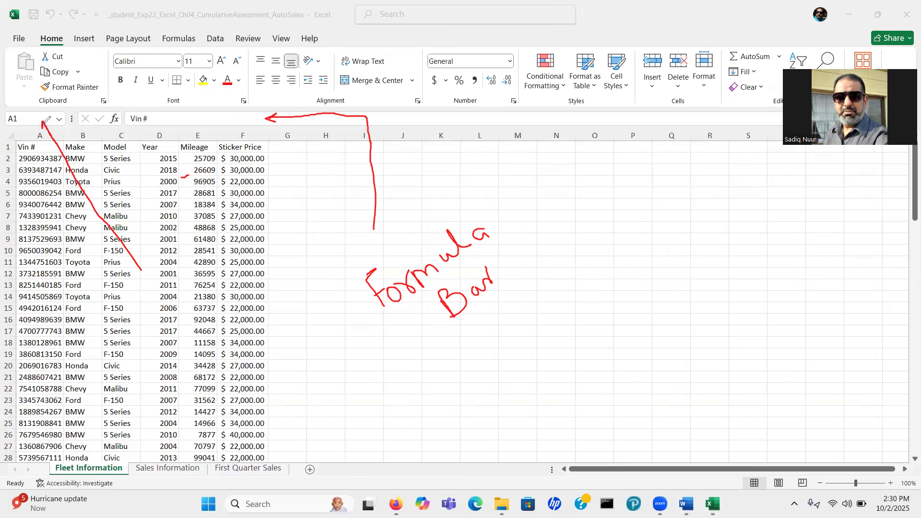
mouse_move(160, 302)
left_mouse_down()
mouse_move(149, 289)
mouse_move(197, 269)
mouse_move(204, 254)
mouse_move(230, 251)
mouse_move(238, 225)
mouse_move(240, 247)
mouse_move(251, 244)
left_mouse_up()
mouse_move(200, 308)
left_mouse_down()
mouse_move(211, 319)
mouse_move(197, 294)
mouse_move(223, 294)
mouse_move(215, 322)
left_mouse_up()
mouse_move(243, 281)
left_mouse_down()
mouse_move(235, 287)
mouse_move(257, 297)
mouse_move(255, 268)
mouse_move(283, 276)
mouse_move(268, 279)
mouse_move(269, 288)
left_mouse_up()
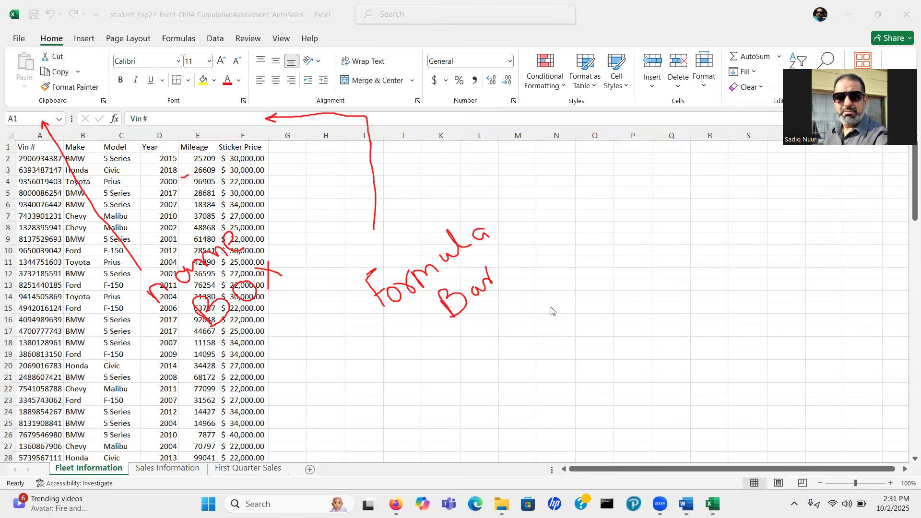
- Circle a spot in the empty cell grid, and mark the sheet tabs and the new-sheet button in red
mouse_move(593, 246)
left_mouse_down()
mouse_move(563, 274)
mouse_move(612, 265)
mouse_move(607, 236)
mouse_move(585, 246)
left_mouse_up()
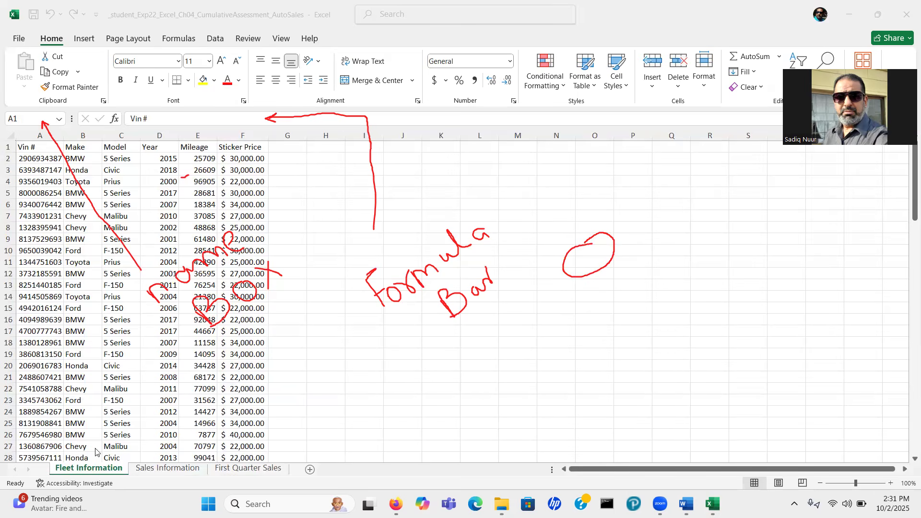
mouse_move(95, 456)
left_mouse_down()
mouse_move(152, 430)
mouse_move(158, 453)
mouse_move(185, 424)
mouse_move(234, 429)
mouse_move(238, 456)
left_mouse_up()
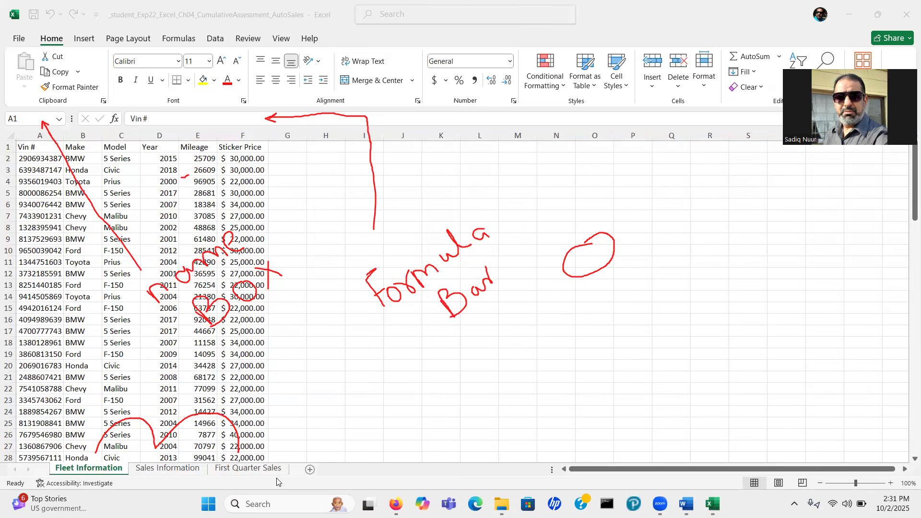
mouse_move(310, 460)
left_mouse_down()
mouse_move(301, 480)
mouse_move(336, 477)
mouse_move(332, 461)
left_mouse_up()
- Circle the view buttons and zoom slider, and draw arrows to the horizontal and vertical scroll bars
mouse_move(742, 474)
left_mouse_down()
mouse_move(804, 465)
mouse_move(819, 488)
mouse_move(805, 499)
mouse_move(729, 492)
mouse_move(749, 473)
left_mouse_up()
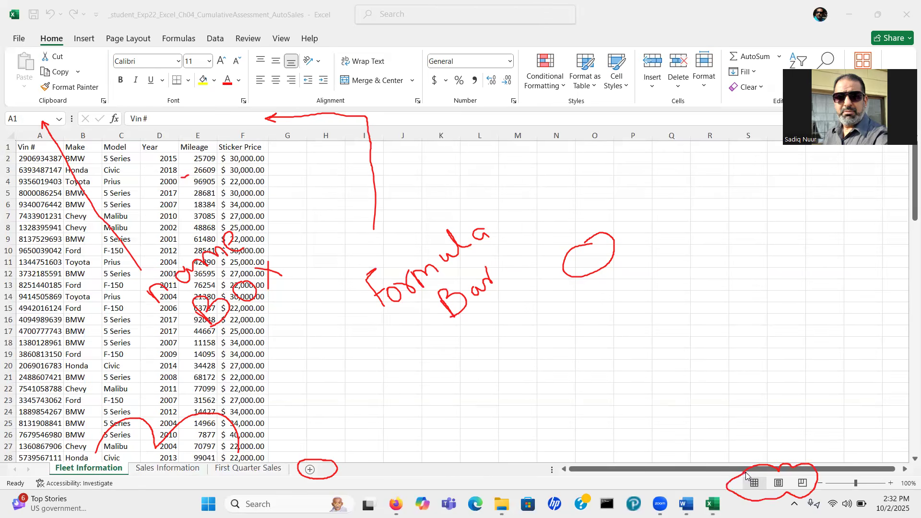
mouse_move(842, 483)
left_mouse_down()
mouse_move(870, 501)
mouse_move(872, 473)
mouse_move(861, 475)
left_mouse_up()
mouse_move(714, 389)
left_mouse_down()
mouse_move(684, 451)
mouse_move(695, 445)
left_mouse_up()
mouse_move(800, 273)
left_mouse_down()
mouse_move(893, 214)
mouse_move(886, 204)
mouse_move(904, 210)
mouse_move(896, 223)
left_mouse_up()
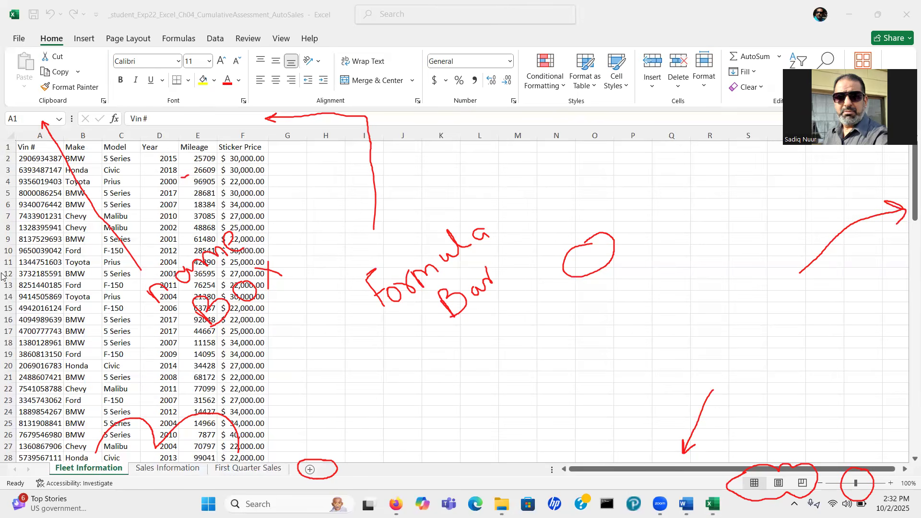
- Clear all annotations and handwrite "WorkBook" diagonally across the empty cells
left_click(66, 329)
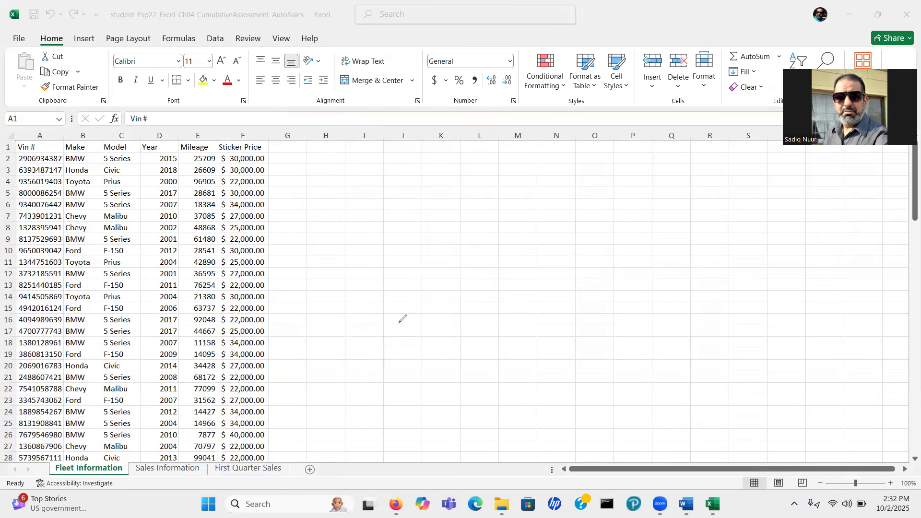
mouse_move(355, 248)
left_mouse_down()
mouse_move(409, 307)
mouse_move(442, 290)
mouse_move(400, 235)
mouse_move(451, 267)
mouse_move(442, 255)
mouse_move(464, 254)
mouse_move(472, 237)
mouse_move(480, 259)
mouse_move(480, 238)
mouse_move(490, 250)
left_mouse_up()
left_click_drag(487, 212, 504, 243)
mouse_move(533, 205)
left_mouse_down()
mouse_move(518, 226)
mouse_move(557, 204)
mouse_move(547, 201)
mouse_move(570, 210)
mouse_move(592, 199)
left_mouse_up()
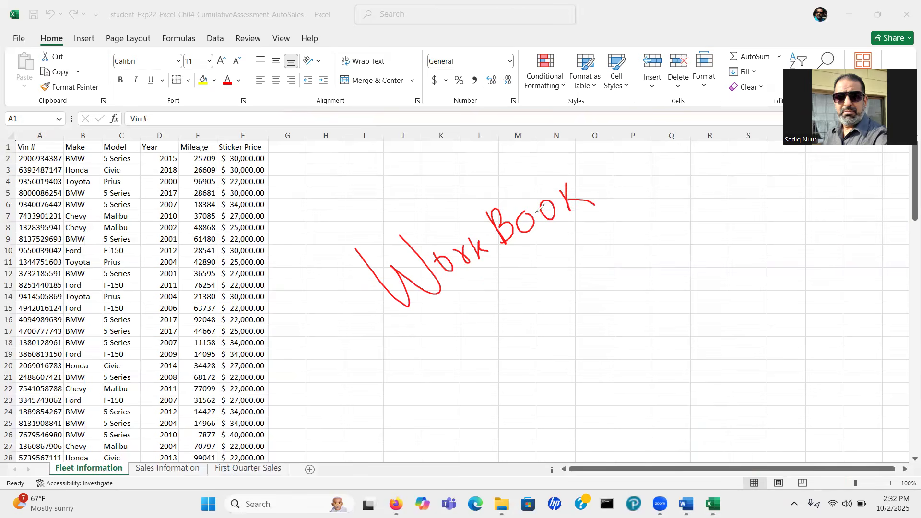
- Draw a small arrow down from "WorkBook" and handwrite "Worksheet" below it
mouse_move(500, 263)
left_mouse_down()
mouse_move(523, 286)
mouse_move(512, 288)
left_mouse_up()
mouse_move(499, 335)
left_mouse_down()
mouse_move(530, 356)
mouse_move(564, 342)
mouse_move(527, 309)
mouse_move(571, 306)
mouse_move(559, 296)
mouse_move(570, 313)
mouse_move(585, 287)
mouse_move(597, 292)
mouse_move(598, 278)
mouse_move(610, 287)
left_mouse_up()
mouse_move(625, 242)
left_mouse_down()
mouse_move(614, 244)
mouse_move(628, 257)
mouse_move(617, 257)
left_mouse_up()
mouse_move(634, 212)
left_mouse_down()
mouse_move(670, 247)
mouse_move(689, 222)
mouse_move(674, 232)
mouse_move(705, 228)
left_mouse_up()
mouse_move(689, 192)
left_mouse_down()
mouse_move(708, 220)
mouse_move(709, 207)
left_mouse_up()
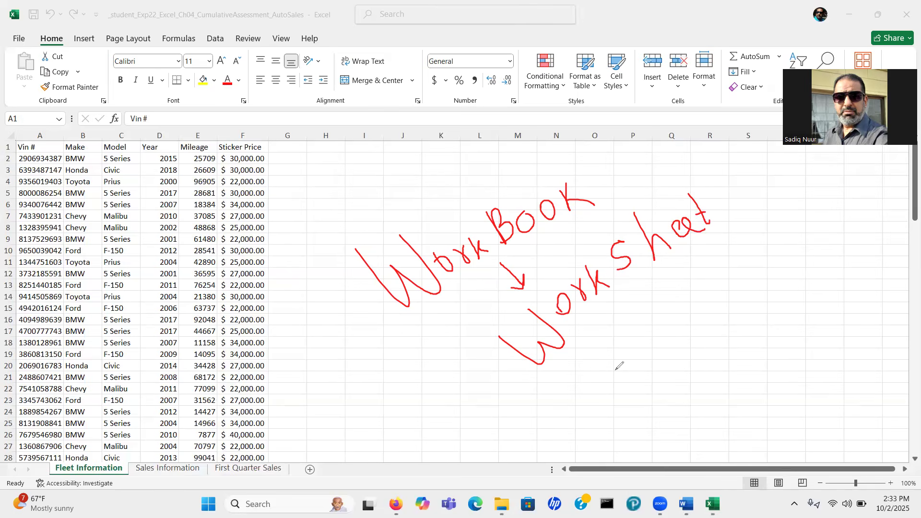
- Handwrite "Cols" and "rows" below the Worksheet label, marking the area above the column letters and circling the row numbers
mouse_move(602, 311)
left_mouse_down()
mouse_move(610, 324)
mouse_move(604, 307)
mouse_move(642, 316)
left_mouse_up()
mouse_move(609, 384)
left_mouse_down()
mouse_move(599, 403)
mouse_move(640, 390)
mouse_move(632, 370)
mouse_move(656, 385)
left_mouse_up()
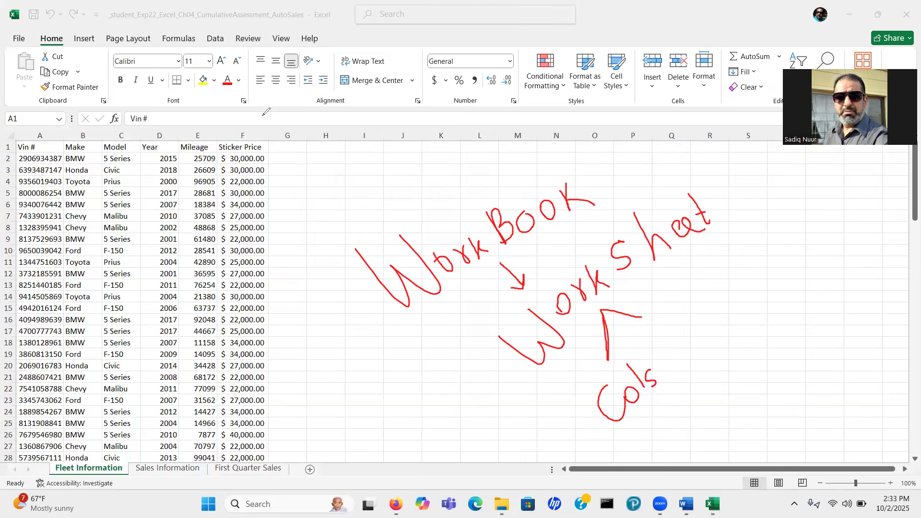
left_click_drag(252, 119, 120, 126)
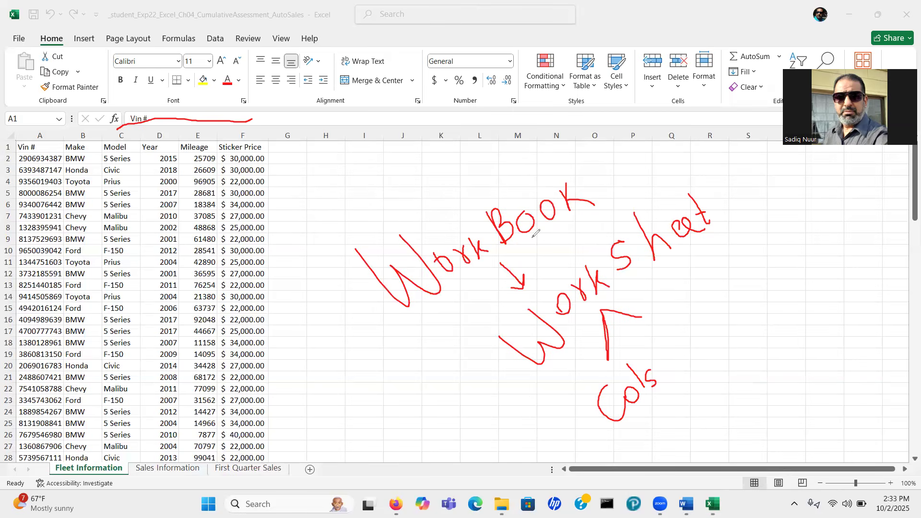
mouse_move(670, 323)
left_mouse_down()
mouse_move(696, 314)
mouse_move(695, 298)
mouse_move(722, 294)
mouse_move(702, 282)
mouse_move(719, 273)
mouse_move(731, 284)
mouse_move(743, 271)
mouse_move(735, 250)
mouse_move(743, 239)
mouse_move(756, 254)
mouse_move(744, 267)
left_mouse_up()
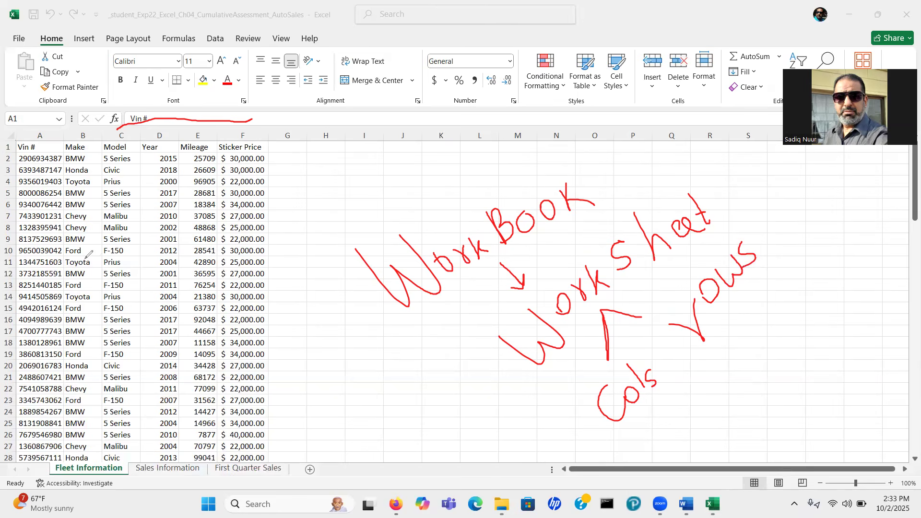
mouse_move(3, 235)
left_mouse_down()
mouse_move(4, 382)
mouse_move(34, 275)
mouse_move(19, 227)
mouse_move(6, 226)
left_mouse_up()
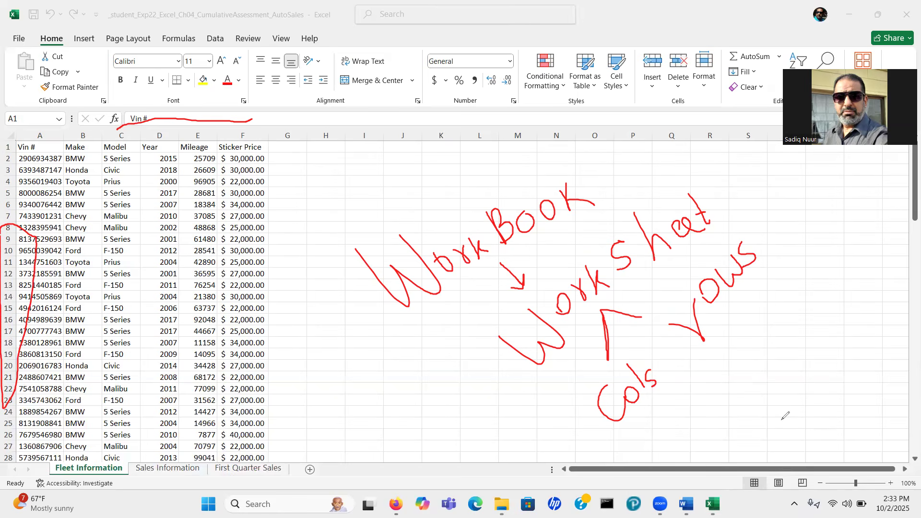
- Handwrite the column limit 16384 beside "Cols" and the row limit 1048,576 beside "rows"
left_click_drag(658, 427, 675, 449)
mouse_move(671, 415)
left_mouse_down()
mouse_move(674, 434)
mouse_move(685, 440)
left_mouse_up()
left_click_drag(686, 393, 707, 417)
mouse_move(724, 354)
left_mouse_down()
mouse_move(705, 380)
mouse_move(746, 391)
mouse_move(722, 358)
mouse_move(754, 361)
mouse_move(760, 376)
left_mouse_up()
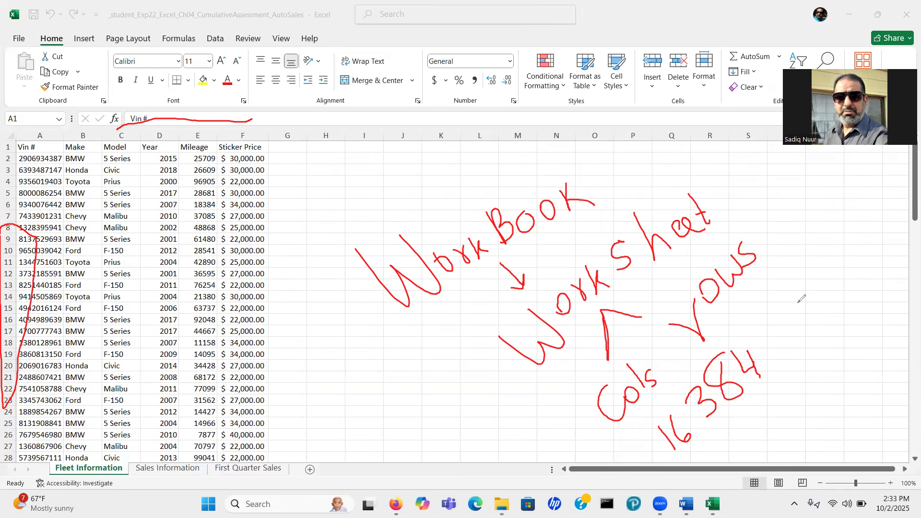
mouse_move(763, 303)
left_mouse_down()
mouse_move(776, 322)
mouse_move(789, 314)
mouse_move(781, 301)
mouse_move(803, 290)
mouse_move(810, 305)
mouse_move(820, 293)
mouse_move(818, 301)
mouse_move(820, 277)
mouse_move(840, 306)
left_mouse_up()
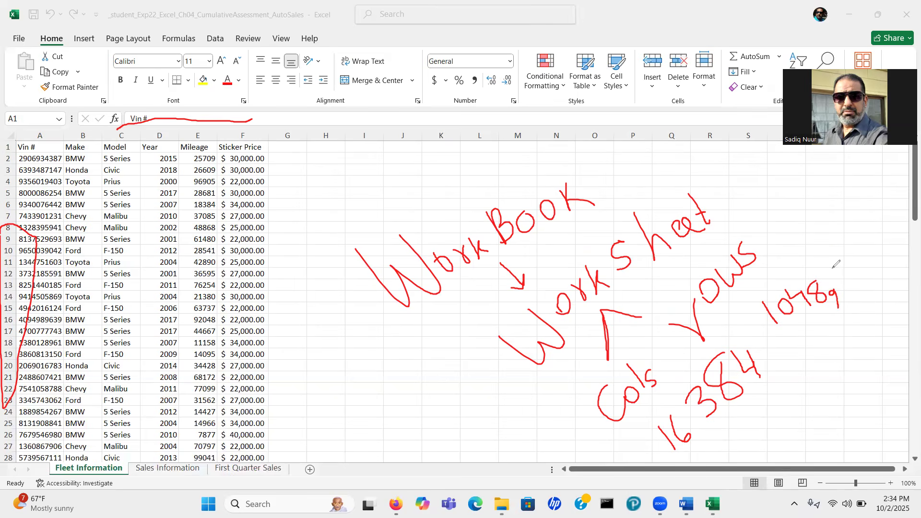
mouse_move(837, 247)
left_mouse_down()
mouse_move(828, 266)
mouse_move(846, 267)
mouse_move(836, 278)
left_mouse_up()
mouse_move(845, 232)
left_mouse_down()
mouse_move(859, 226)
mouse_move(854, 262)
left_mouse_up()
mouse_move(876, 209)
left_mouse_down()
mouse_move(891, 244)
mouse_move(876, 261)
left_mouse_up()
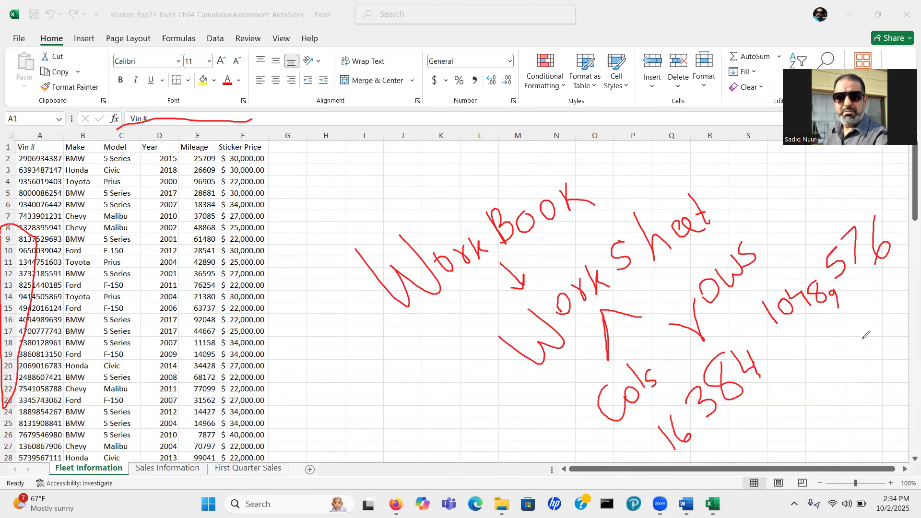
- Handwrite the total cell count 17179,869,184 below the row limit
mouse_move(774, 421)
left_mouse_down()
mouse_move(791, 437)
mouse_move(795, 406)
mouse_move(803, 430)
left_mouse_up()
mouse_move(808, 380)
left_mouse_down()
mouse_move(819, 400)
mouse_move(836, 365)
mouse_move(833, 392)
left_mouse_up()
mouse_move(854, 343)
left_mouse_down()
mouse_move(850, 352)
mouse_move(862, 353)
mouse_move(873, 383)
left_mouse_up()
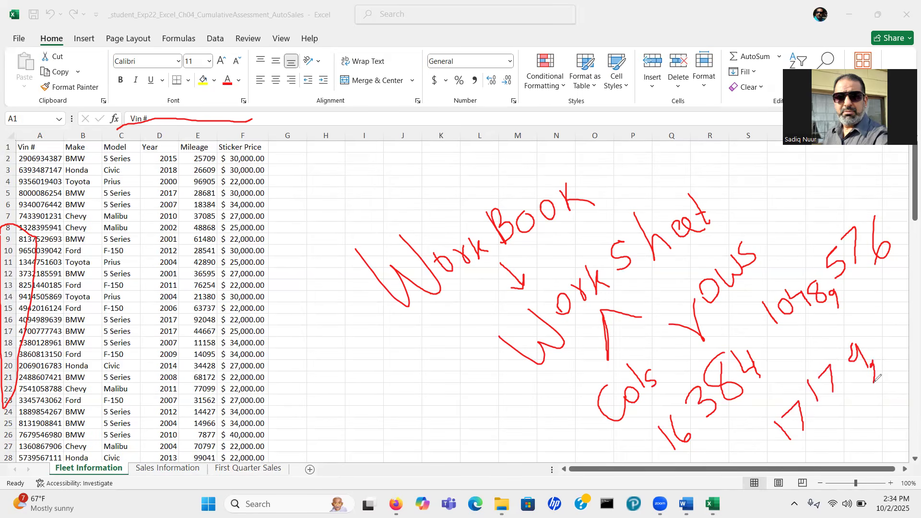
mouse_move(877, 320)
left_mouse_down()
mouse_move(886, 346)
mouse_move(877, 324)
mouse_move(885, 314)
left_mouse_up()
mouse_move(864, 409)
left_mouse_down()
mouse_move(867, 430)
mouse_move(873, 407)
mouse_move(887, 415)
left_mouse_up()
mouse_move(897, 381)
left_mouse_down()
mouse_move(896, 393)
mouse_move(919, 373)
mouse_move(912, 383)
left_mouse_up()
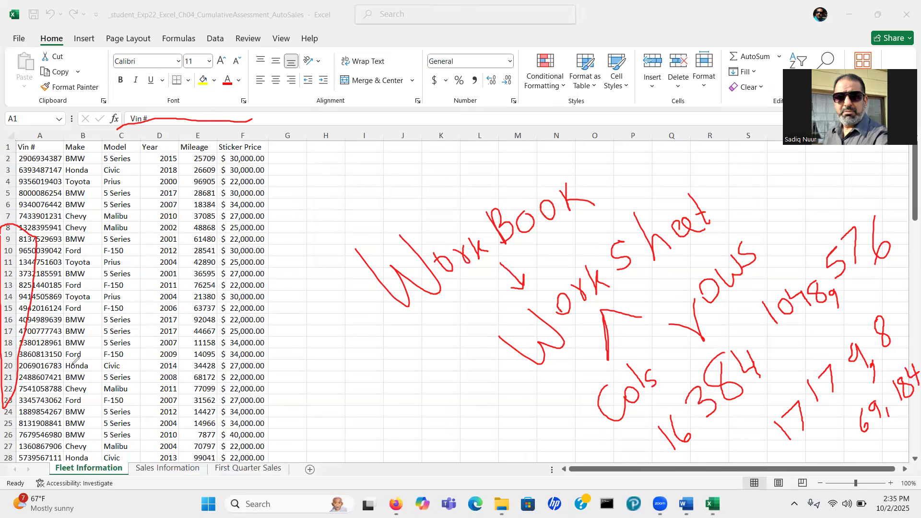
- Clear the annotations and switch to the Word instructions, showing the first rows of the Steps to Perform table
key("e")
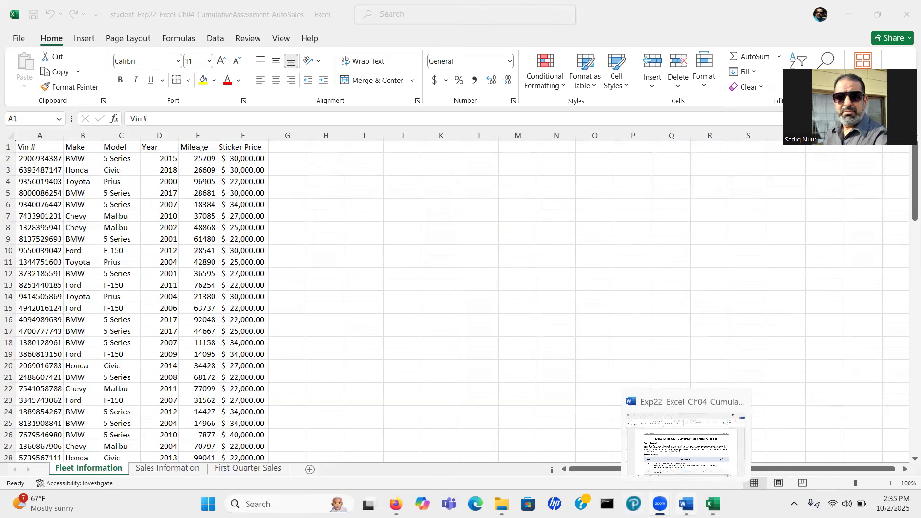
left_click(686, 504)
left_click_drag(914, 189, 907, 224)
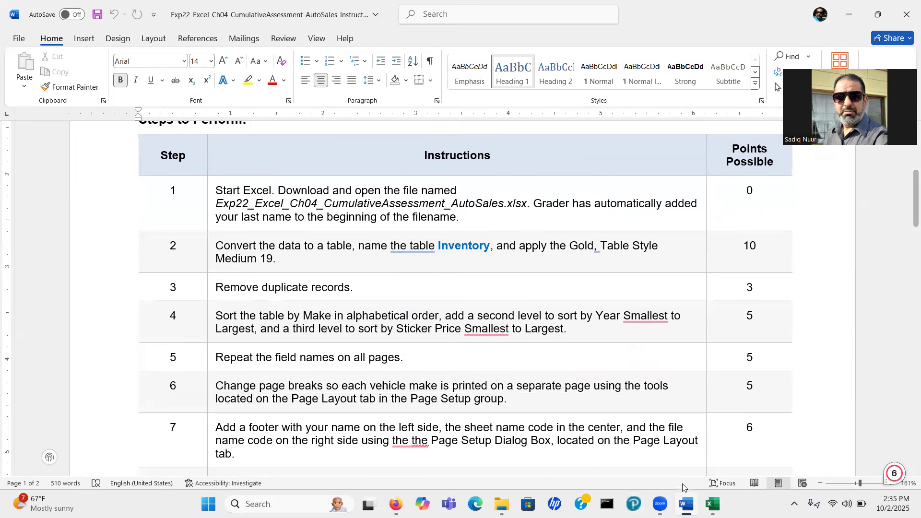
- Return to the Excel workbook and zoom the Fleet Information worksheet to 162%
left_click(714, 503)
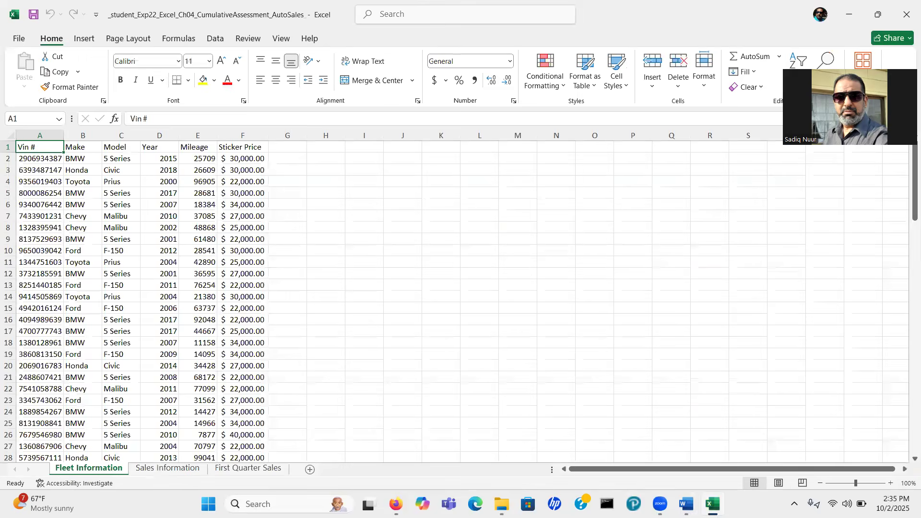
left_click_drag(857, 484, 863, 486)
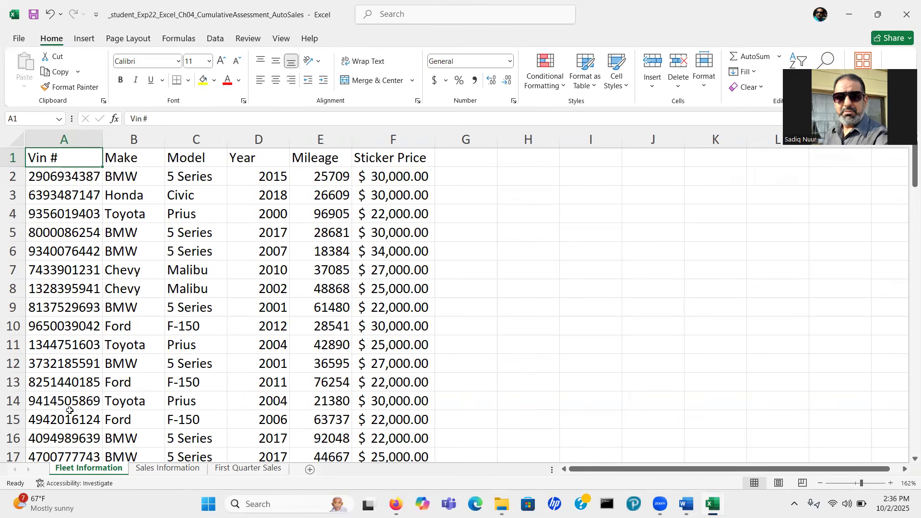
left_click(77, 470)
- Convert the Fleet Information data A1:F104 to a table with headers, using Gold, Table Style Medium 19
left_click(54, 43)
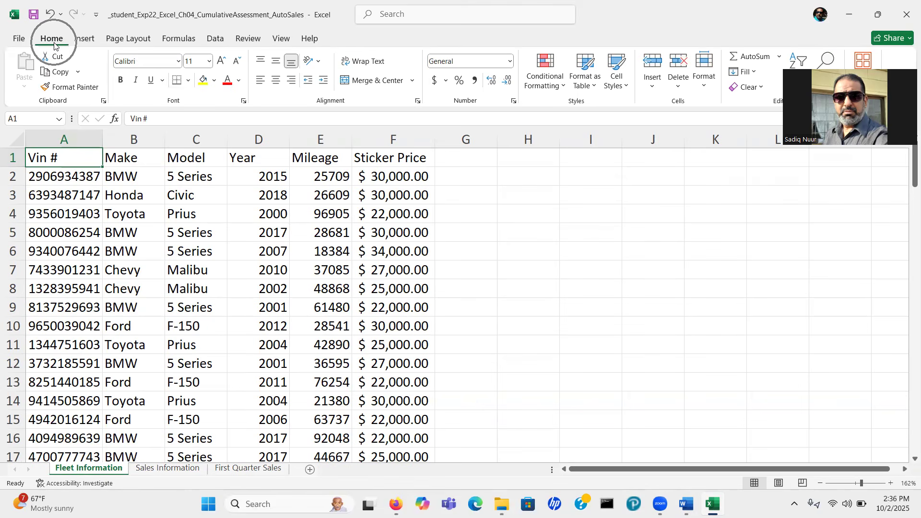
left_click(594, 100)
left_click(594, 100)
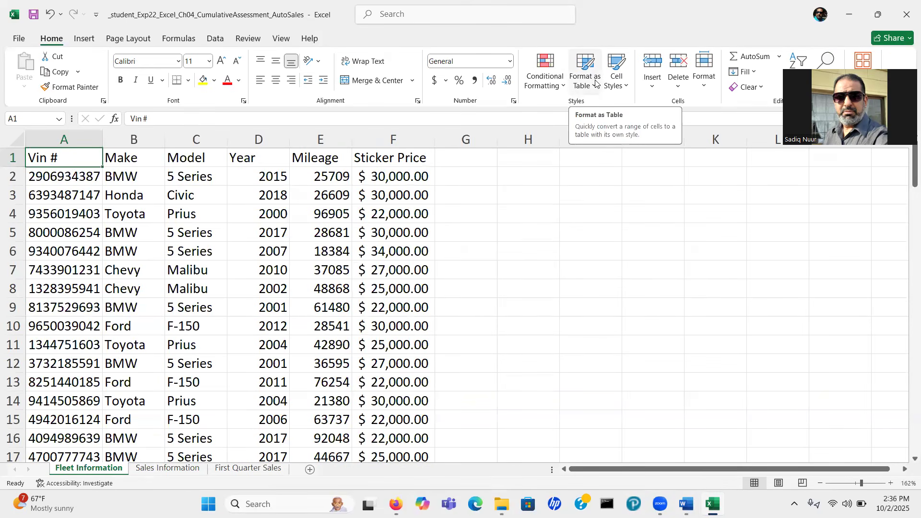
left_click(595, 86)
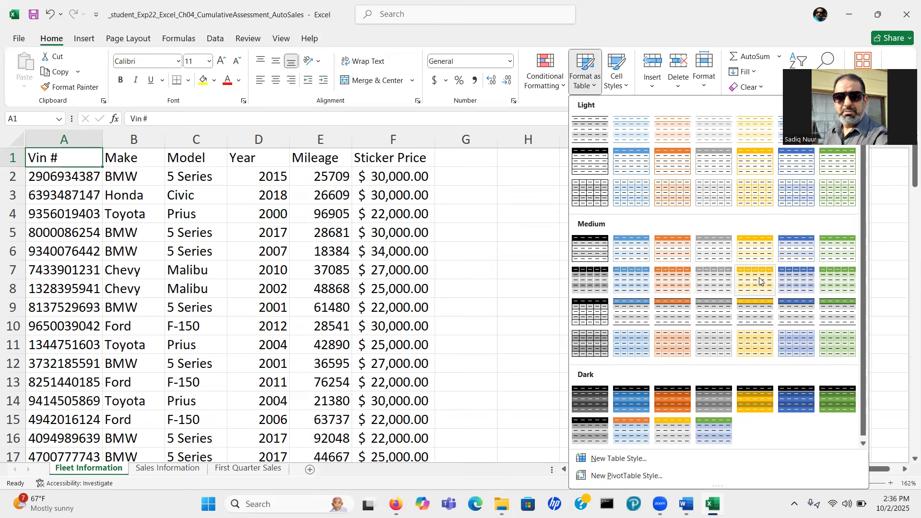
left_click(755, 314)
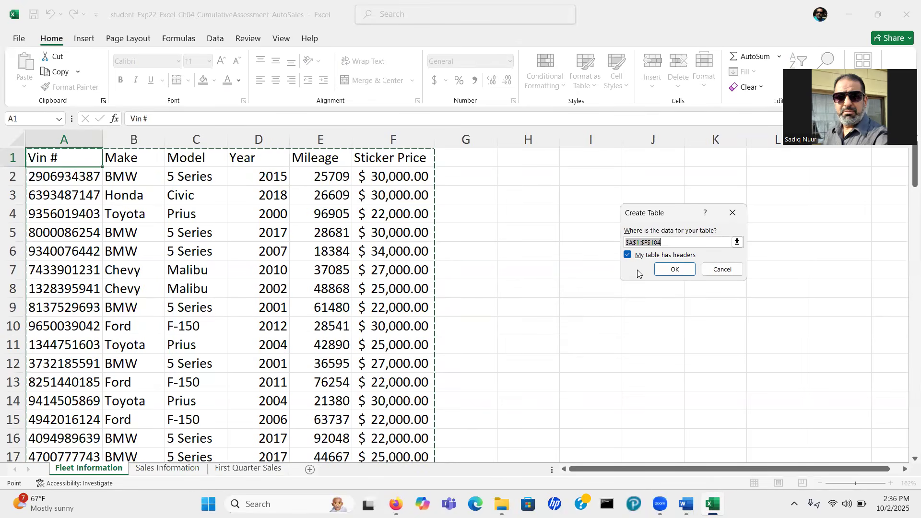
left_click(672, 268)
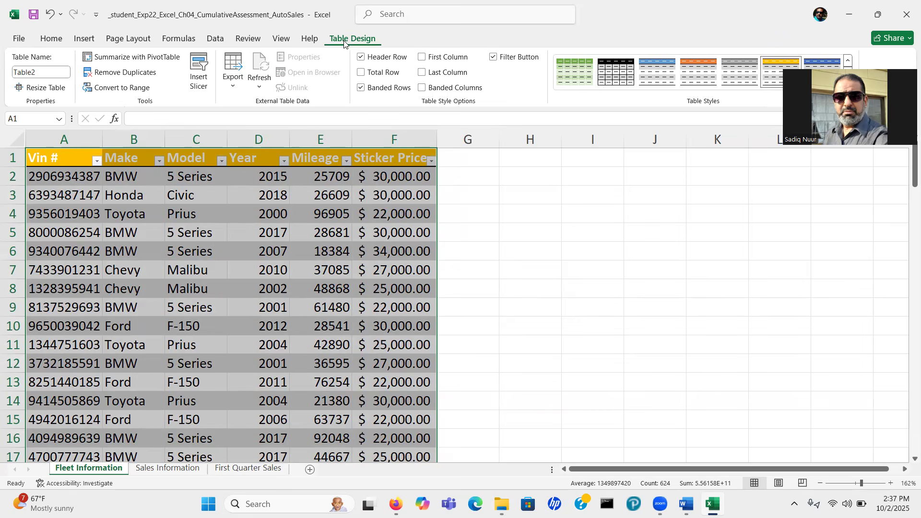
key("ctrl+q")
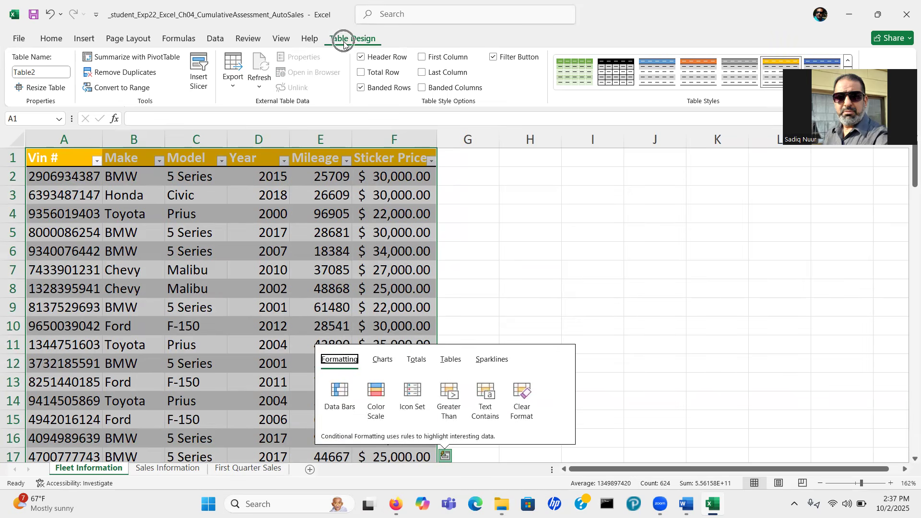
left_click(55, 71)
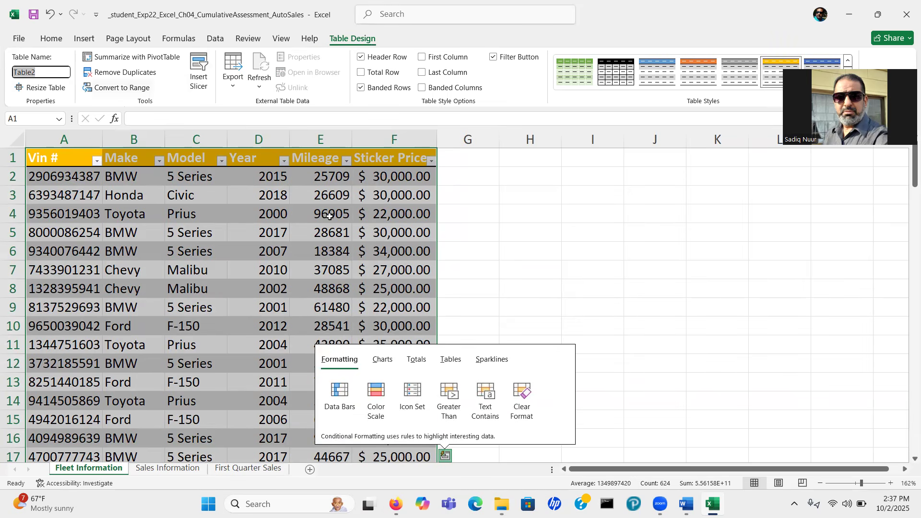
left_click(506, 305)
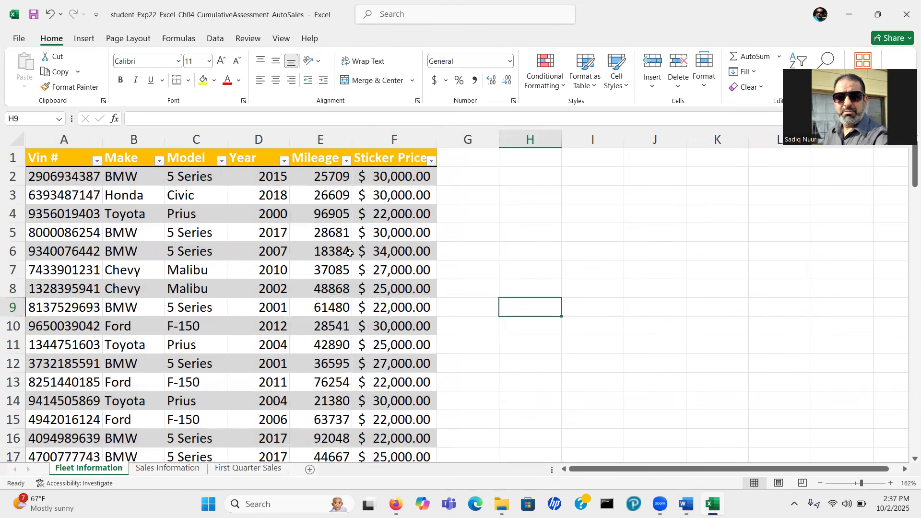
- Name the Fleet Information table Inventory
left_click(317, 200)
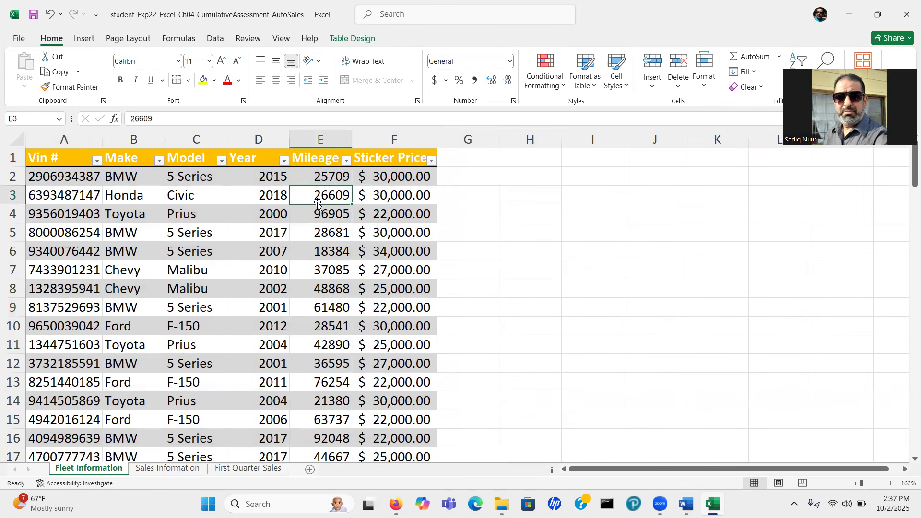
left_click(353, 38)
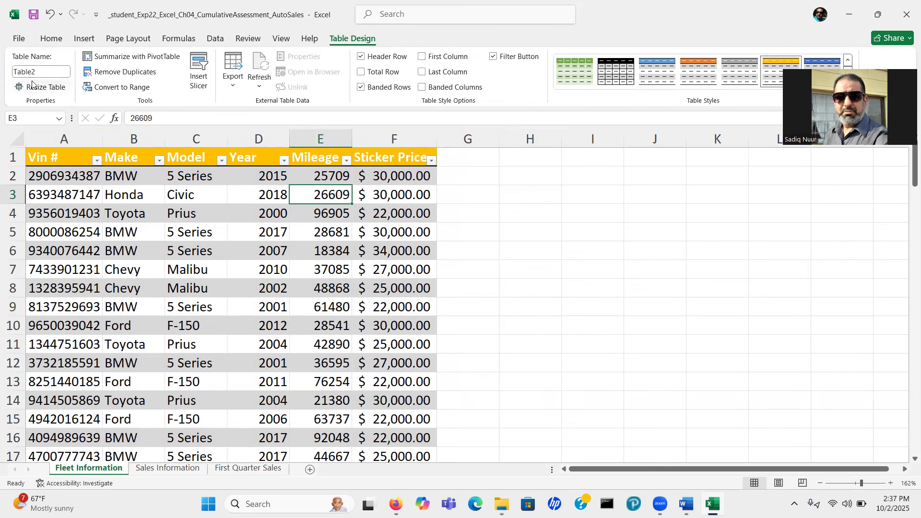
left_click(41, 68)
type("Inventory")
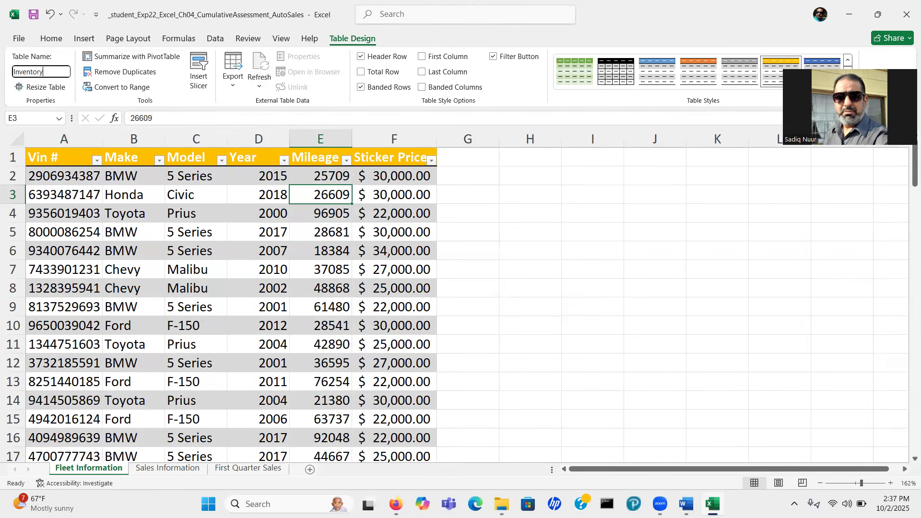
- Switch to the Word instructions and read the assignment steps that follow the table conversion
mouse_move(686, 504)
left_click(477, 351)
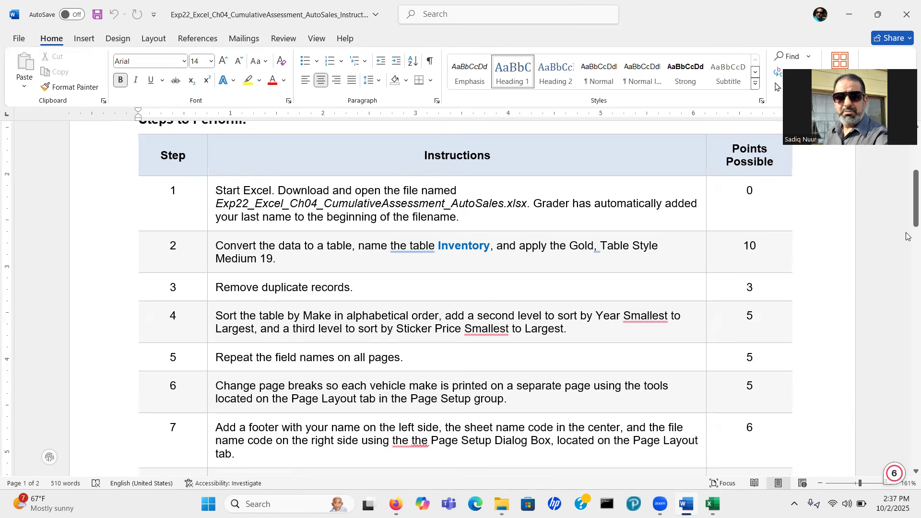
left_click_drag(908, 224, 907, 244)
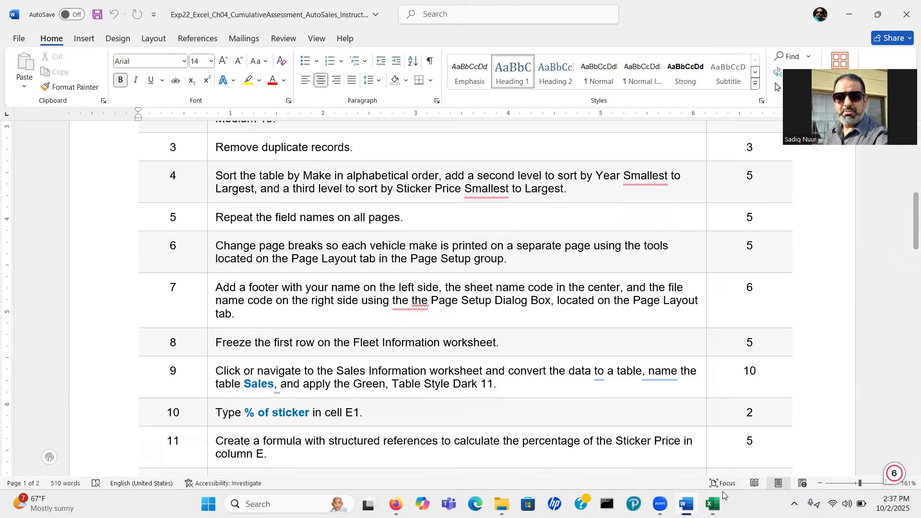
- Switch to the Excel workbook and remove duplicate records from the Inventory table, comparing all columns
left_click(713, 504)
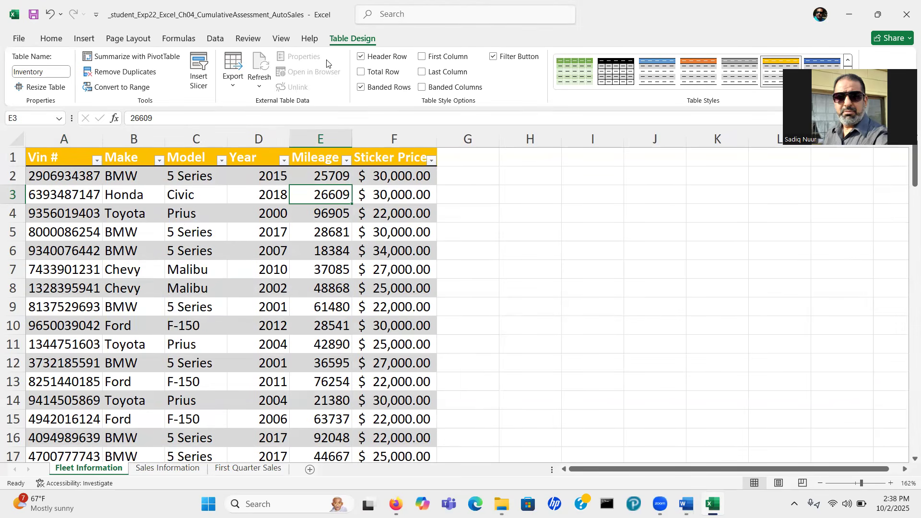
left_click(127, 193)
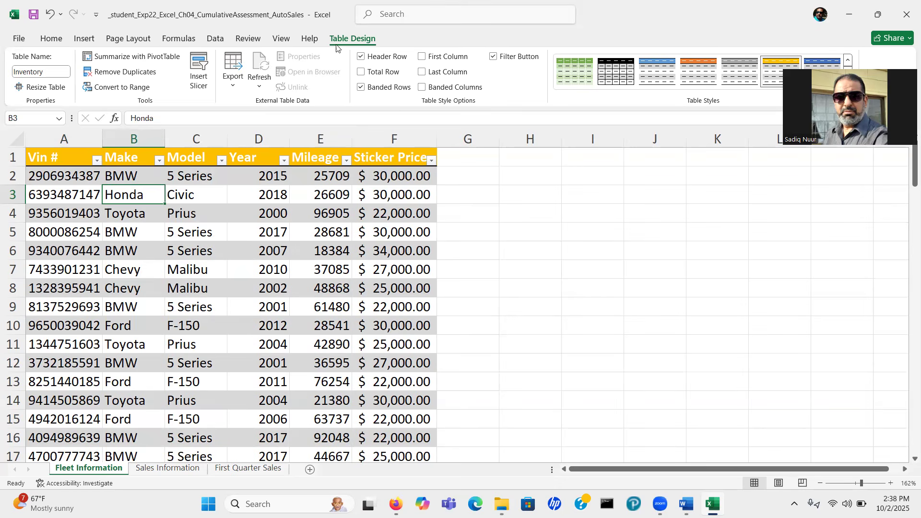
key("ctrl")
key("ctrl")
left_click(130, 73)
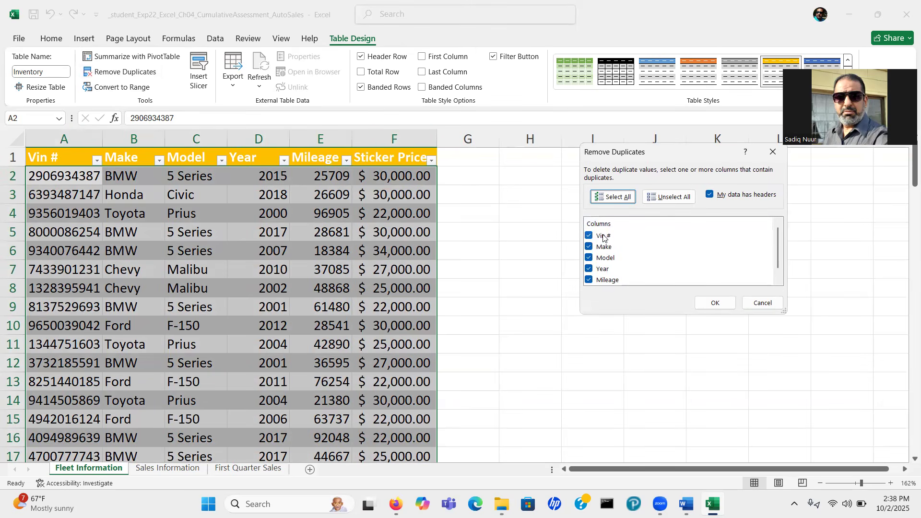
left_click(712, 303)
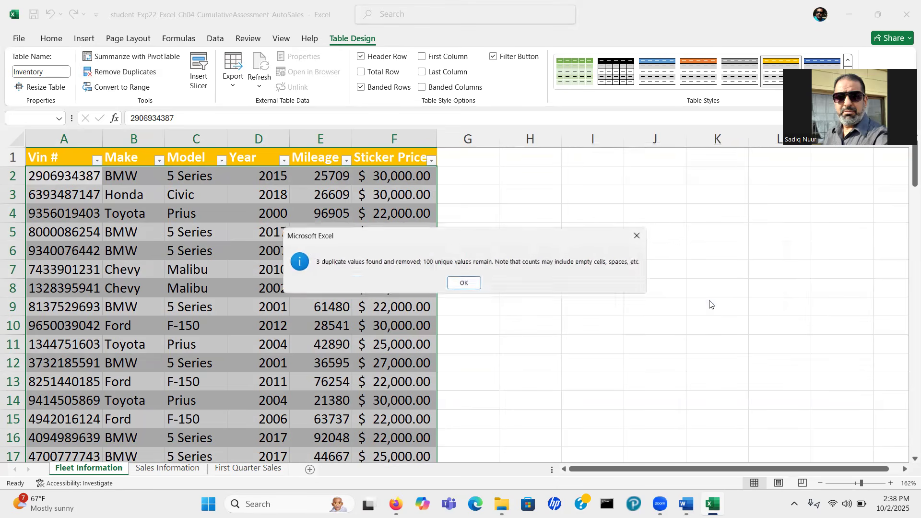
left_click(469, 290)
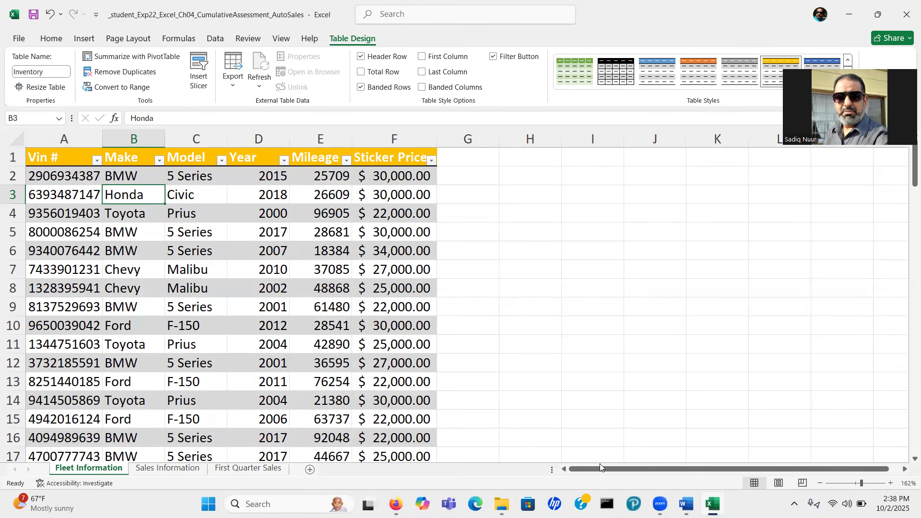
- Check the sort instruction in Word, and start a custom sort of the Inventory table in Excel by Make, A to Z
left_click(686, 504)
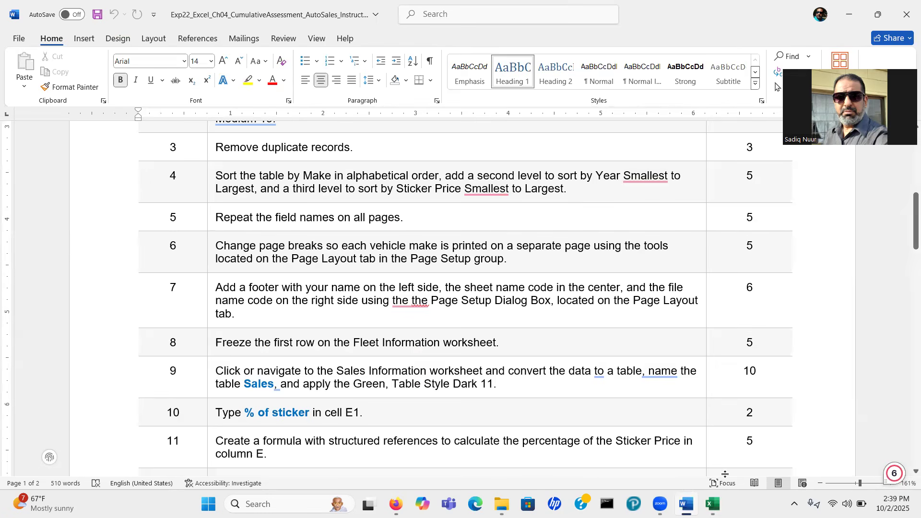
left_click(713, 503)
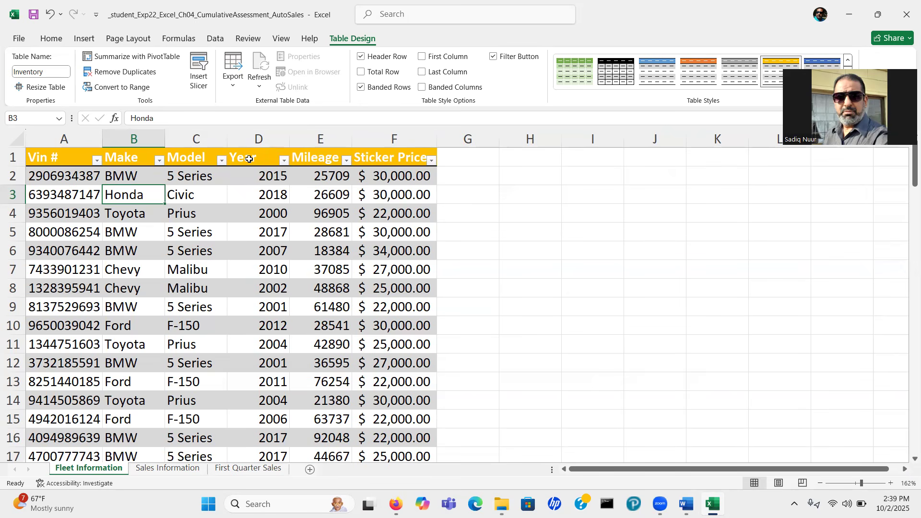
left_click(52, 40)
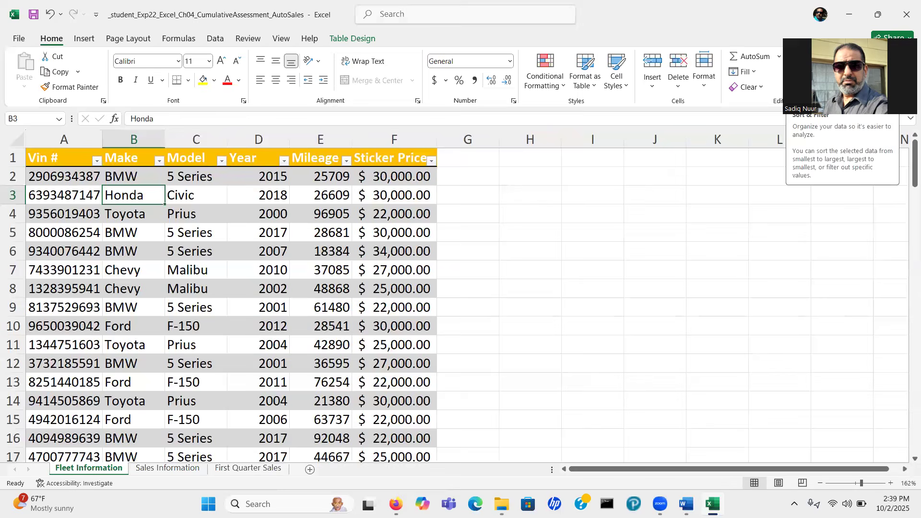
left_click(811, 72)
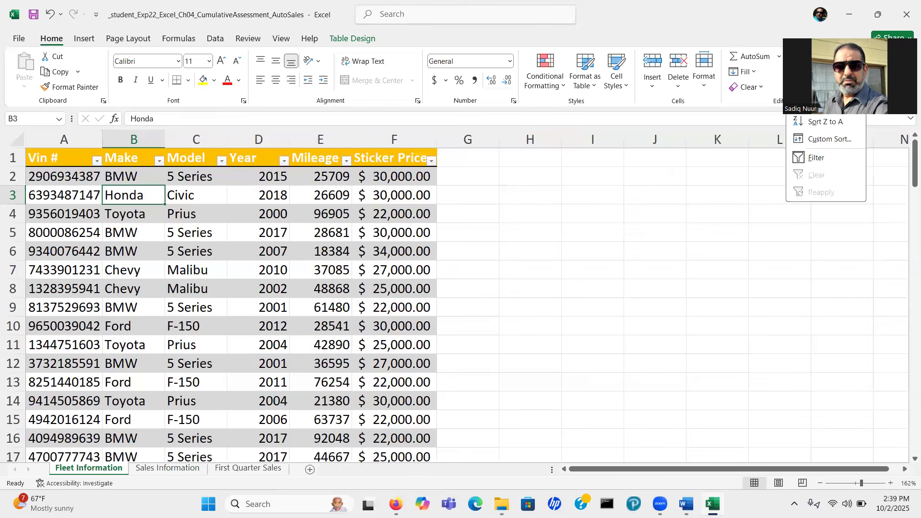
left_click(818, 139)
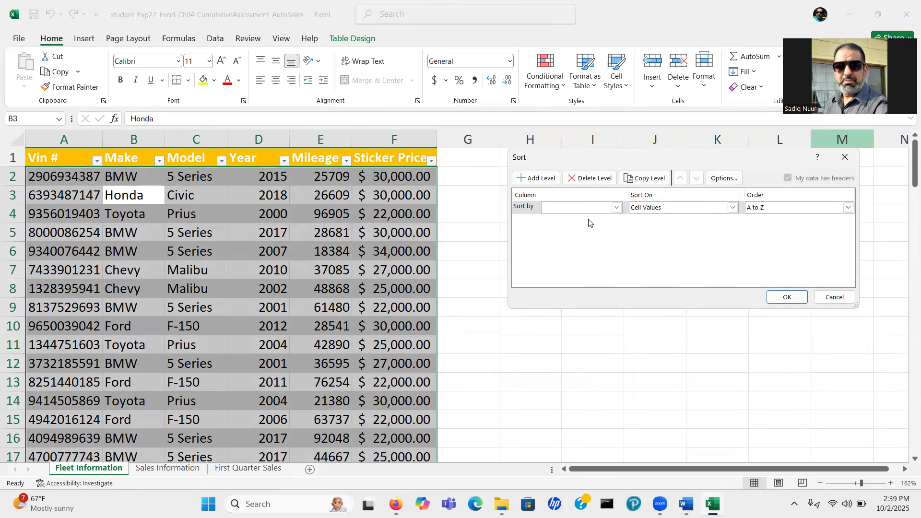
left_click(563, 209)
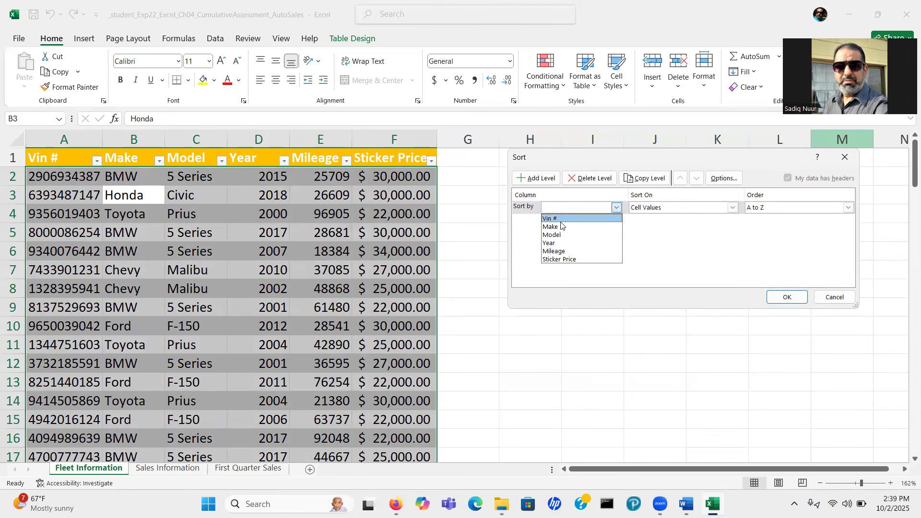
left_click(560, 226)
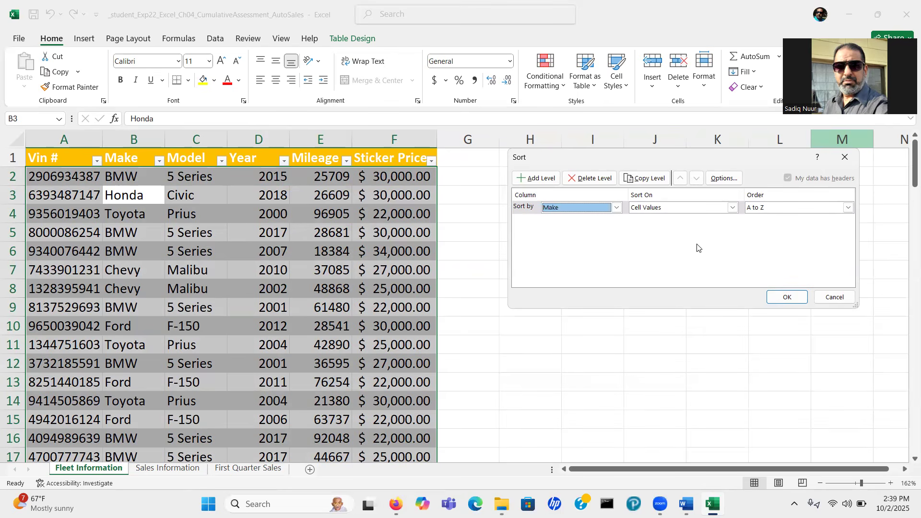
- Add a second sort level by Year, Smallest to Largest, consulting the Word instructions
left_click(538, 182)
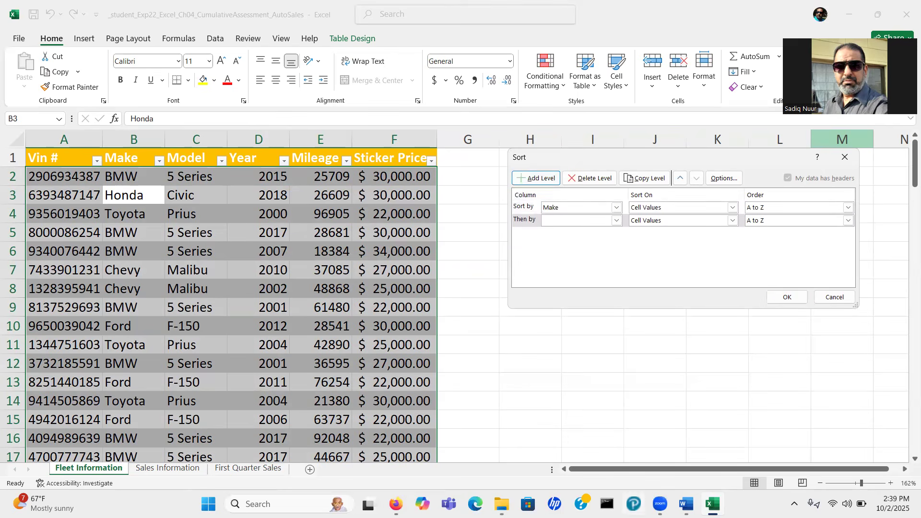
left_click(686, 504)
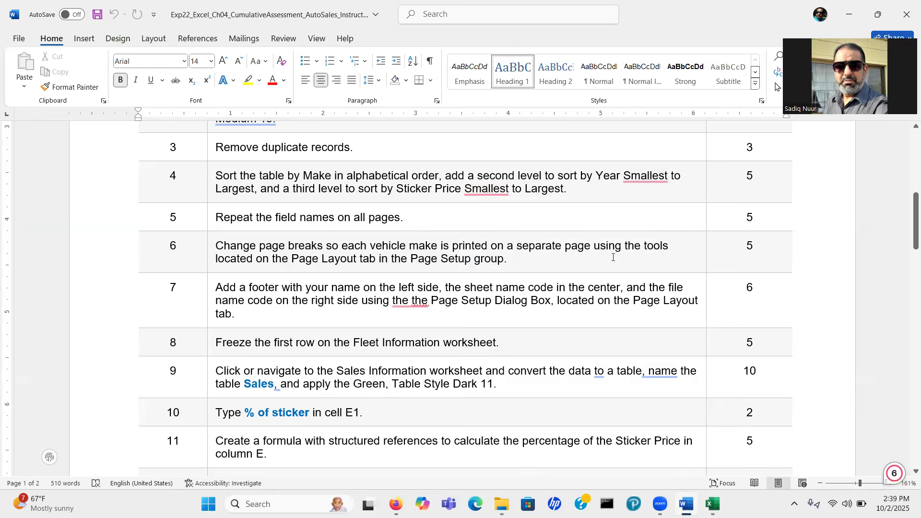
left_click(712, 504)
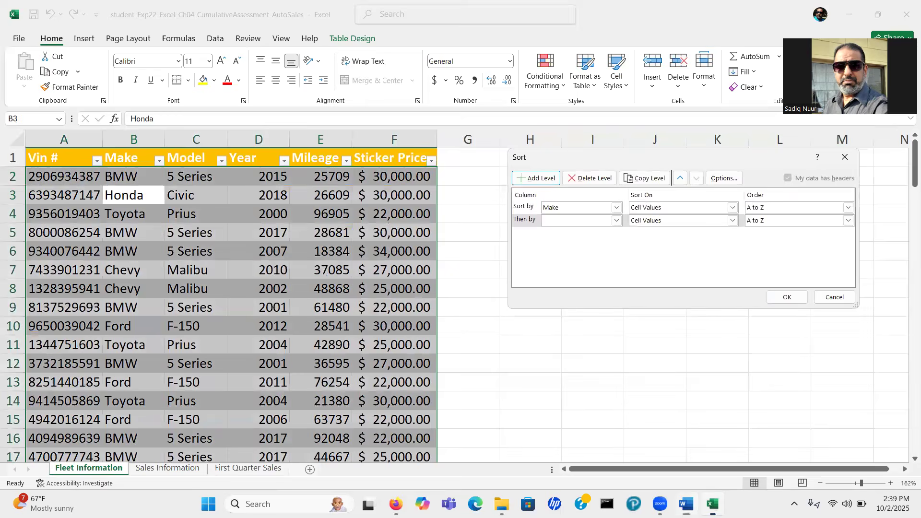
left_click(617, 221)
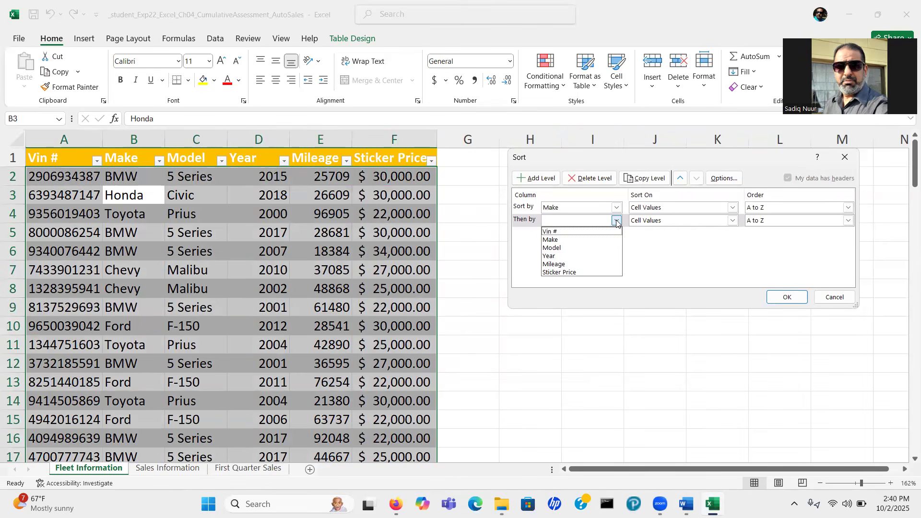
left_click(575, 257)
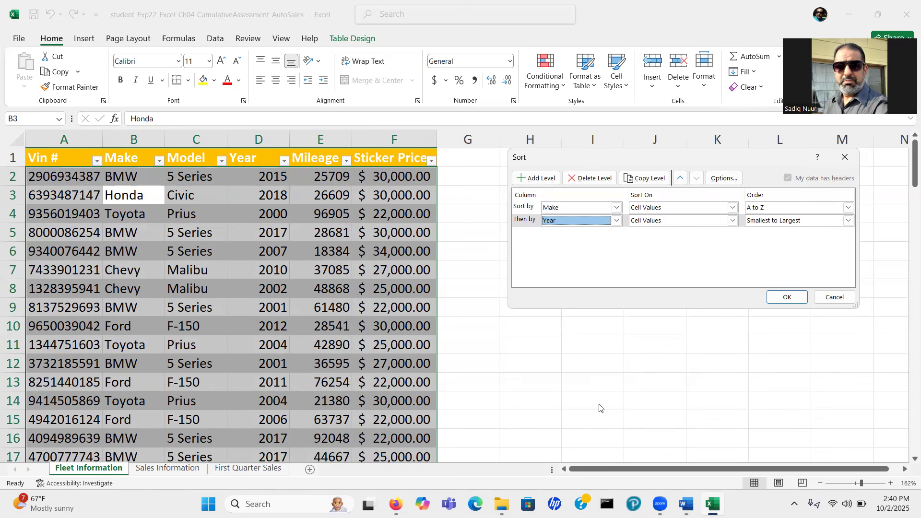
- Recheck the instructions, add a third sort level by Sticker Price, Smallest to Largest, and apply the sort to the Inventory table
left_click(686, 504)
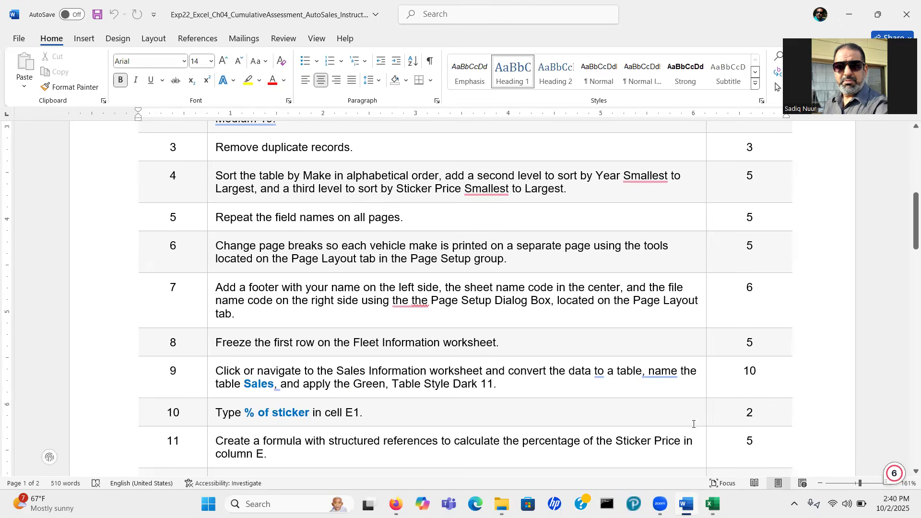
left_click(713, 504)
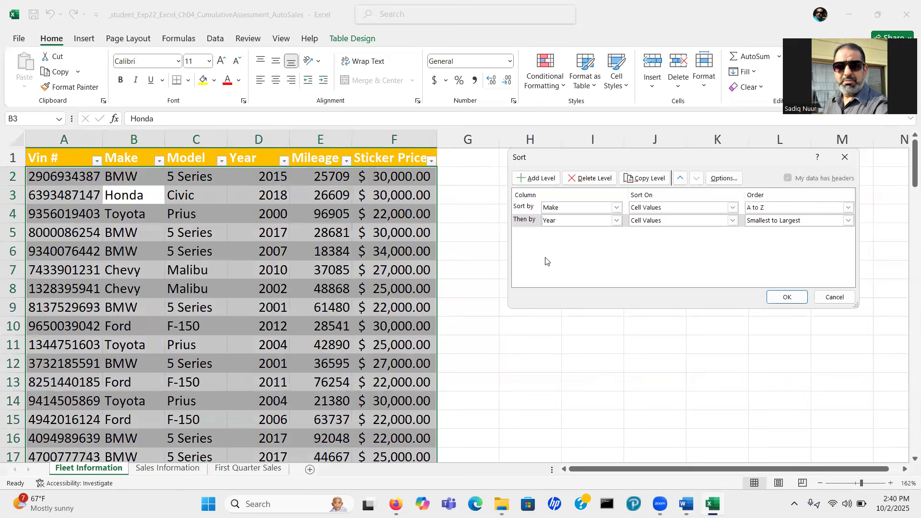
left_click(542, 178)
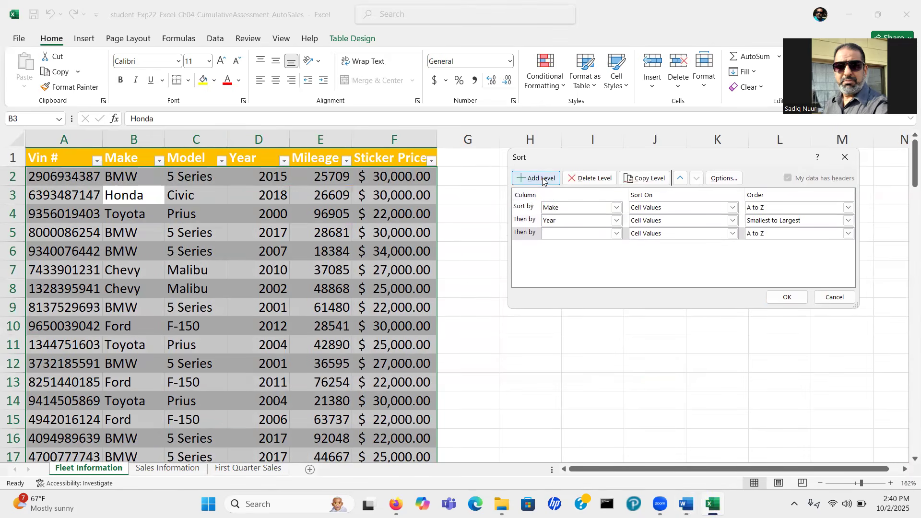
left_click(617, 234)
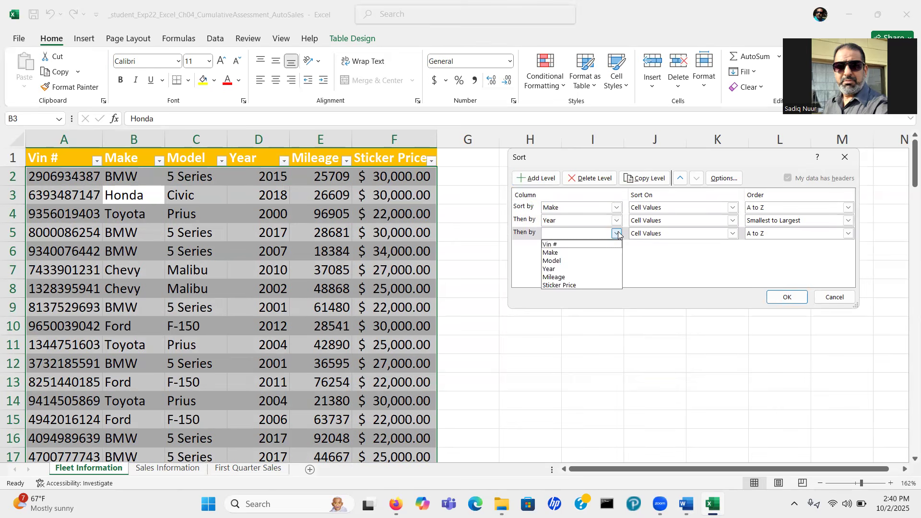
left_click(586, 285)
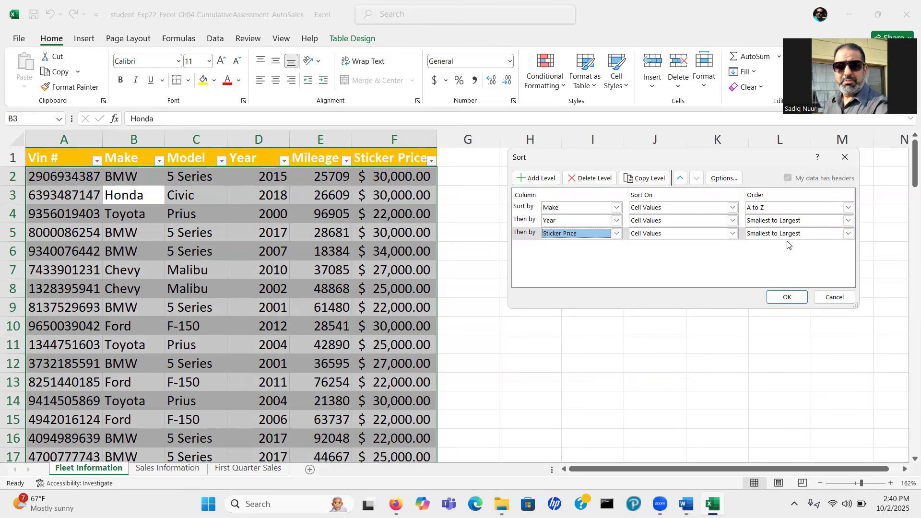
left_click(787, 297)
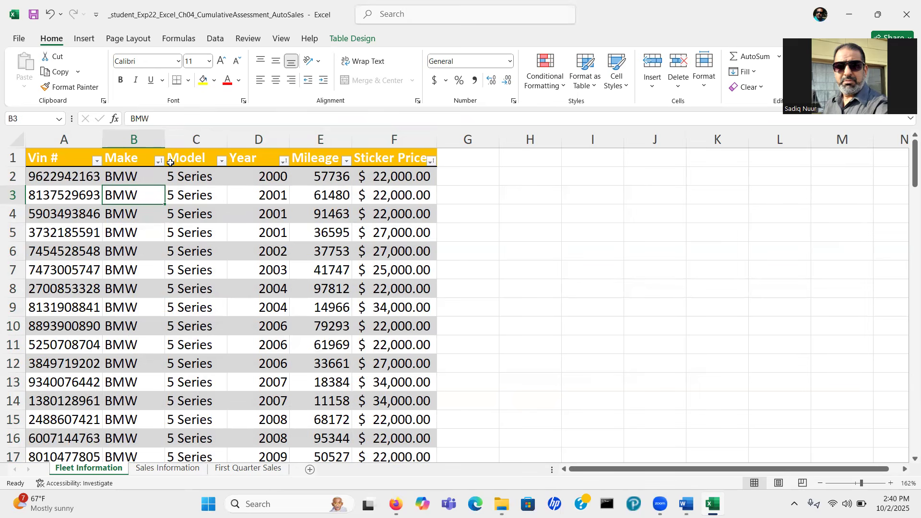
key("ctrl")
key("ctrl")
key("ctrl")
key("ctrl")
- Switch to Word, read the instruction about repeating field names on all pages, and return to the Excel workbook
left_click(687, 504)
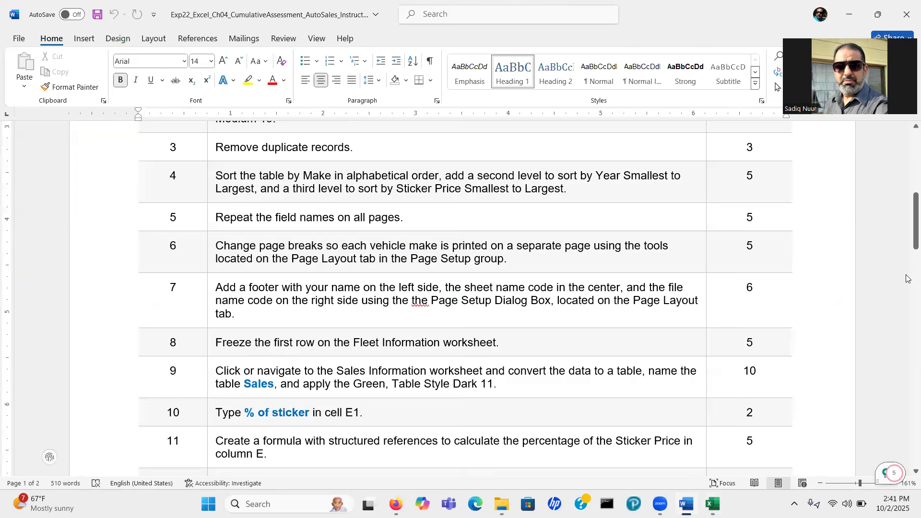
left_click_drag(907, 237, 908, 250)
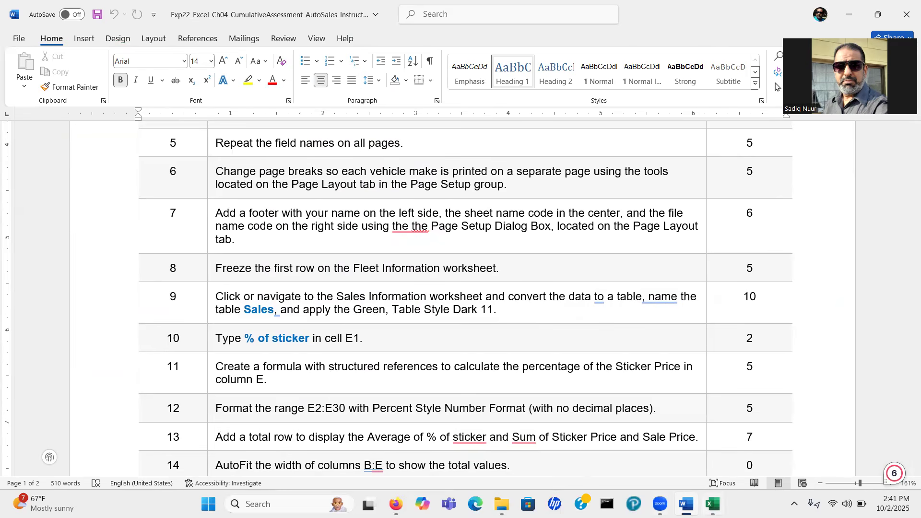
mouse_move(713, 503)
left_click(713, 444)
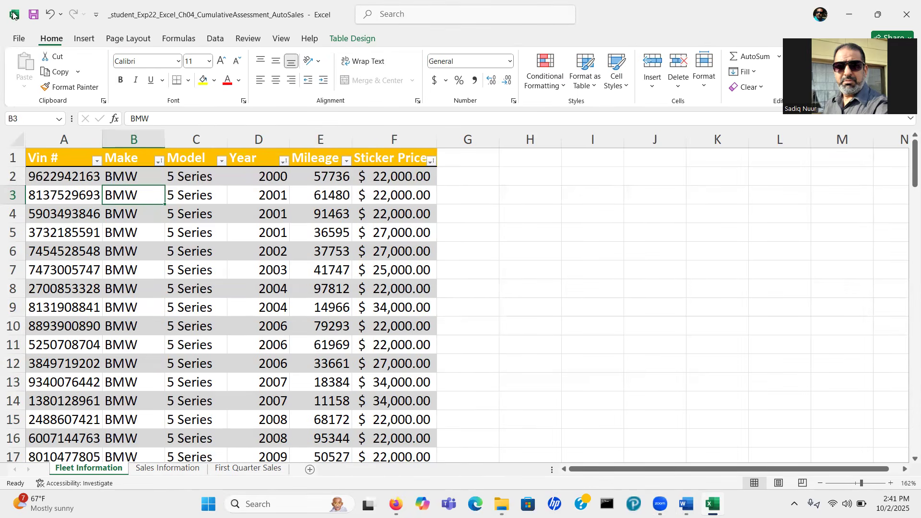
- Preview pages 1 and 2 of the Fleet Information printout to examine their field names, and return to the worksheet
left_click(19, 40)
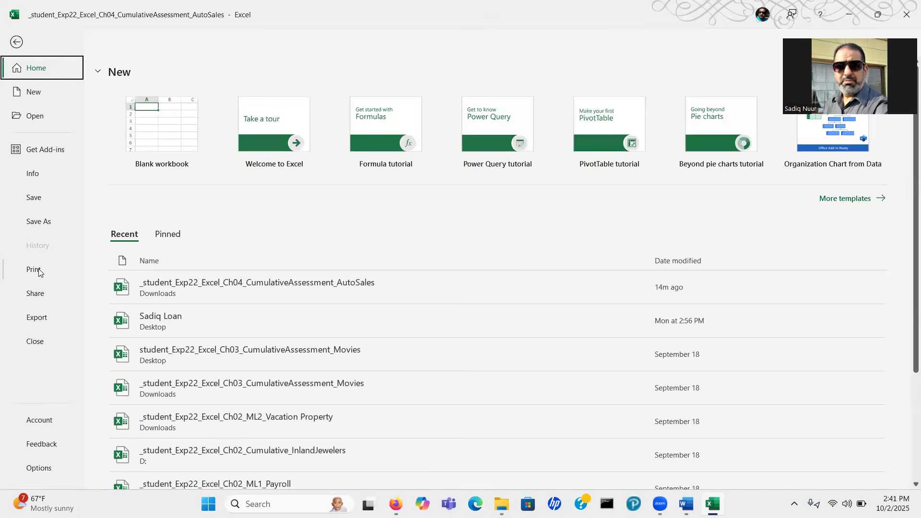
left_click(38, 271)
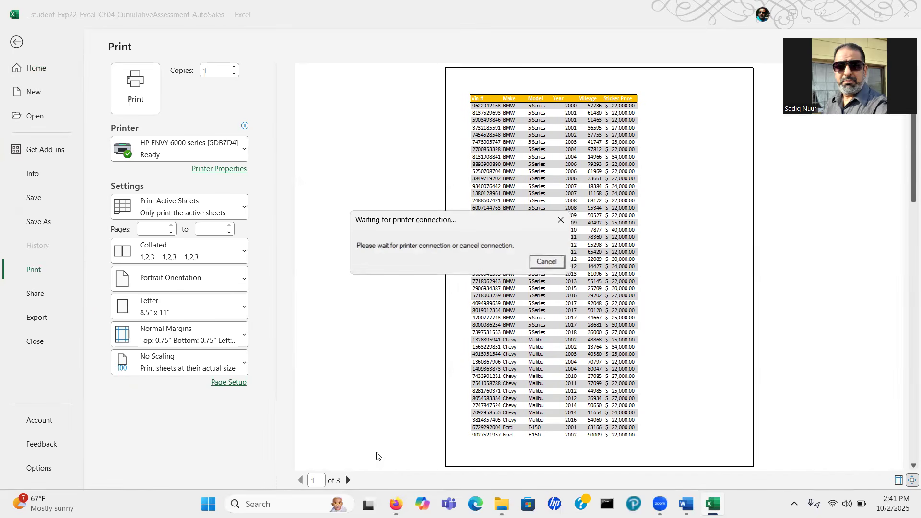
left_click(560, 220)
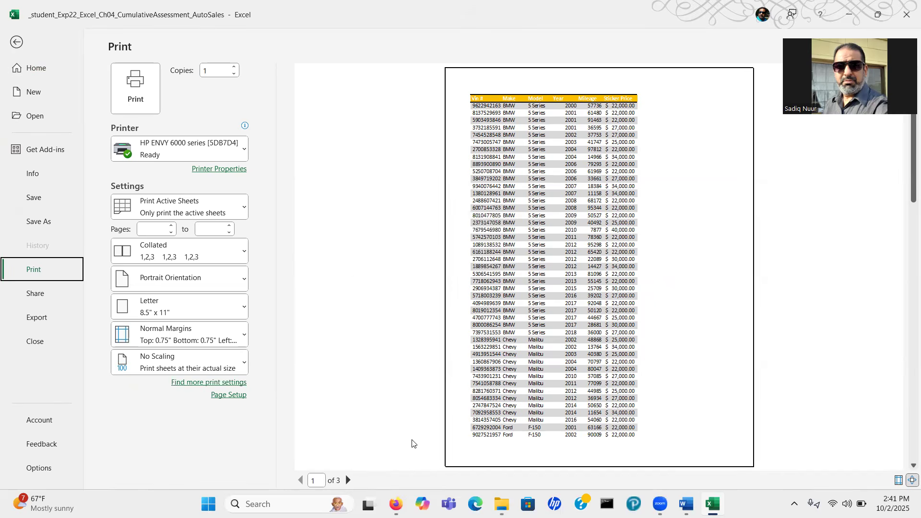
left_click(348, 480)
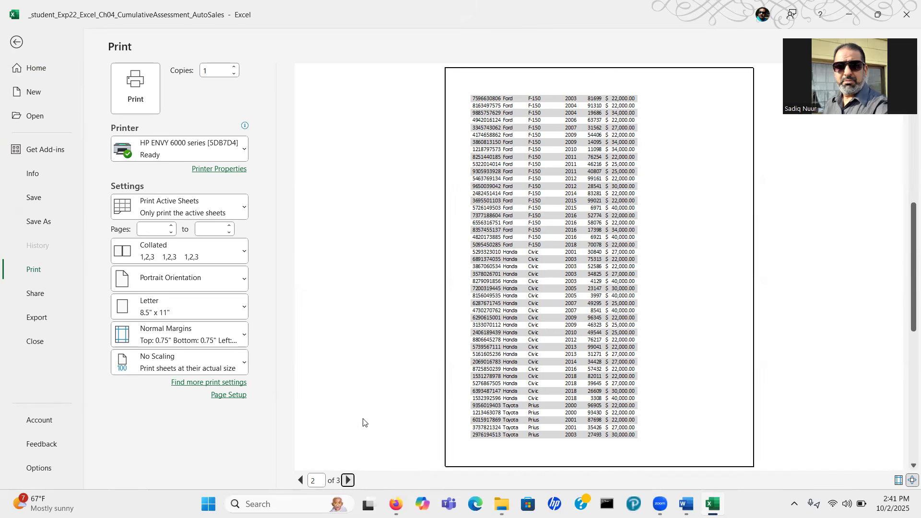
left_click(300, 480)
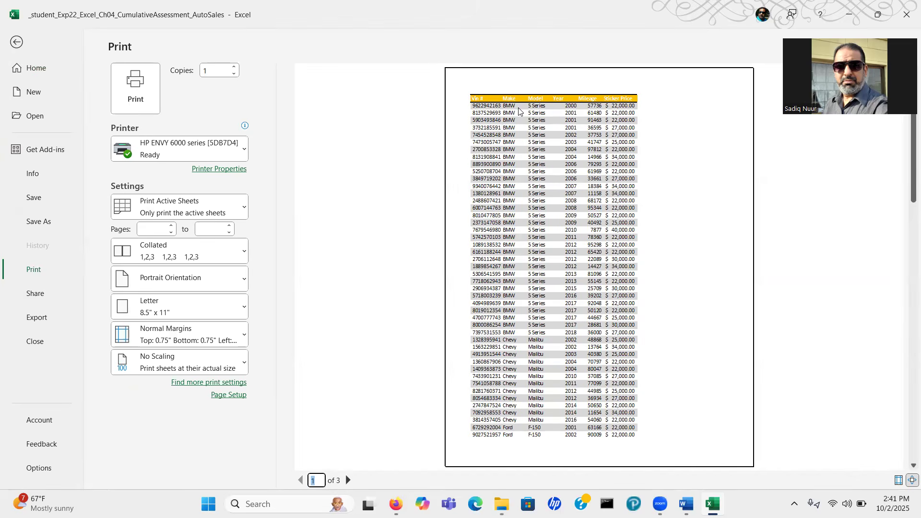
left_click(18, 43)
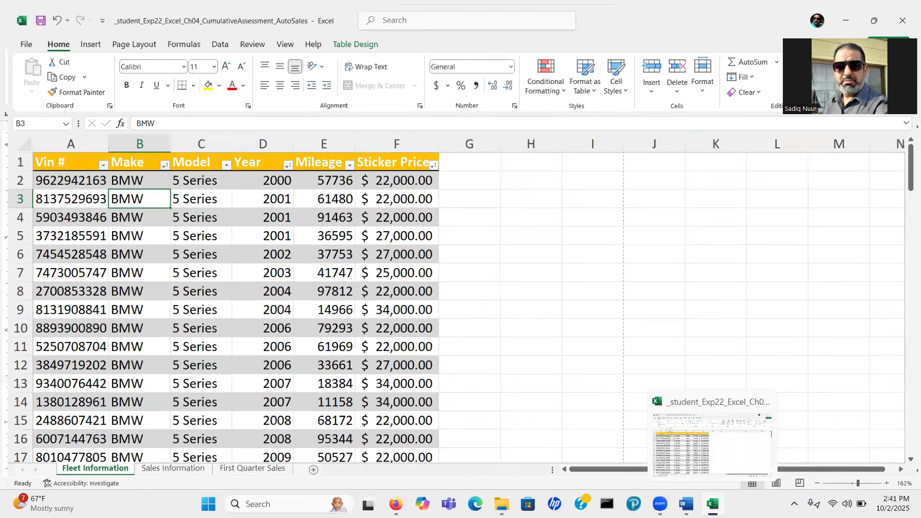
- Recheck the Word instructions, and set row 1 ($1:$1) to repeat at the top of every printed page of Fleet Information
left_click(687, 504)
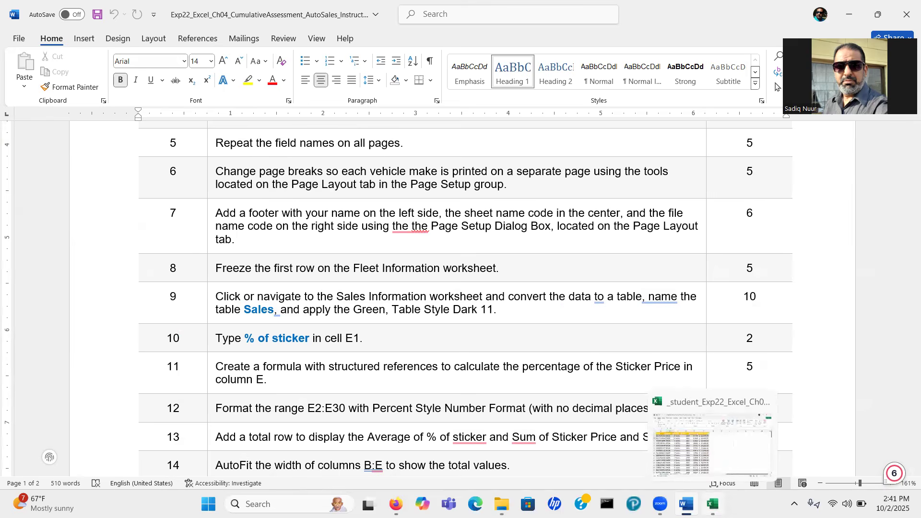
left_click(713, 504)
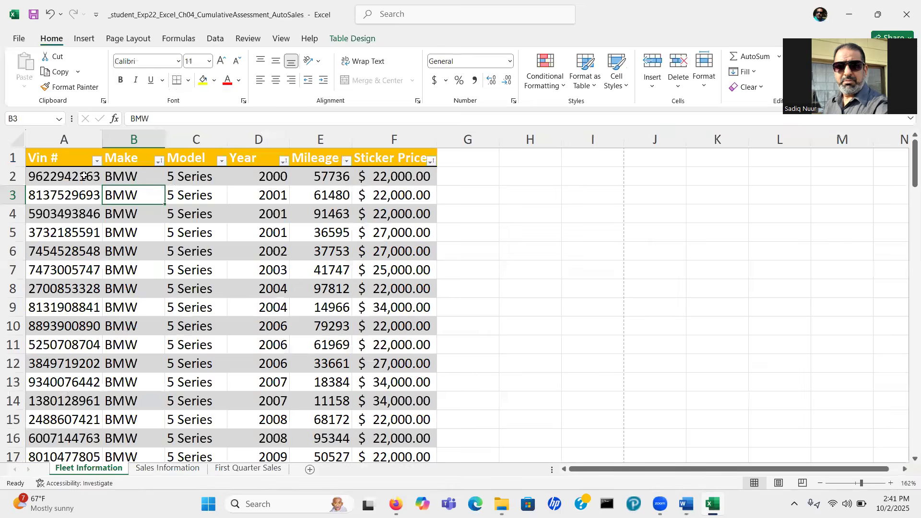
left_click(85, 177)
left_click(55, 162)
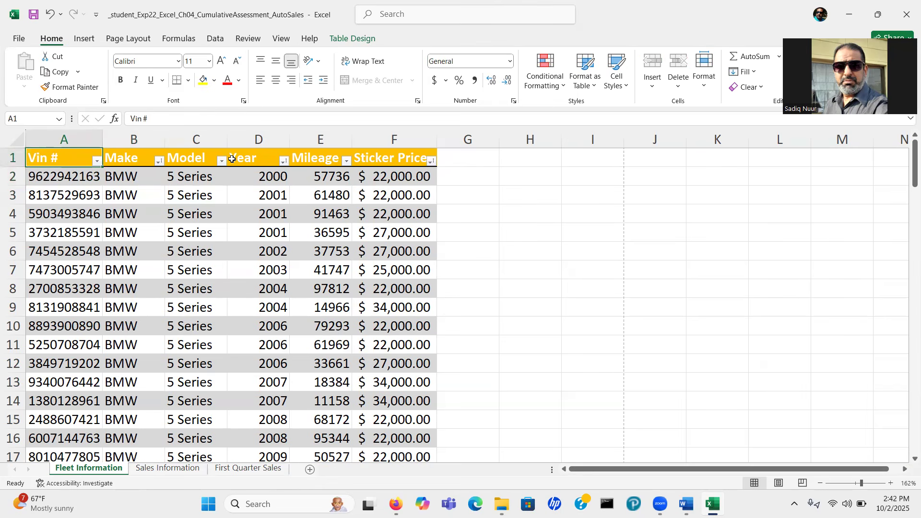
left_click(129, 39)
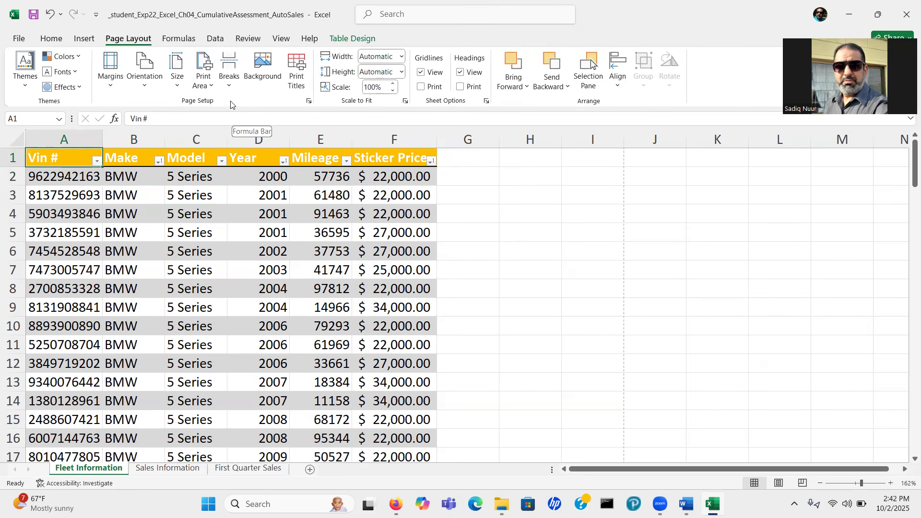
left_click(308, 102)
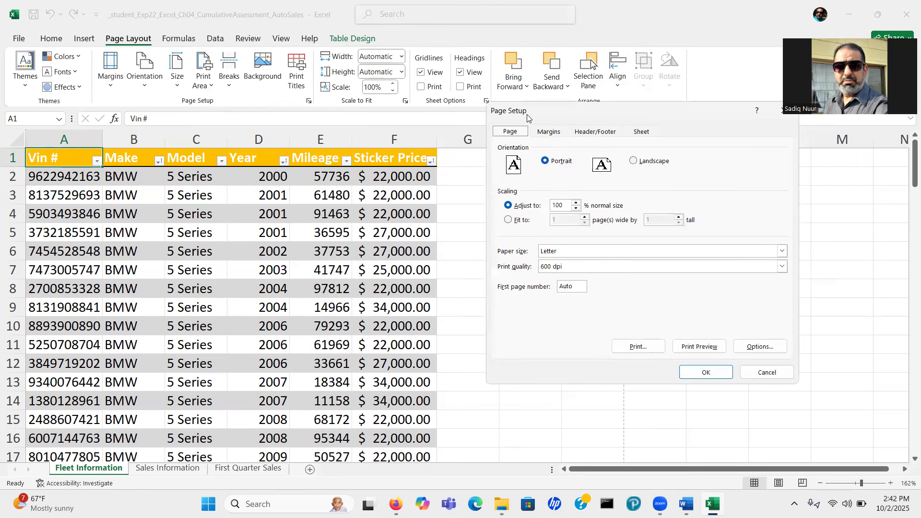
left_click(639, 133)
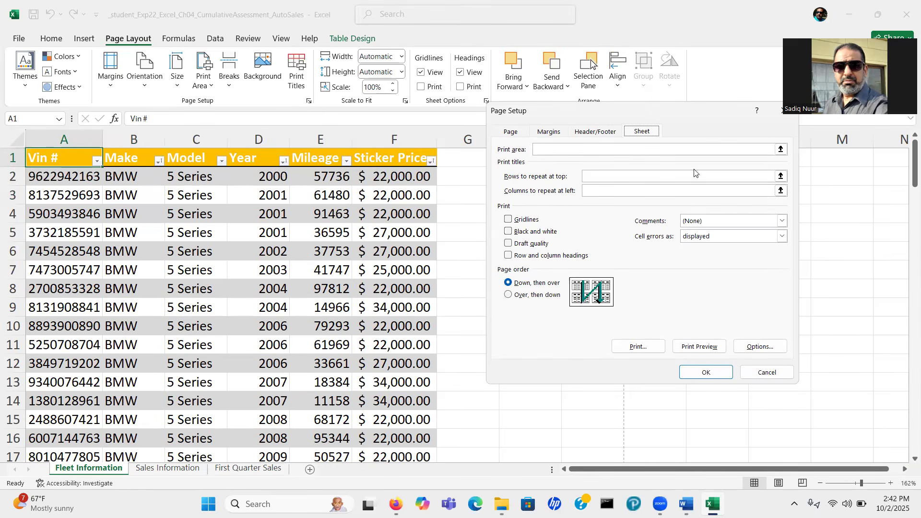
left_click(781, 176)
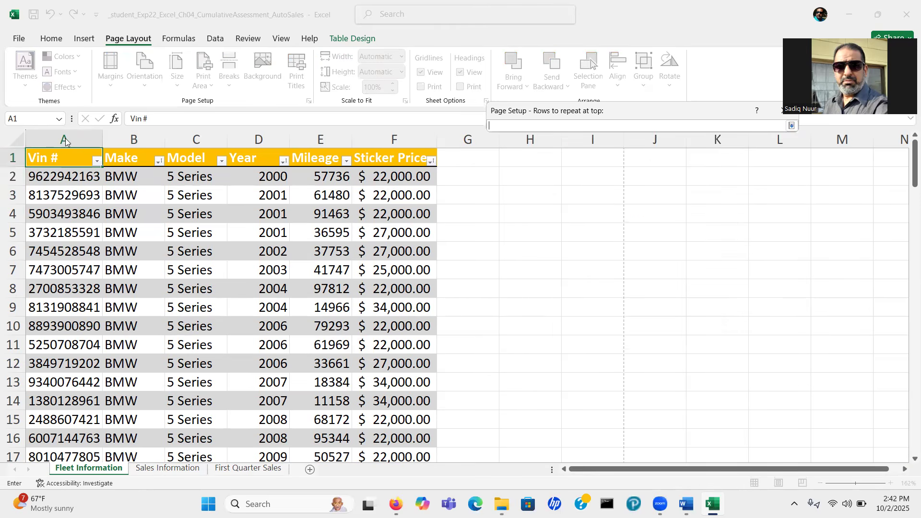
left_click(53, 158)
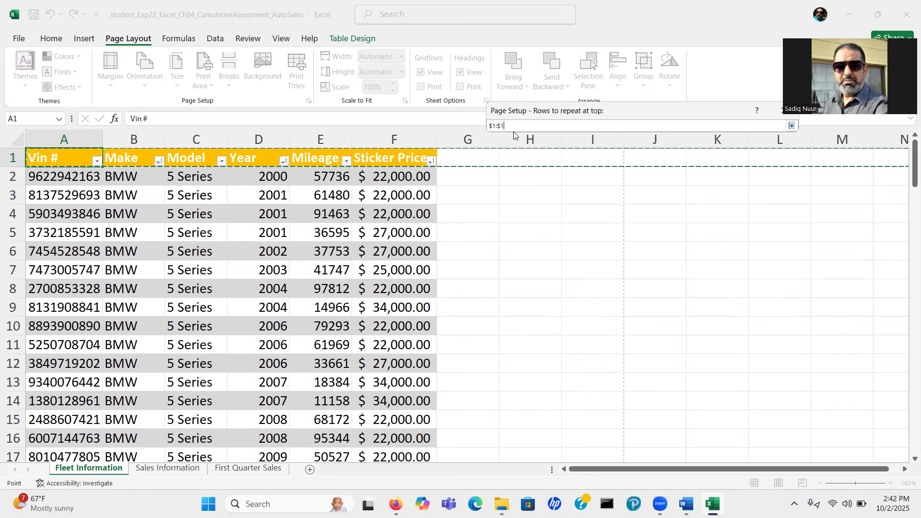
left_click(792, 126)
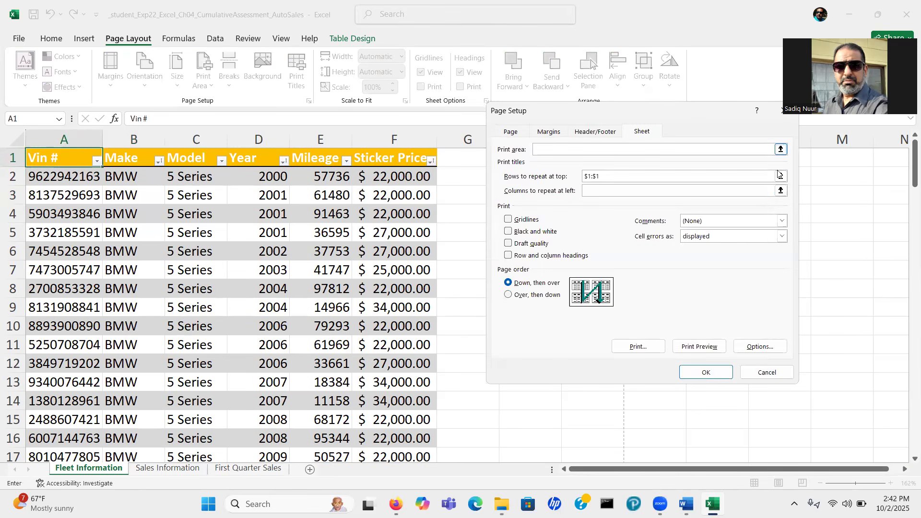
left_click(694, 377)
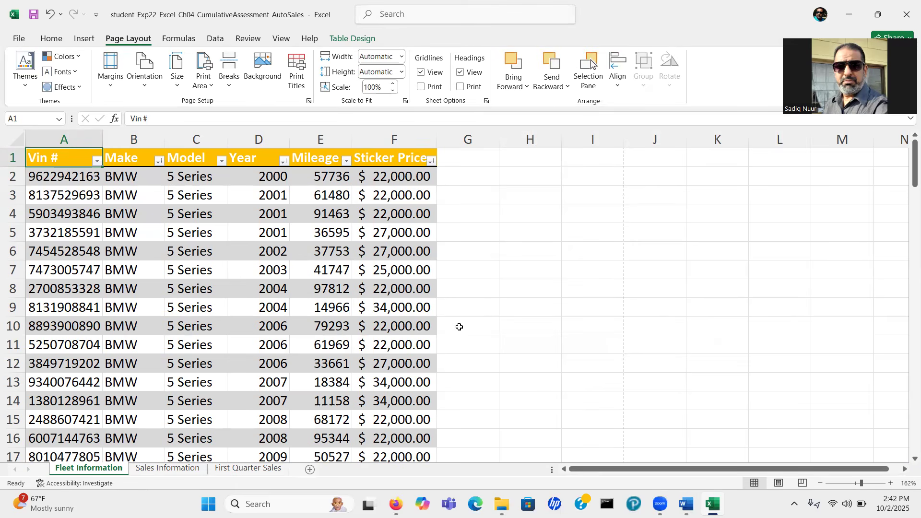
- Preview all three pages of the Fleet Information printout to check for the repeated field names, and return to the worksheet
left_click(22, 43)
left_click(30, 270)
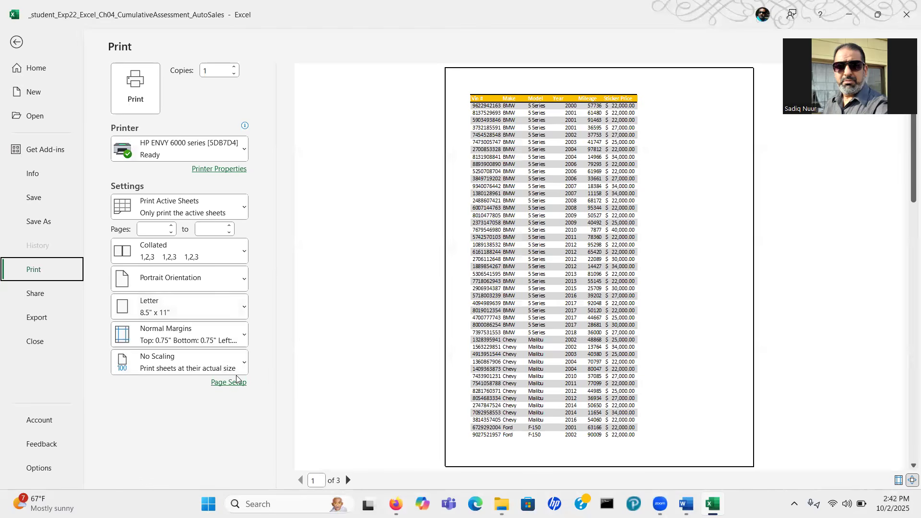
left_click(348, 480)
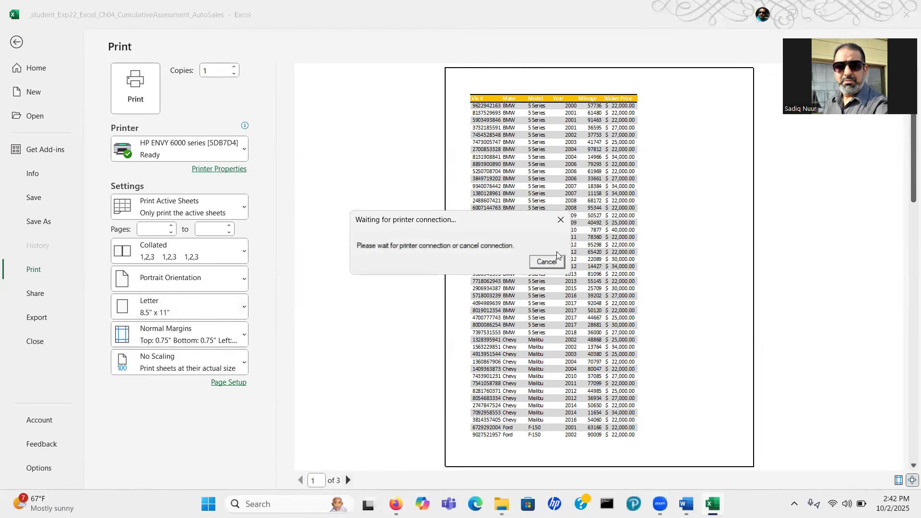
left_click(552, 262)
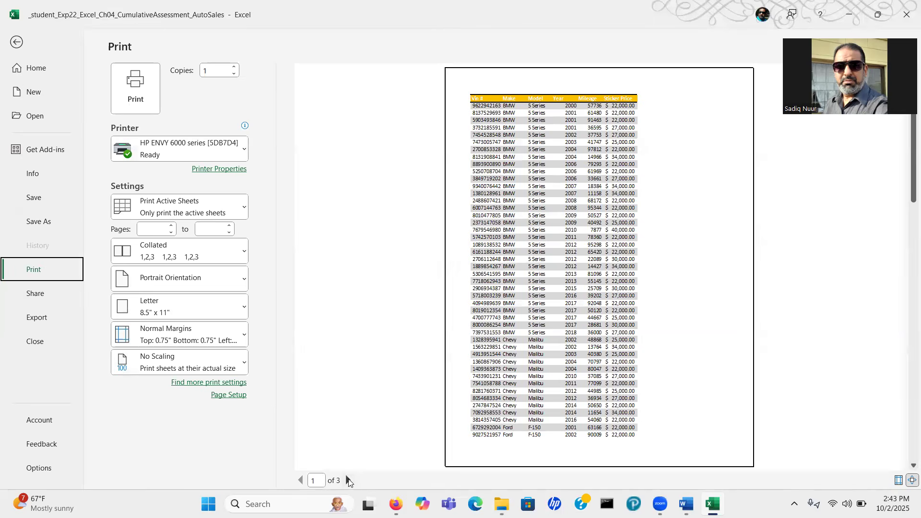
left_click(348, 480)
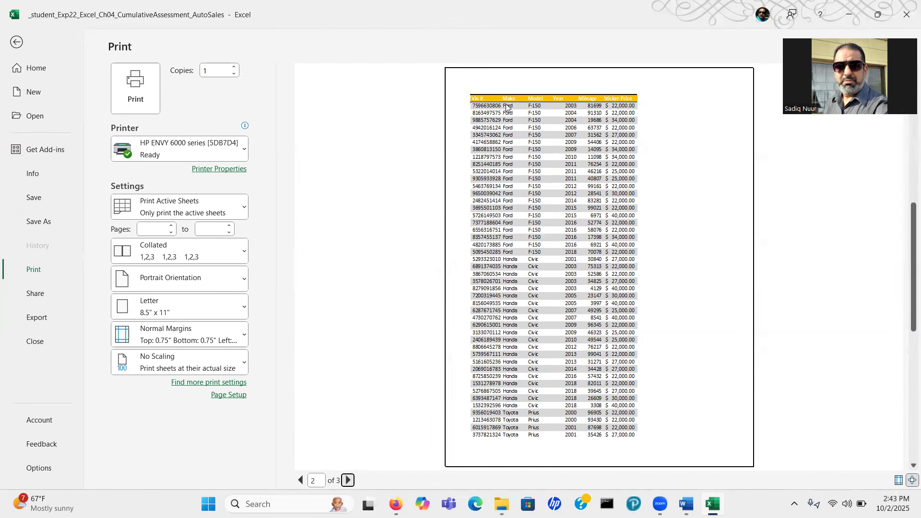
left_click(348, 480)
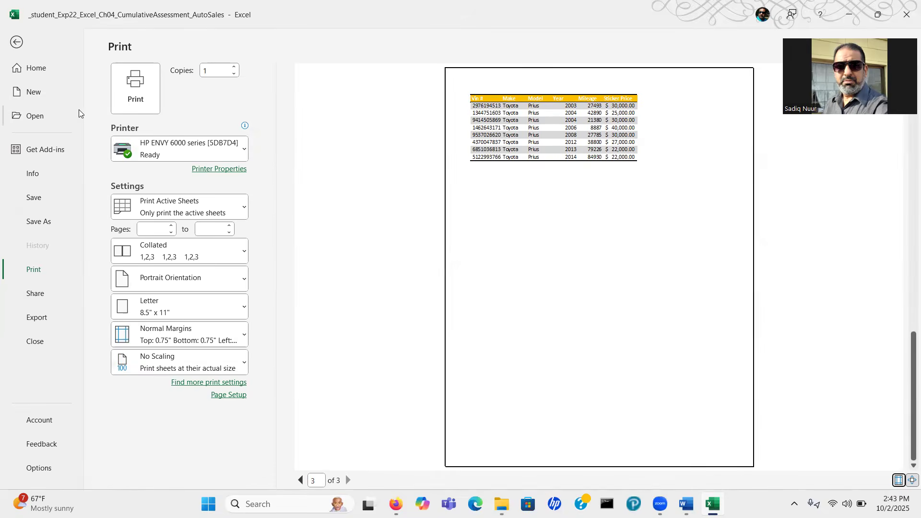
left_click(18, 42)
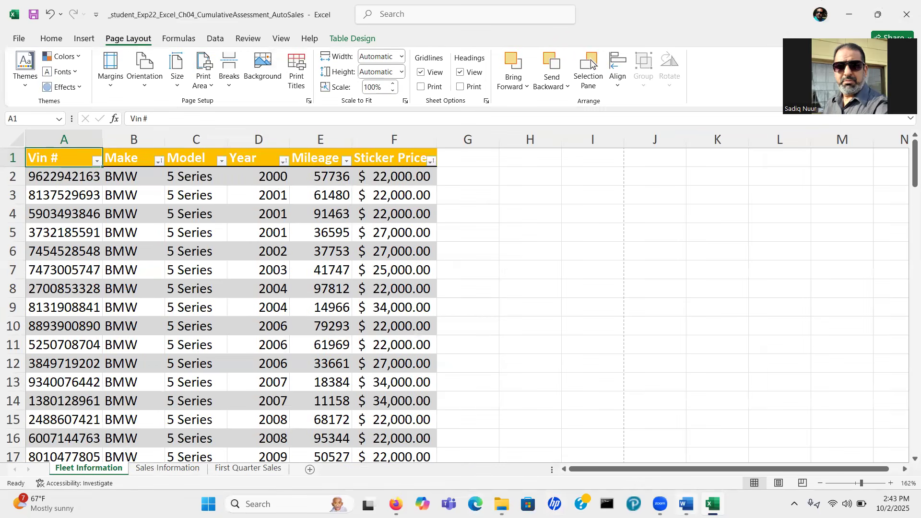
- Switch to Word, read the instructions about page breaks per vehicle make and the footer, and return to the Excel workbook
left_click(686, 504)
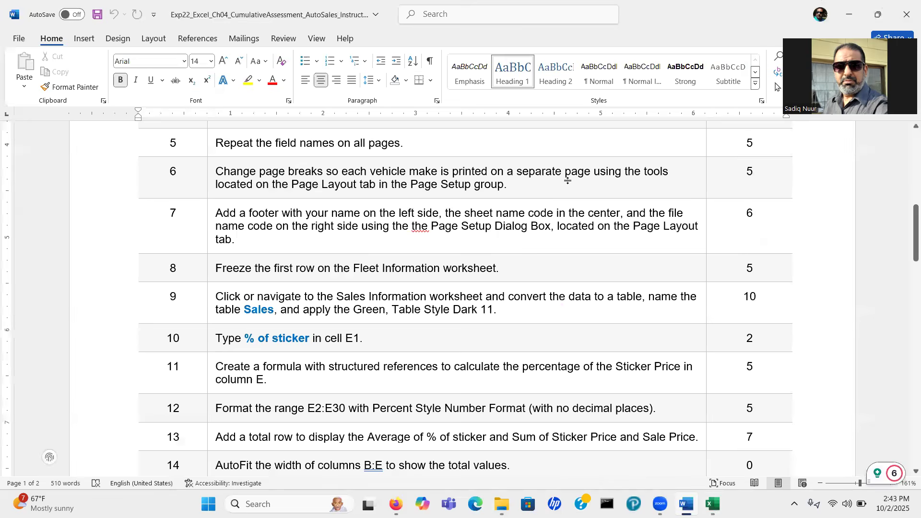
left_click_drag(908, 232, 907, 242)
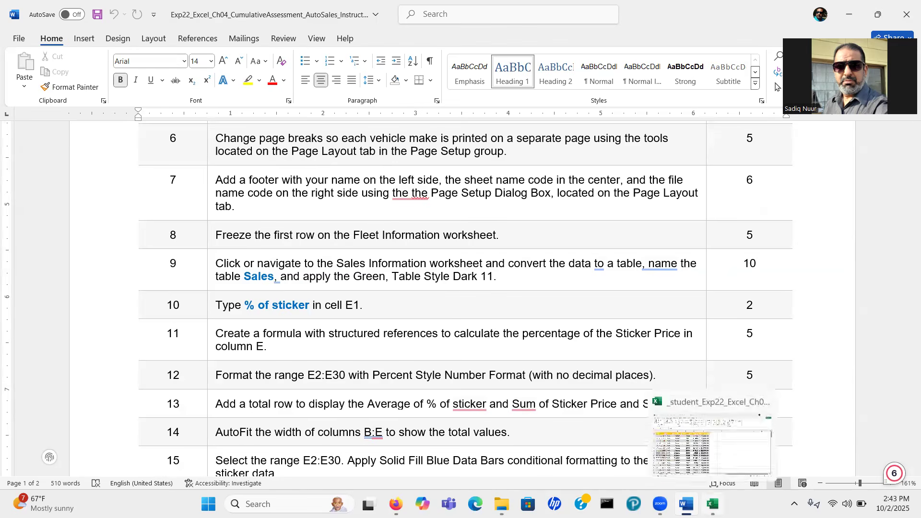
left_click(713, 504)
- Insert a page break above row 34, the first Chevy row, in the Fleet Information worksheet
left_click_drag(909, 176, 901, 274)
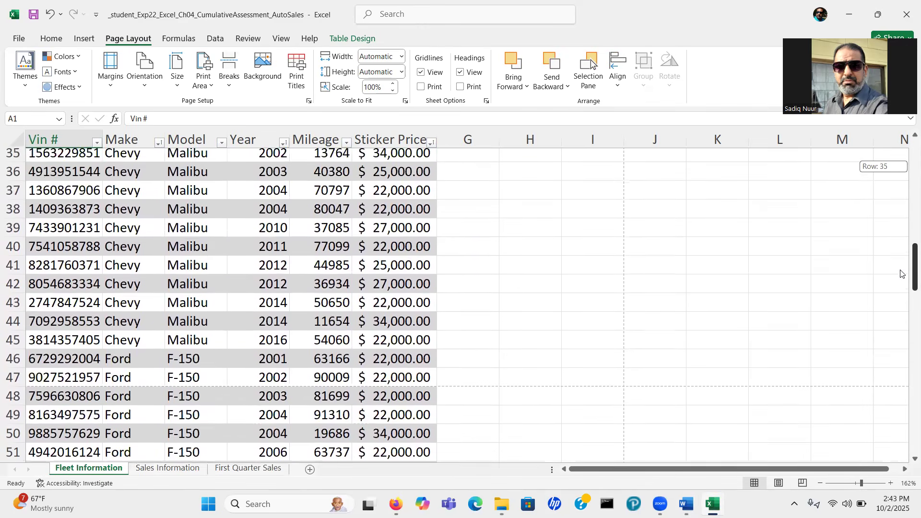
left_click_drag(901, 273, 106, 325)
left_click(13, 294)
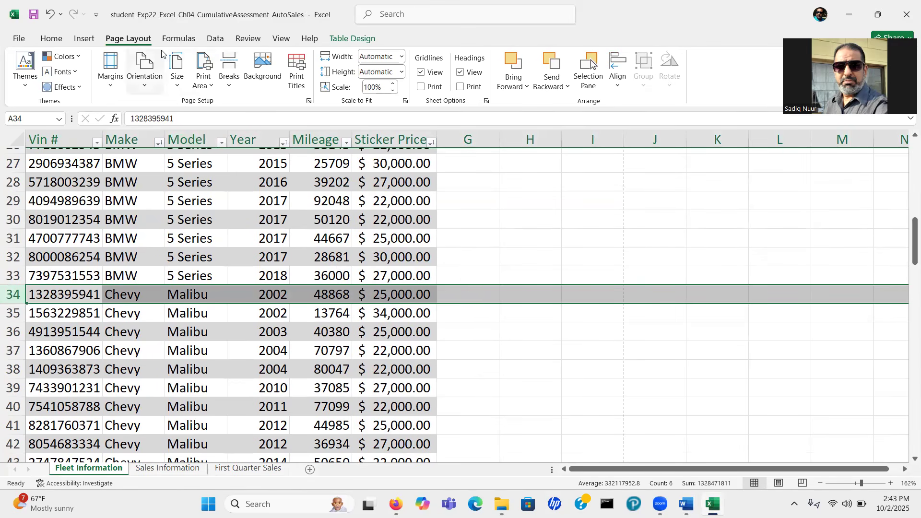
key("ctrl")
key("ctrl")
key("ctrl")
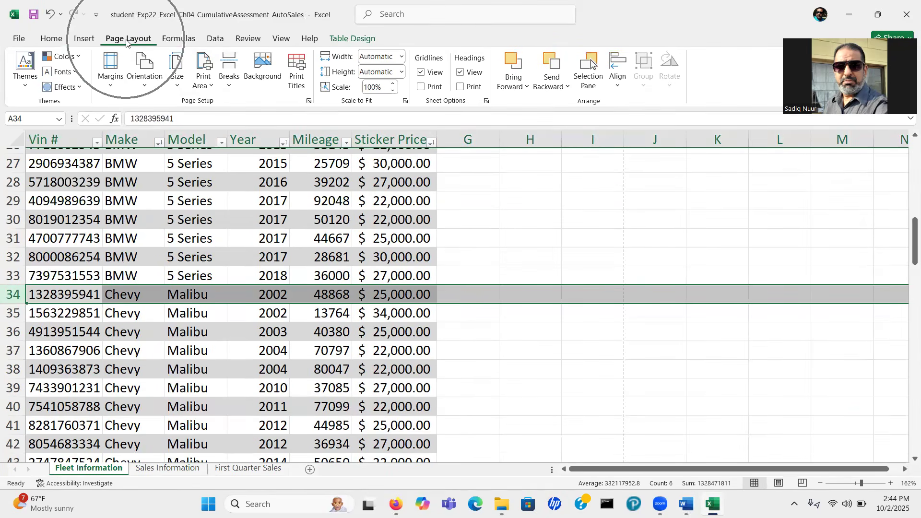
left_click(230, 87)
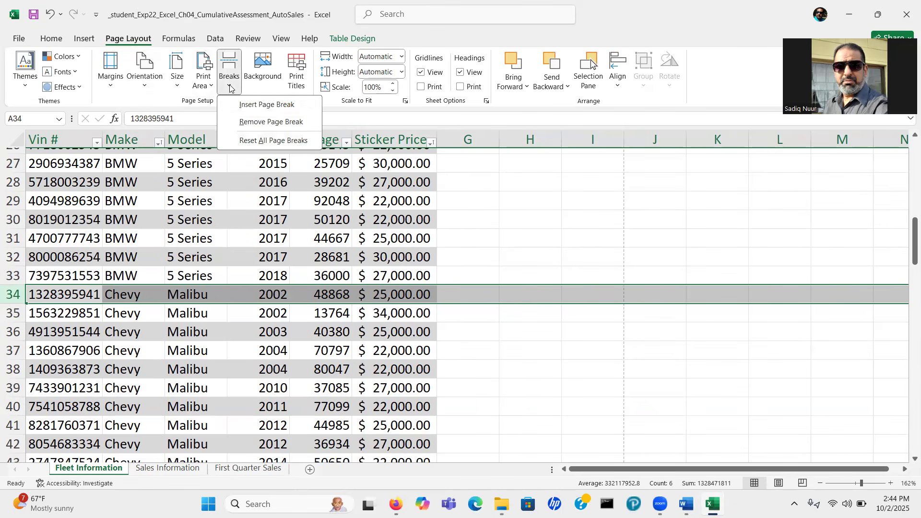
left_click(265, 105)
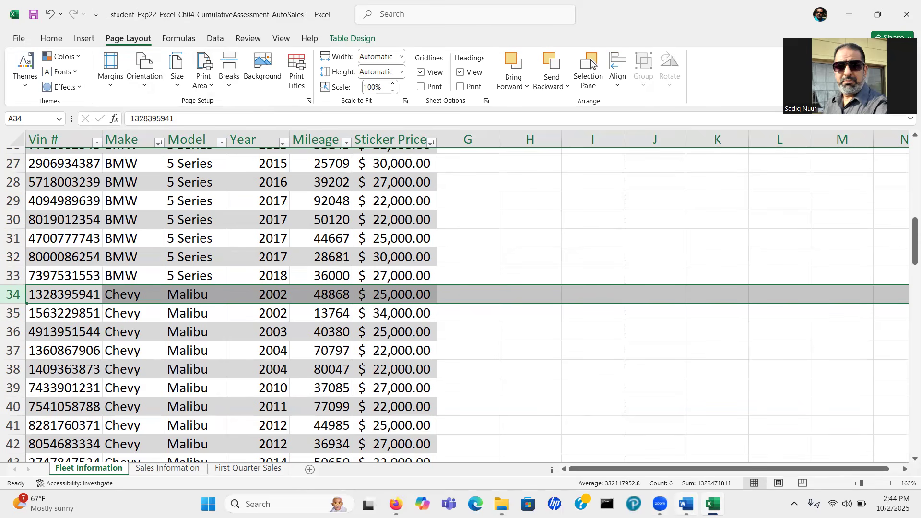
- Consult the footer instruction in Word, and enter the student's full name in the left footer section of Fleet Information
left_click(687, 504)
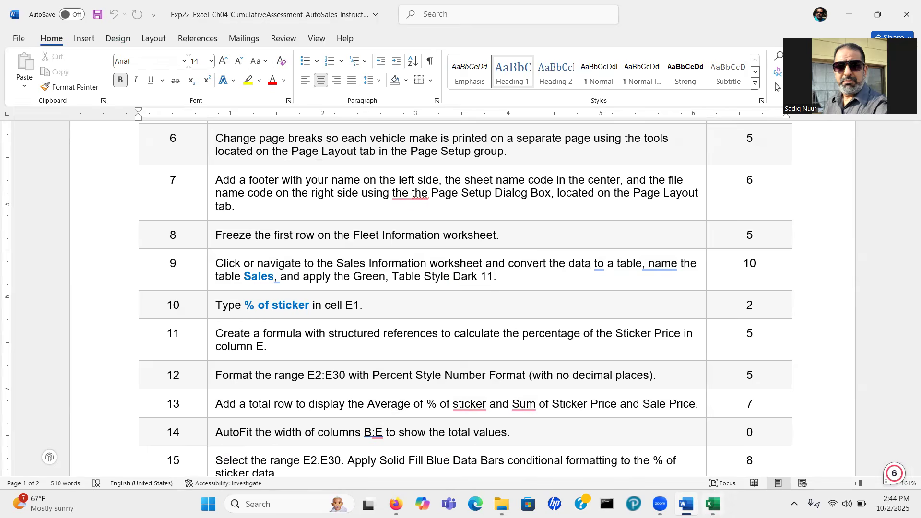
left_click(713, 504)
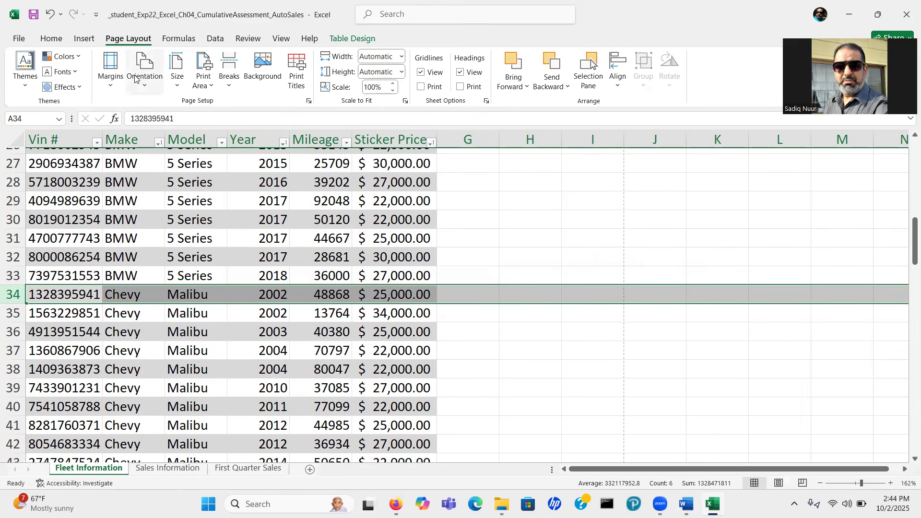
left_click(85, 42)
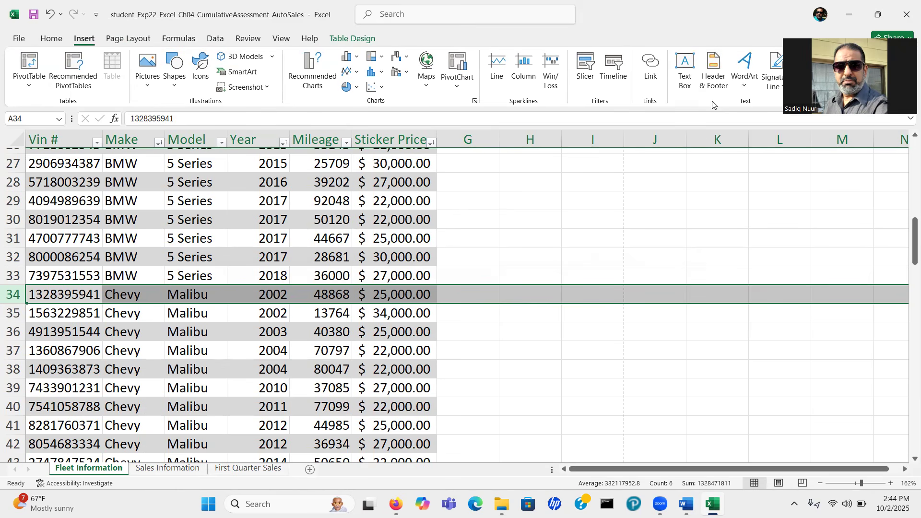
left_click(717, 73)
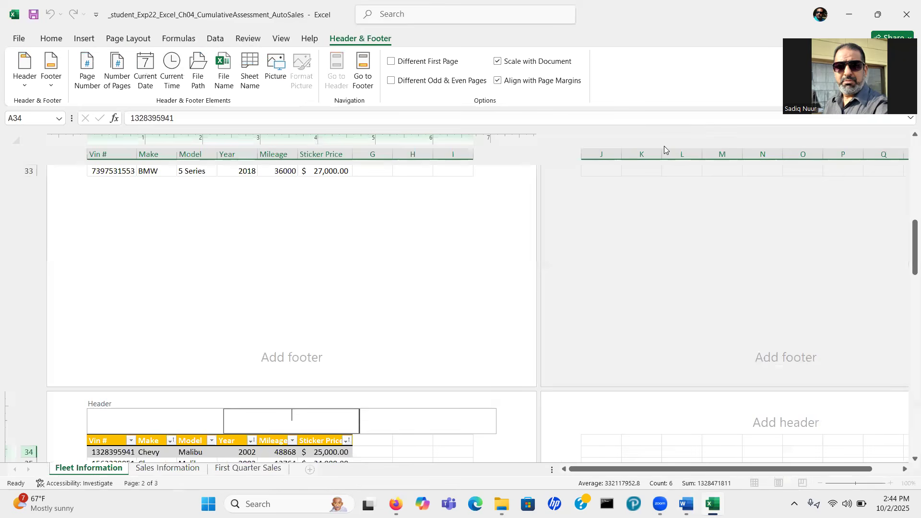
left_click(365, 72)
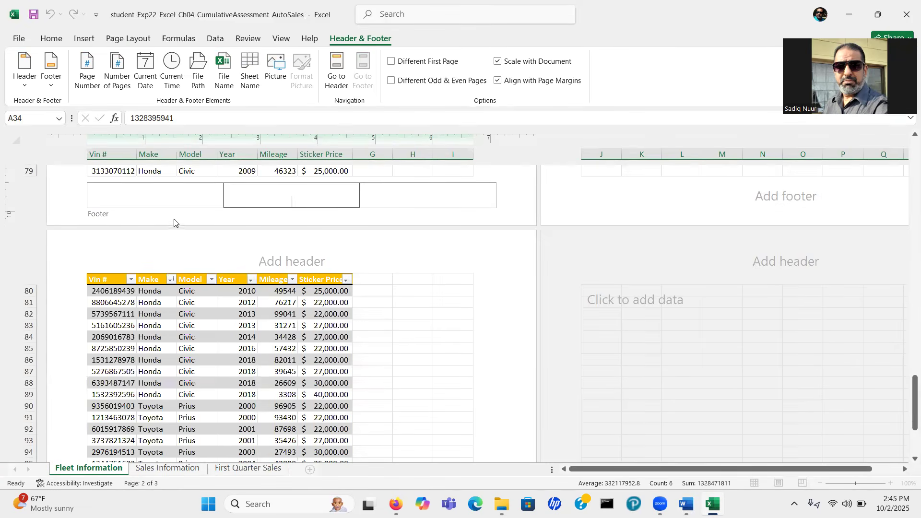
left_click(152, 196)
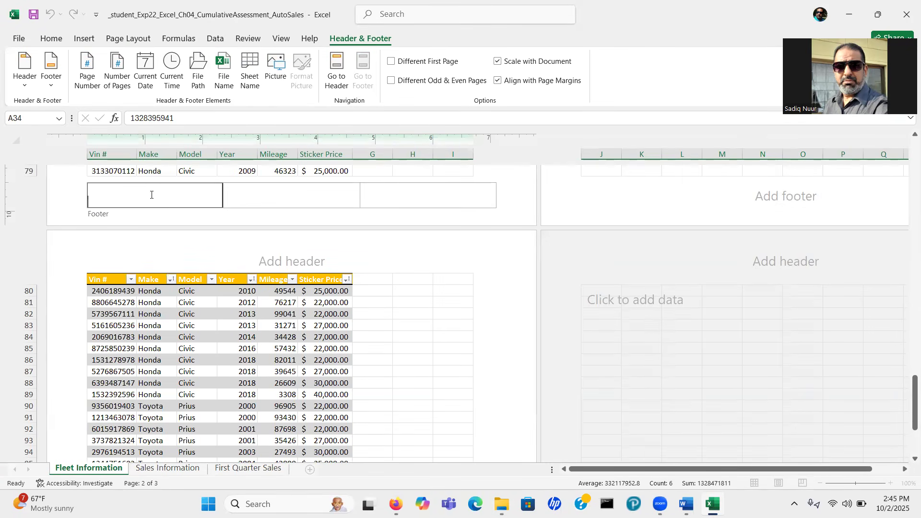
type("Sadiq Nuur")
- Insert the sheet name code in the center footer section, rechecking the Word instructions, and move to the right footer section
left_click(260, 203)
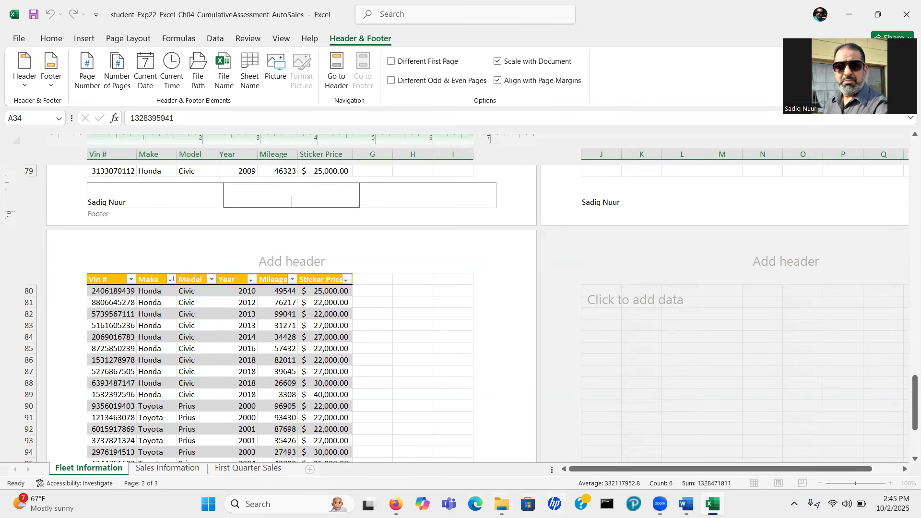
left_click(686, 504)
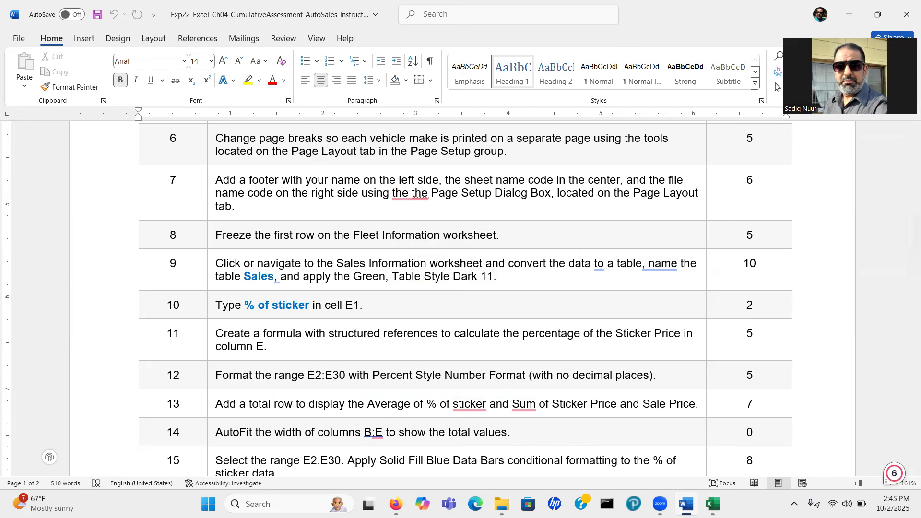
left_click(713, 504)
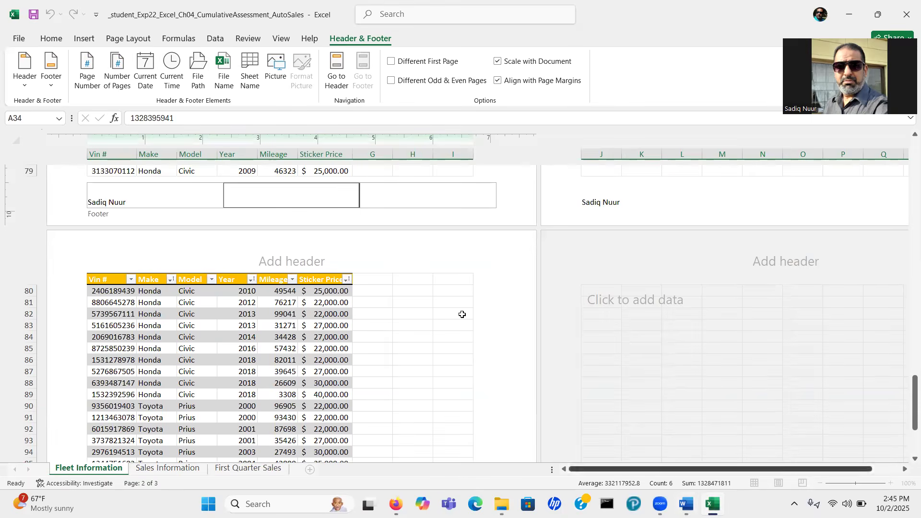
left_click(248, 99)
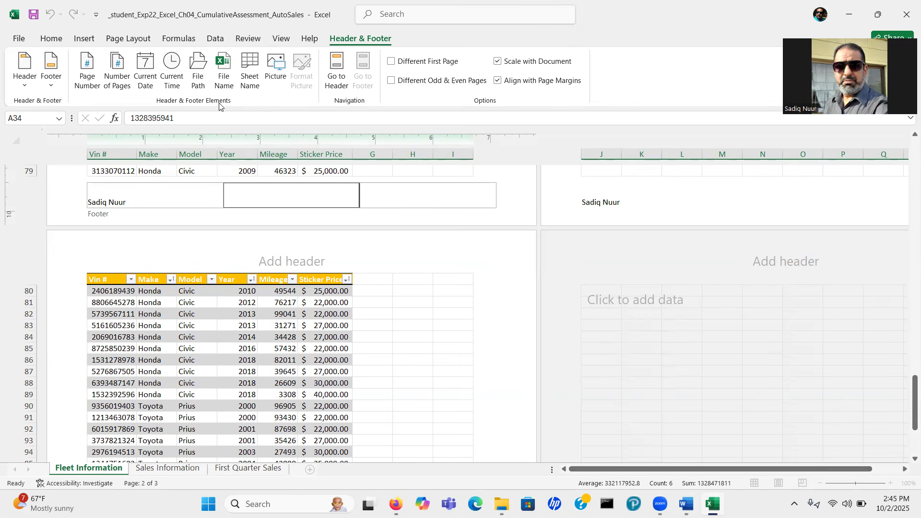
left_click(250, 62)
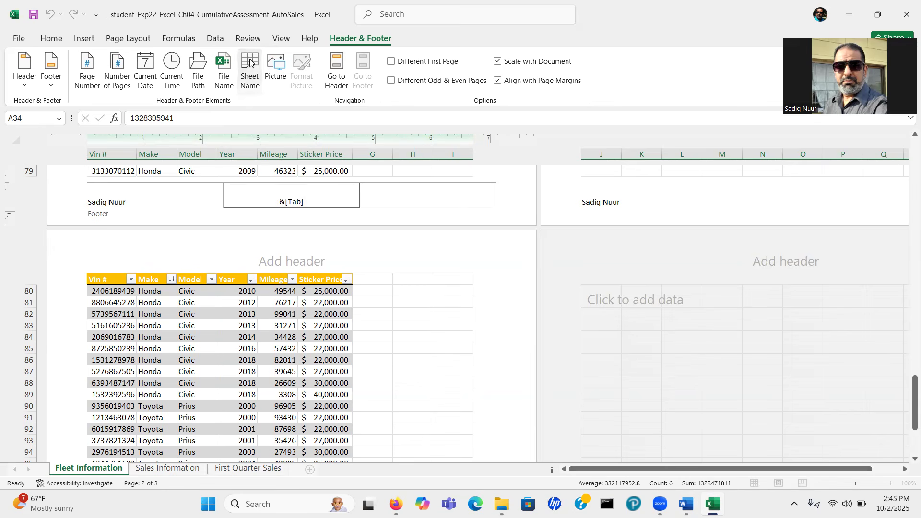
left_click(404, 193)
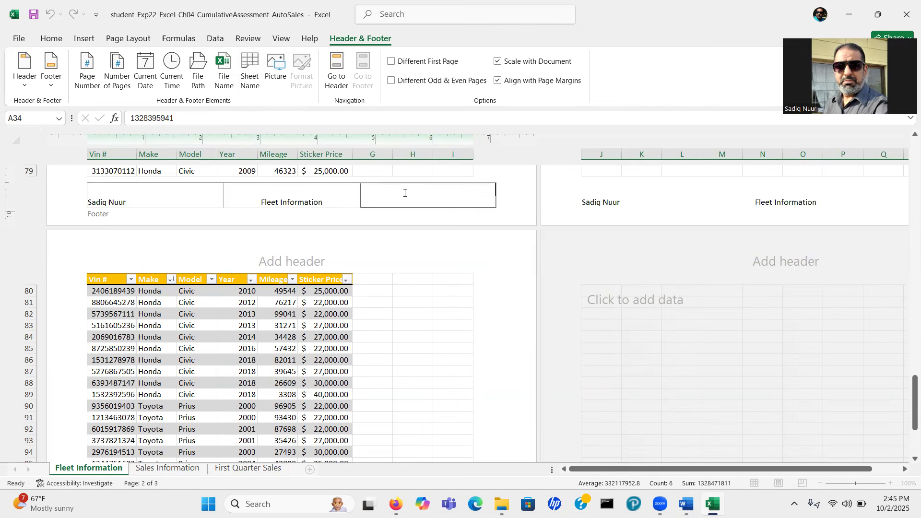
- Insert the file name code in the right footer section of Fleet Information, and return the worksheet to Normal view
left_click(222, 66)
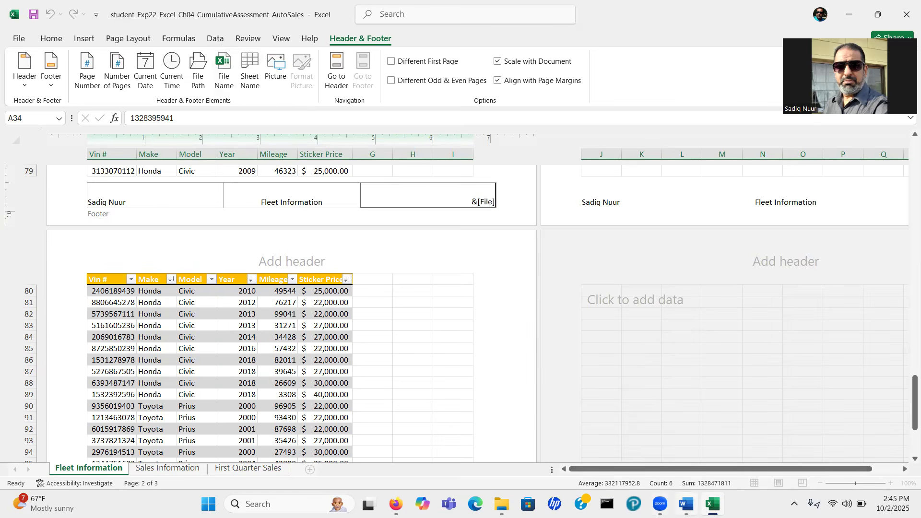
left_click(687, 504)
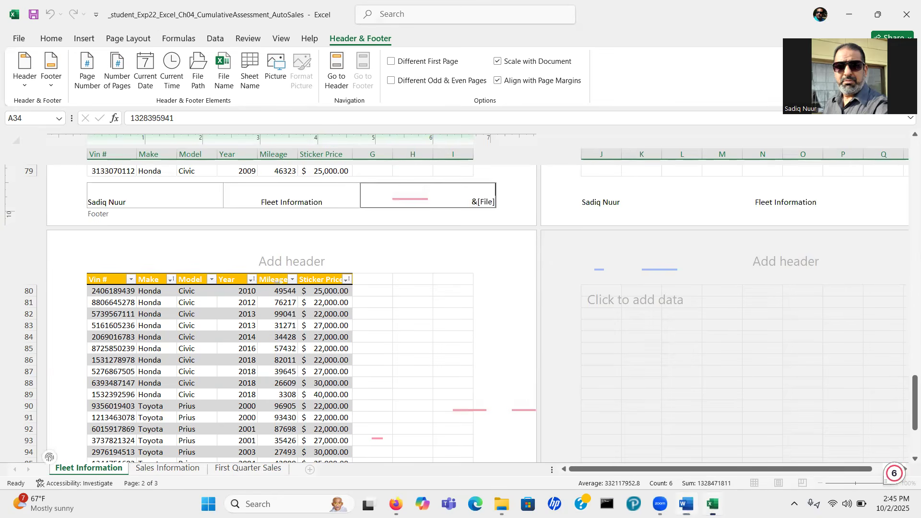
left_click(714, 504)
left_click(375, 172)
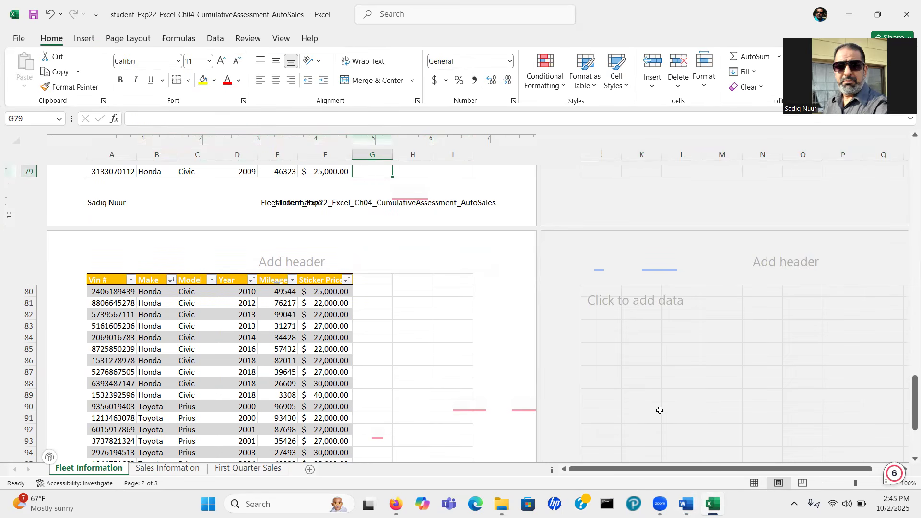
left_click(754, 483)
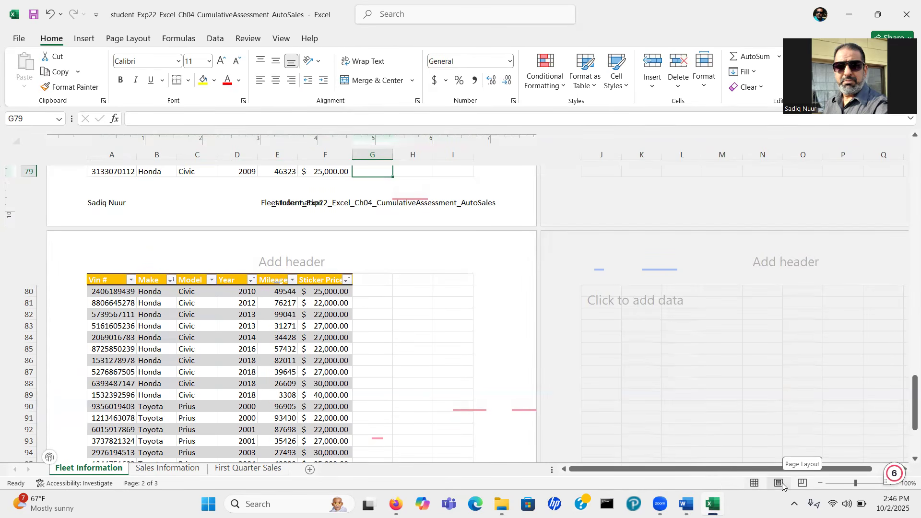
left_click(754, 483)
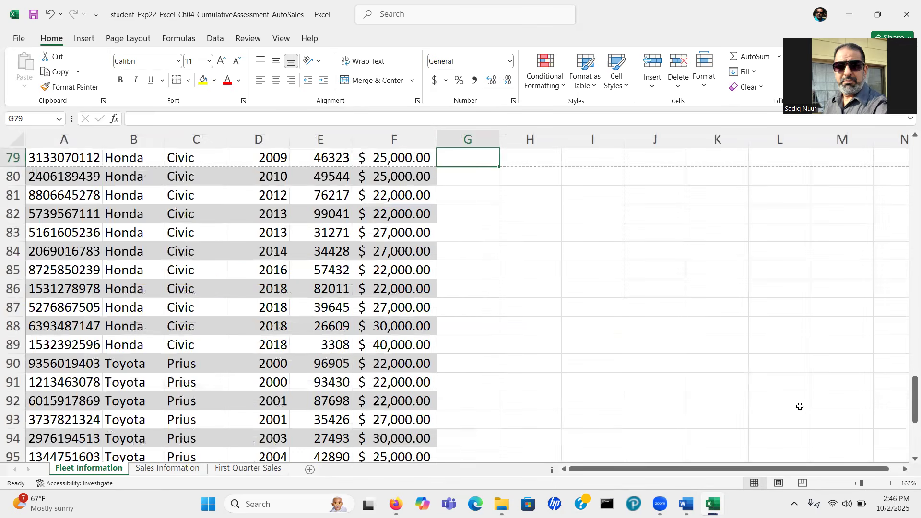
- Freeze the top row of the Fleet Information worksheet
left_click_drag(913, 398, 907, 152)
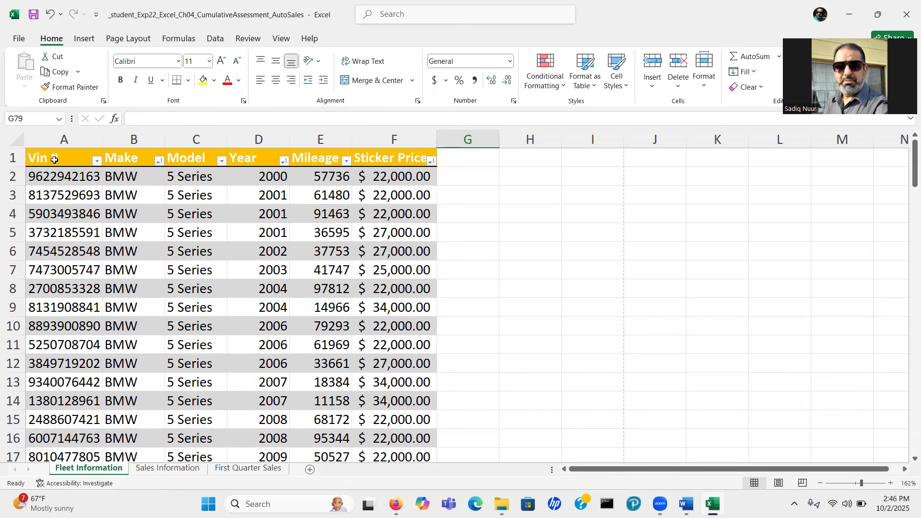
left_click(12, 162)
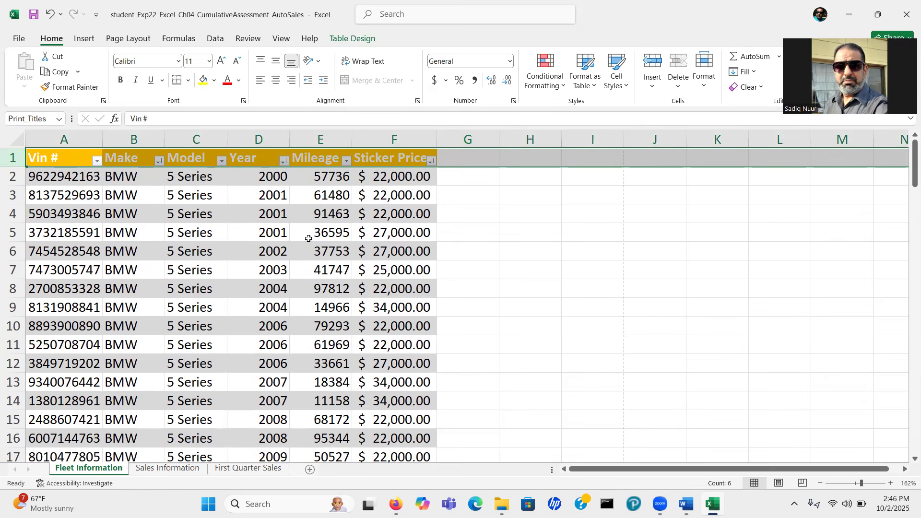
left_click(282, 39)
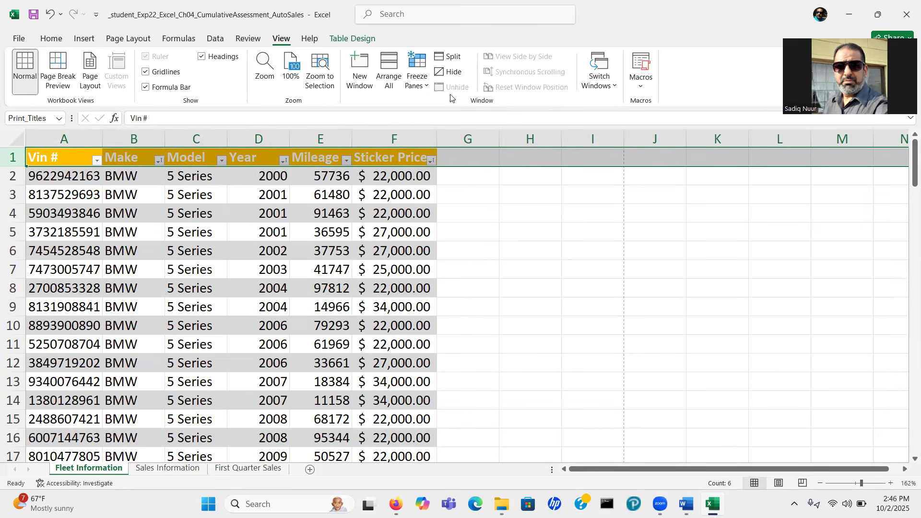
left_click(426, 86)
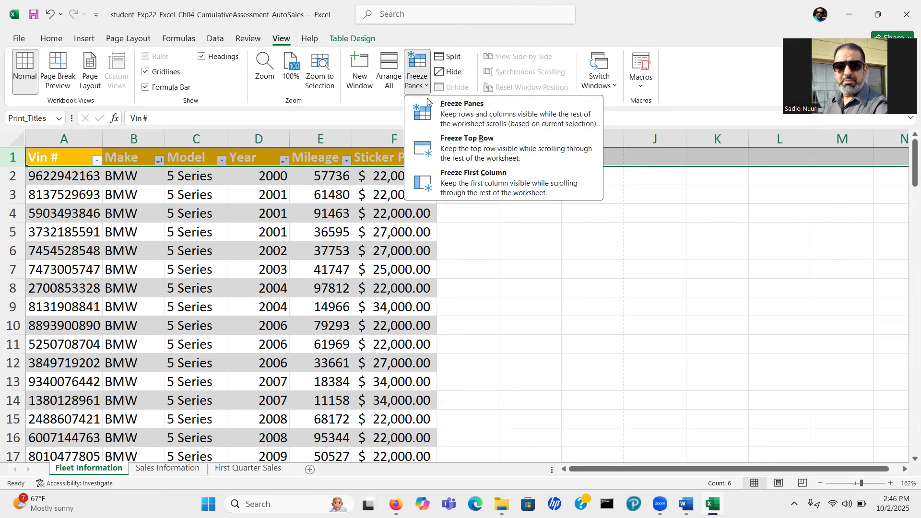
left_click(467, 148)
- Move down and back up the Vin # column of Fleet Information to check the frozen header row
left_click(68, 176)
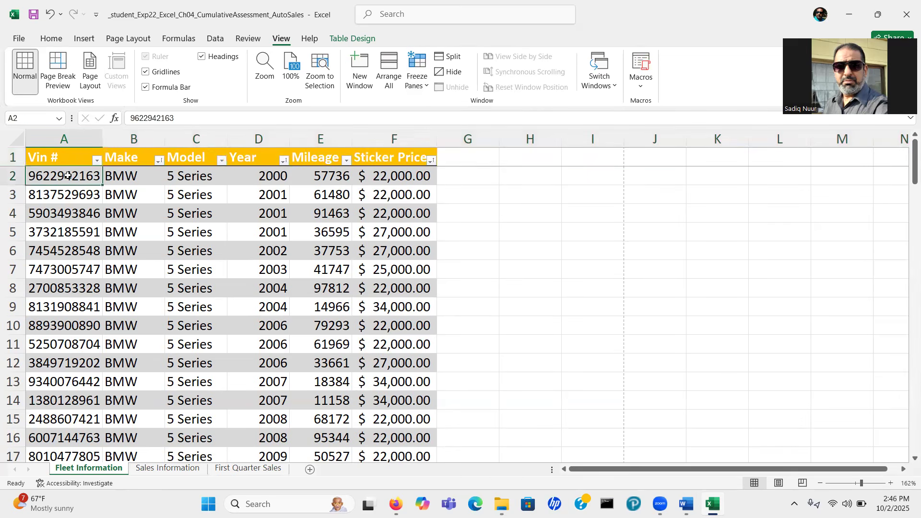
key("Down")
key("Down")
key("Down")
key("Down")
key("Down")
key("Down")
key("Down")
key("Down")
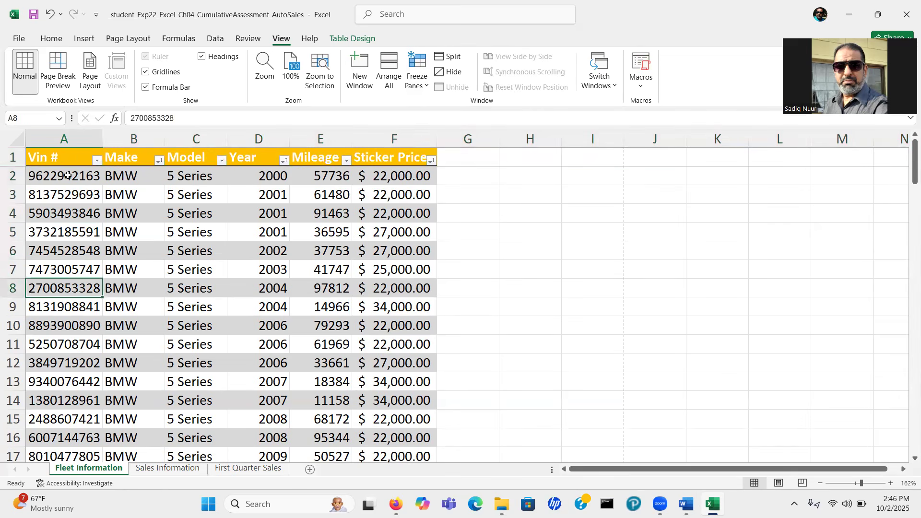
key("Down")
key("Down")
key("Down")
key("Down")
key("Down")
key("Down")
key("Down")
key("Down")
key("Down")
key("Down")
key("Down")
key("Down")
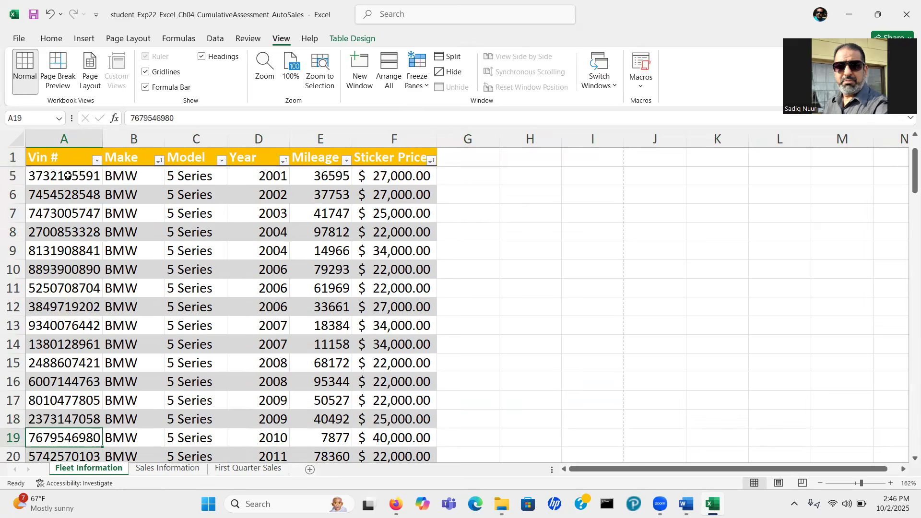
key("Down")
key("Down")
key("Down")
key("Up")
key("Up")
key("Up")
key("Up")
key("Up")
key("Up")
key("Up")
key("Up")
key("Up")
key("Up")
key("Up")
key("Up")
key("Up")
key("Up")
key("Up")
key("Up")
key("Up")
key("Up")
key("Up")
key("Up")
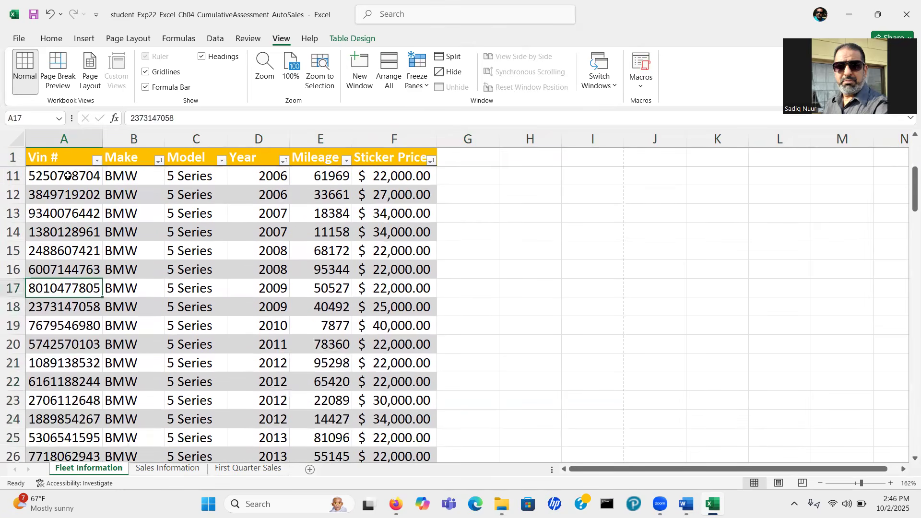
key("Down")
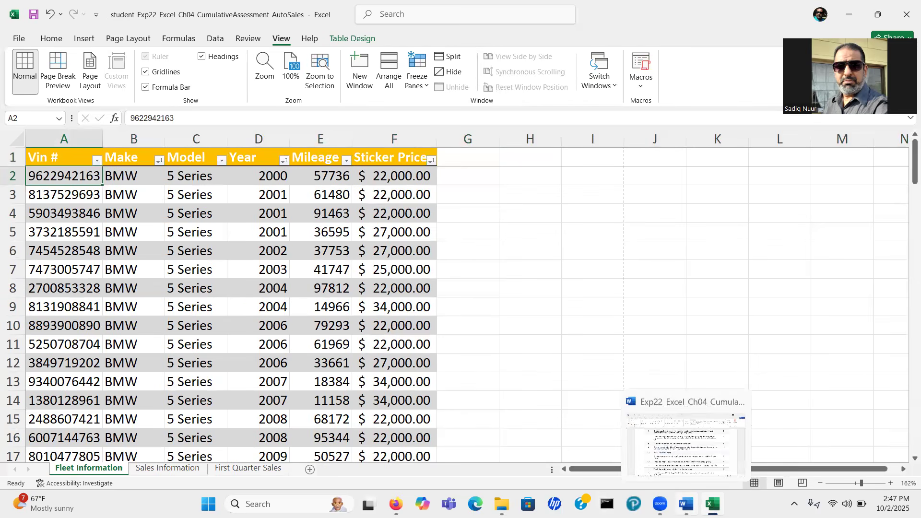
- Switch to Word, read the instructions for the Sales Information worksheet, and return to the Excel workbook
left_click(686, 504)
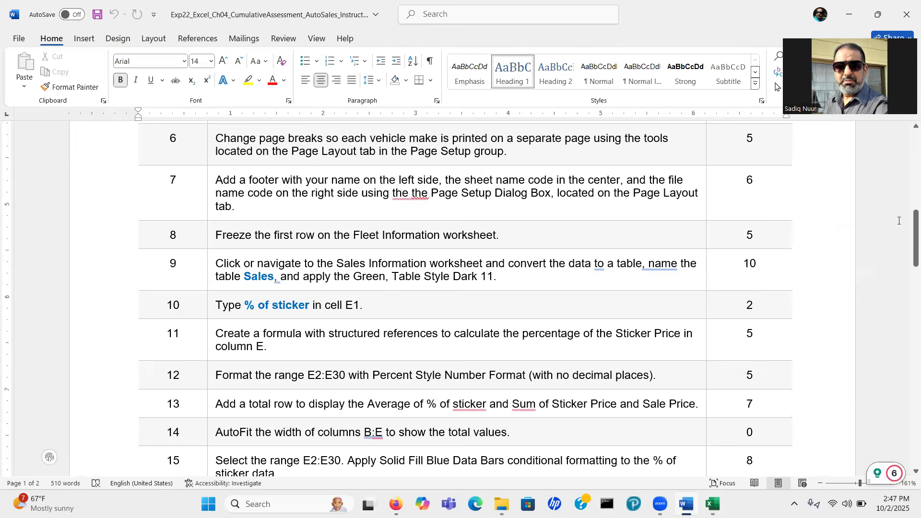
left_click_drag(907, 241, 906, 262)
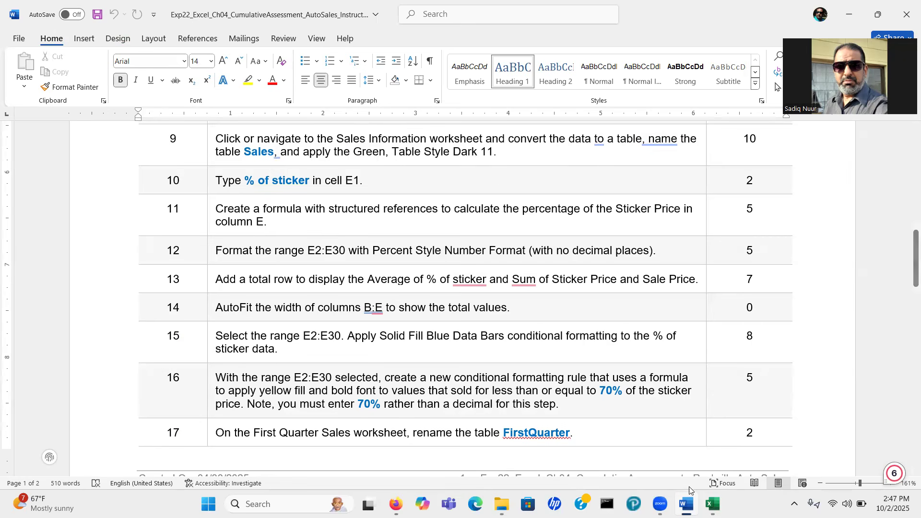
left_click(713, 504)
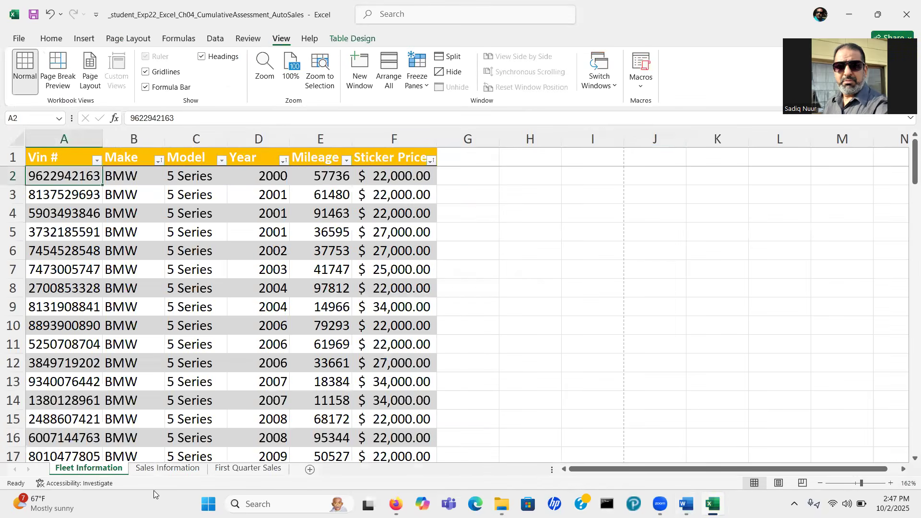
- Convert A1:D30 of the Sales Information worksheet to a table with headers in Green, Table Style Dark 11, and name it Sales
left_click(163, 468)
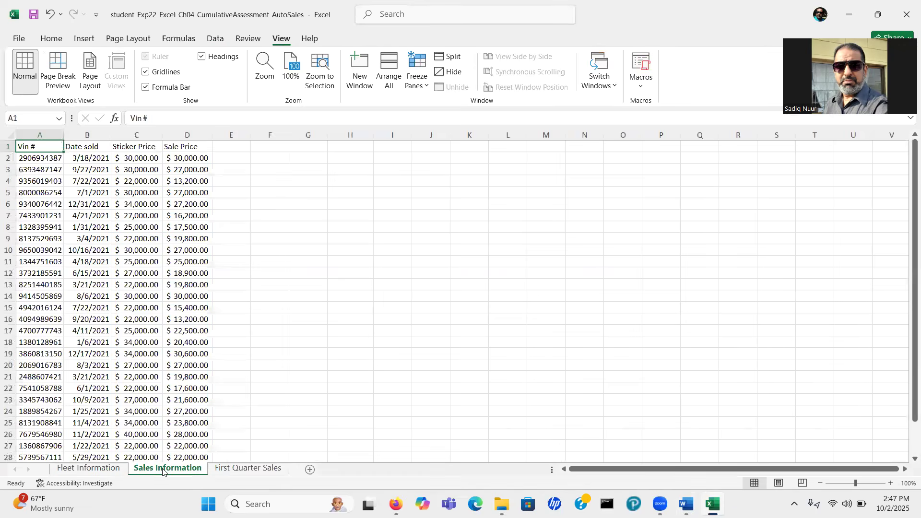
left_click_drag(859, 482, 862, 485)
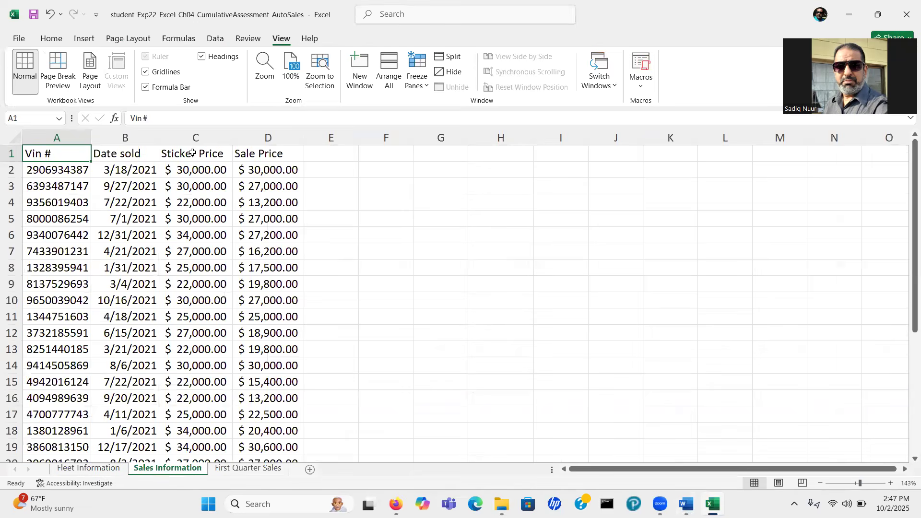
left_click(56, 43)
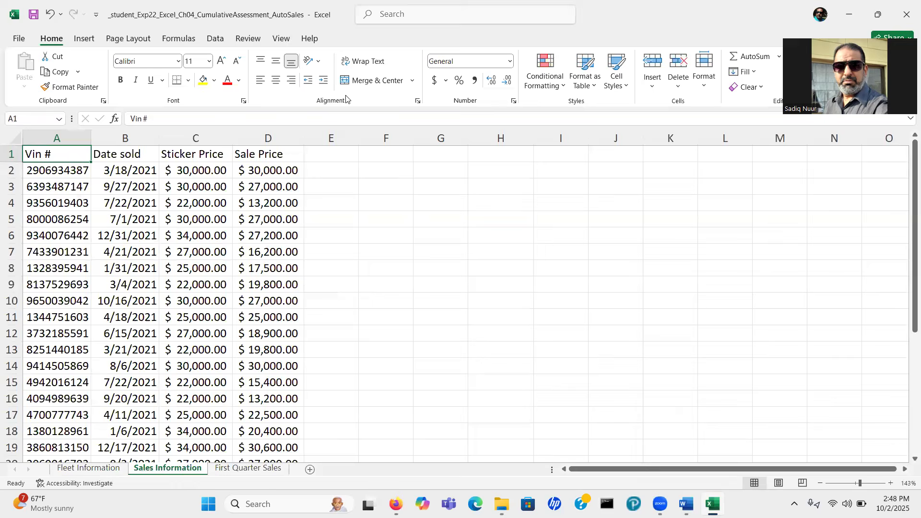
key("ctrl")
key("ctrl")
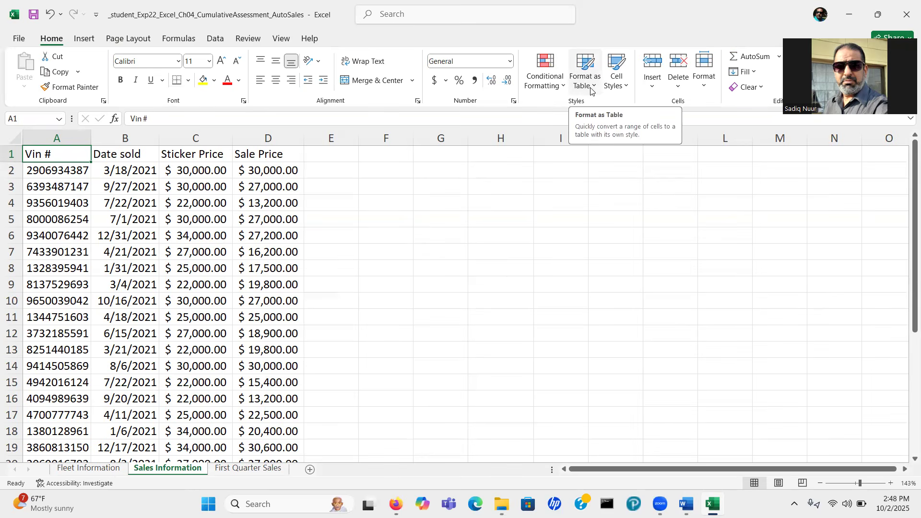
left_click(594, 89)
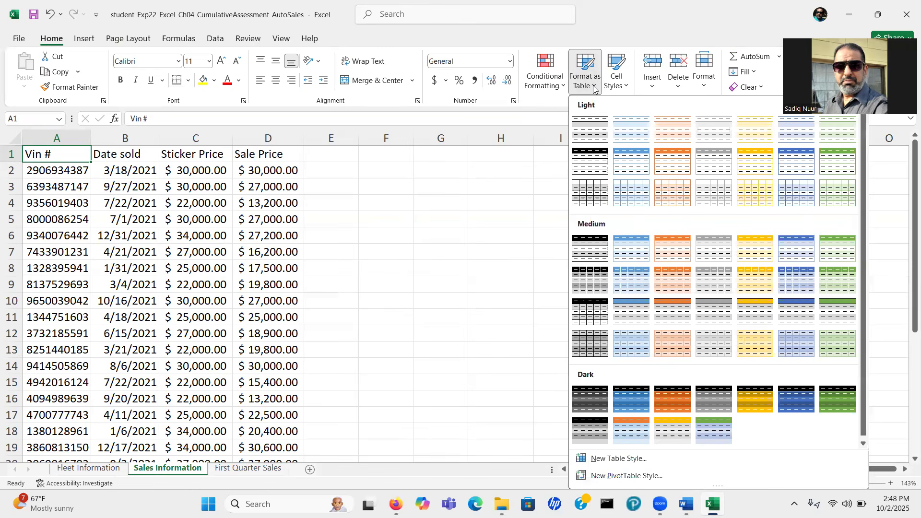
left_click(711, 434)
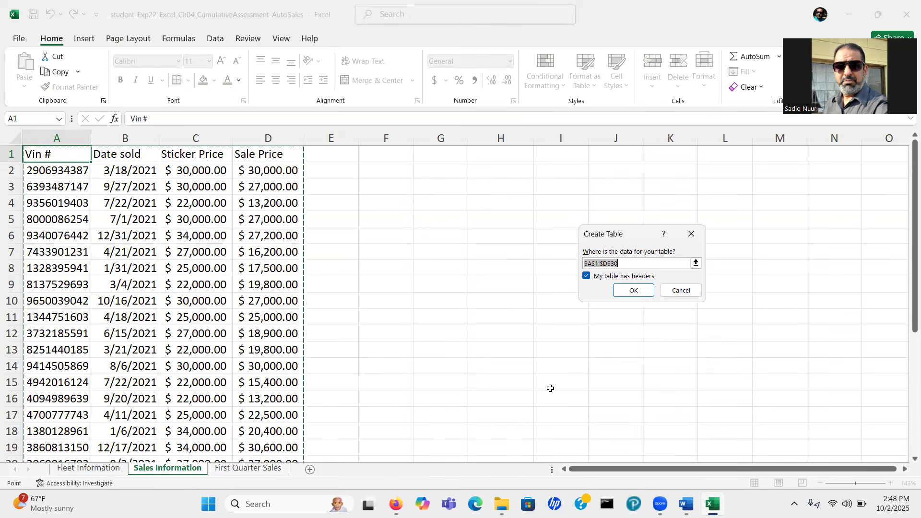
left_click(636, 290)
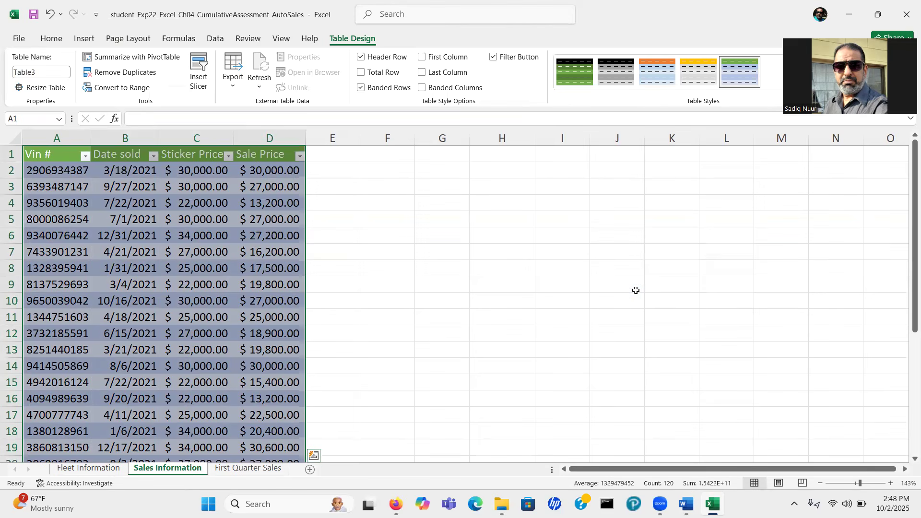
left_click(44, 72)
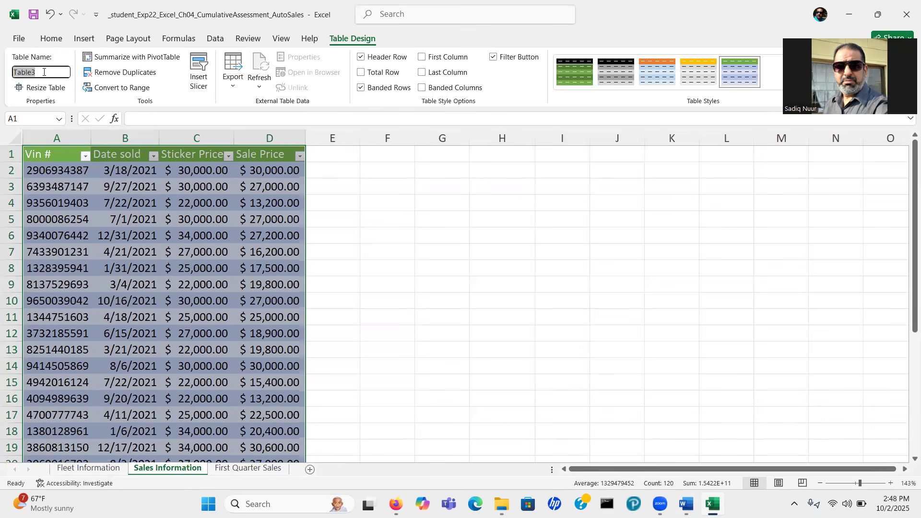
type("Sales")
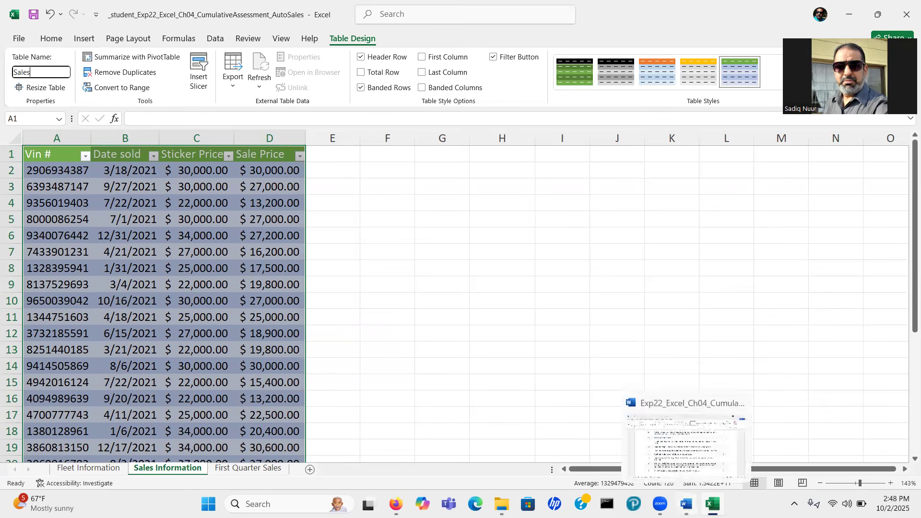
- Consult the column heading instruction in Word, and enter "% of Sticker" in cell E1 of Sales Information
left_click(687, 504)
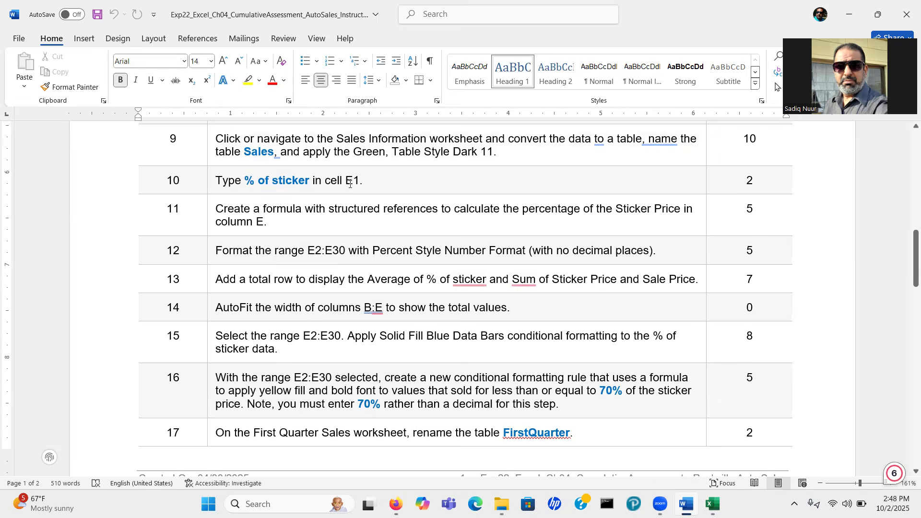
mouse_move(713, 504)
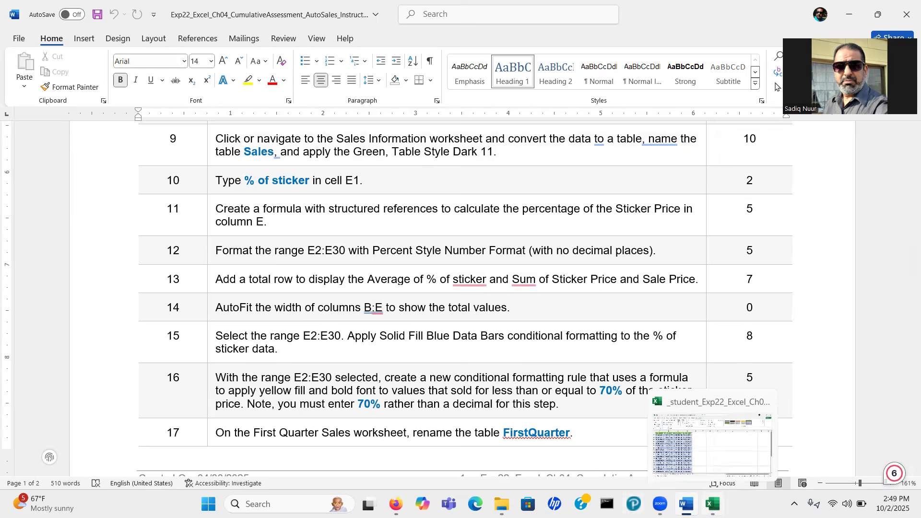
left_click(712, 441)
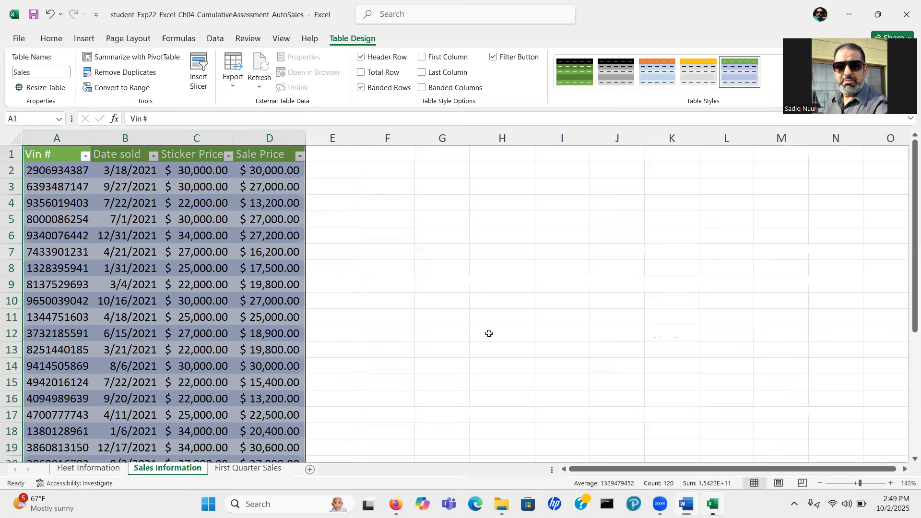
left_click(341, 157)
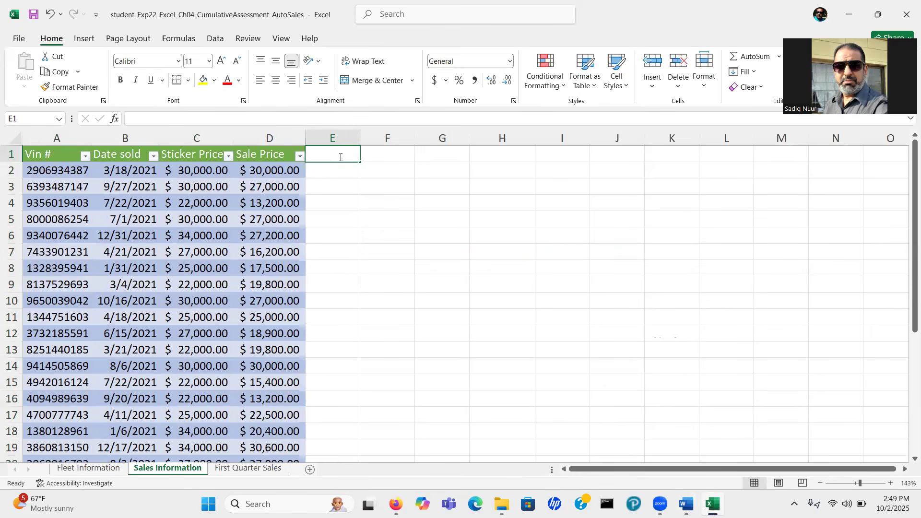
type("%")
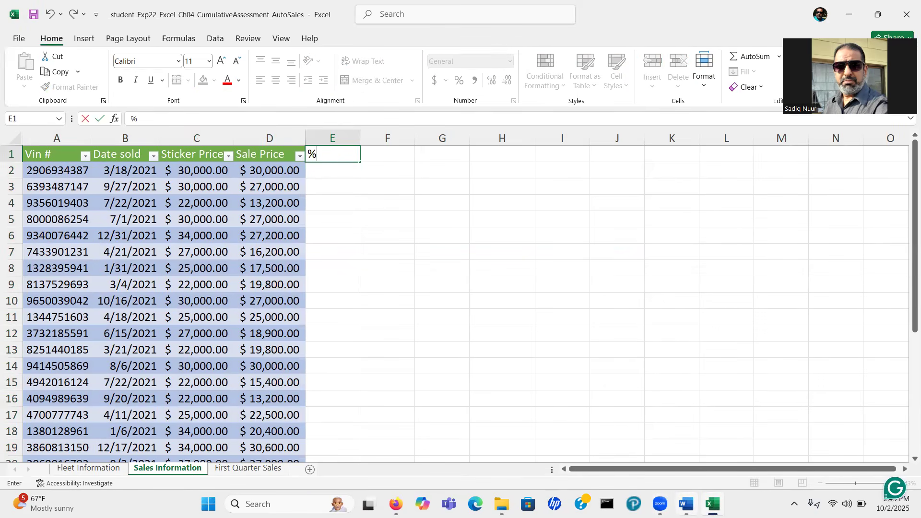
left_click(686, 504)
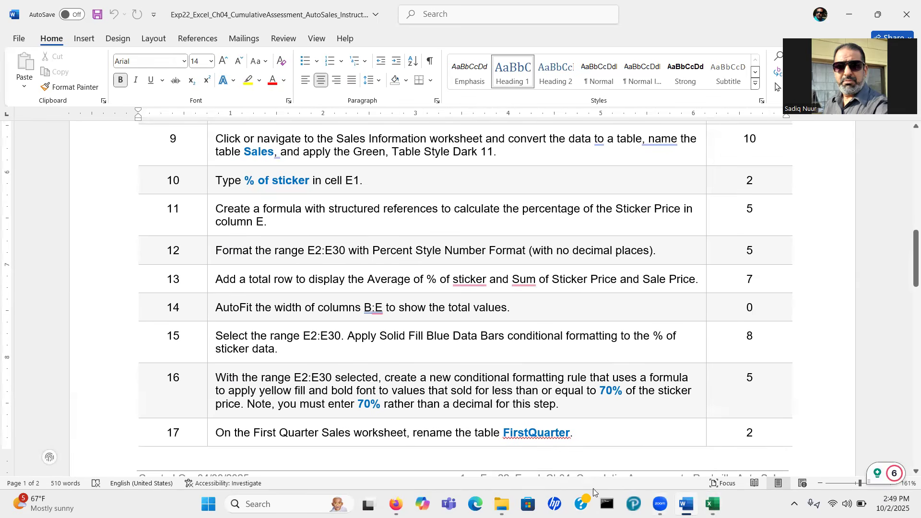
left_click(713, 504)
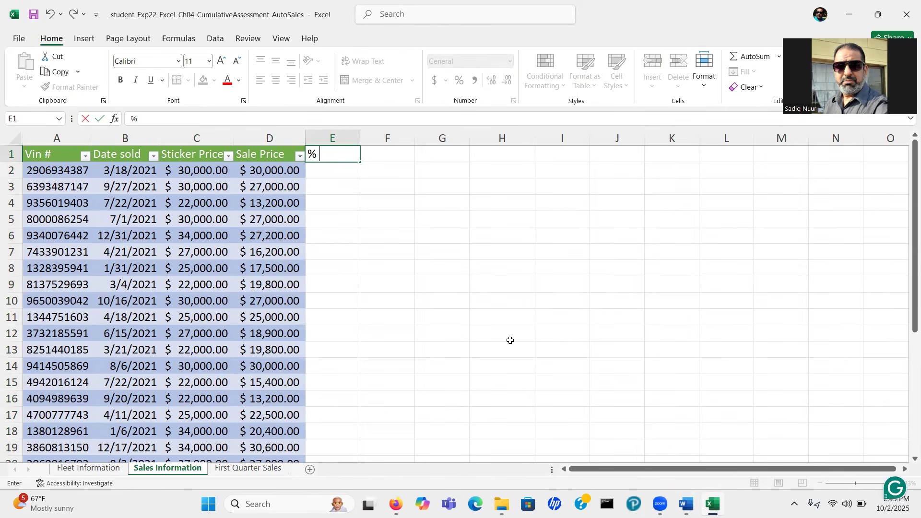
type("of Sticket")
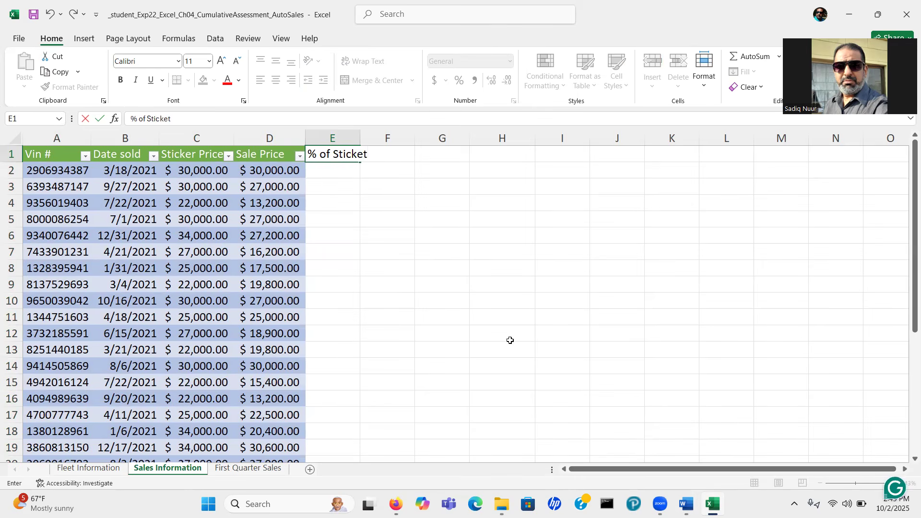
key("BackSpace")
type("r")
key("Return")
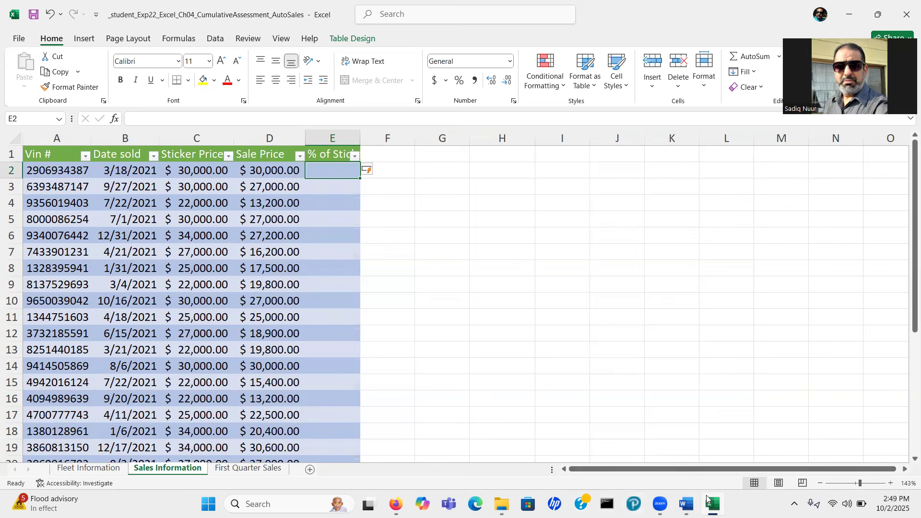
- Switch to Word, read the instruction about the structured-reference formula for column E, and return to the Excel workbook
left_click(687, 504)
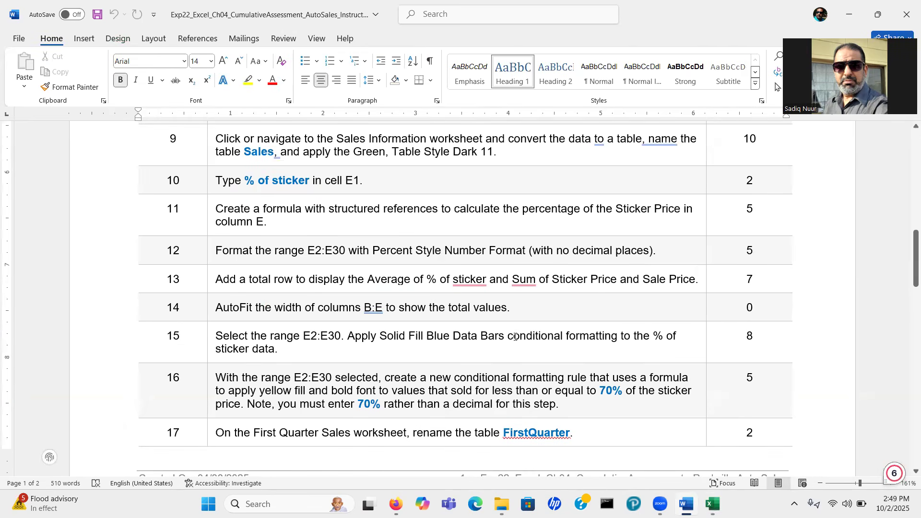
left_click(713, 504)
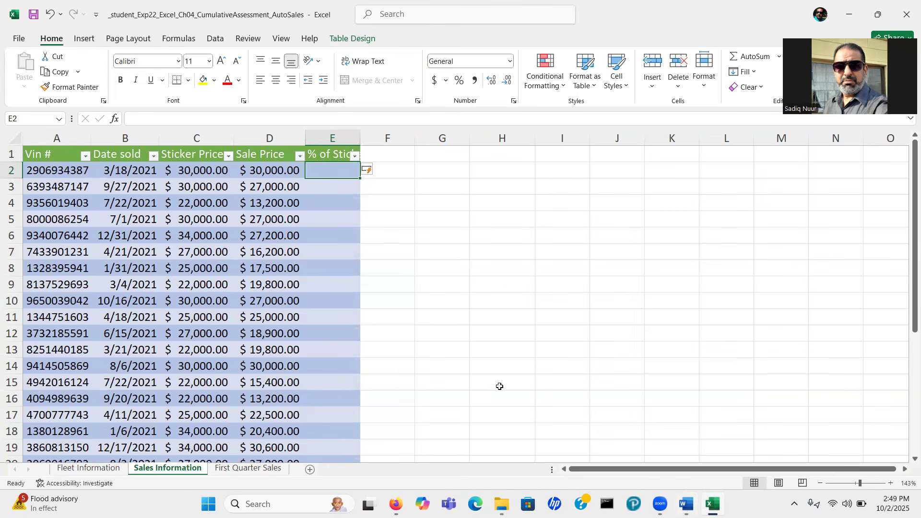
left_click(686, 441)
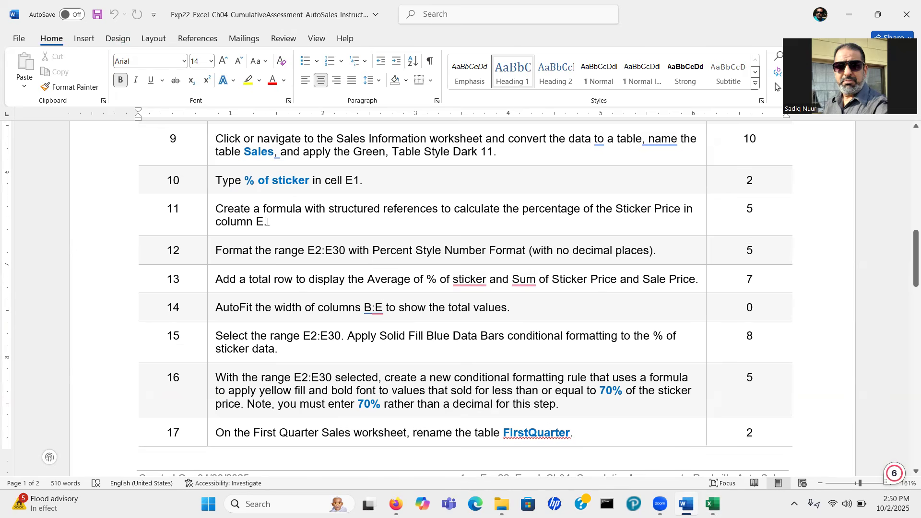
left_click(713, 503)
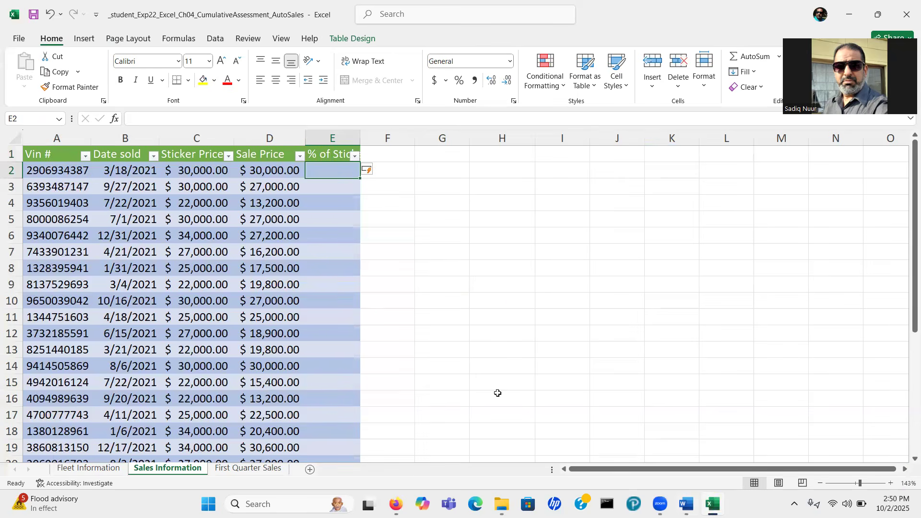
- Fill the % of Sticker column from cell E2 with the structured-reference formula =[@[Sale Price]]/[@[Sticker Price]]
type("=")
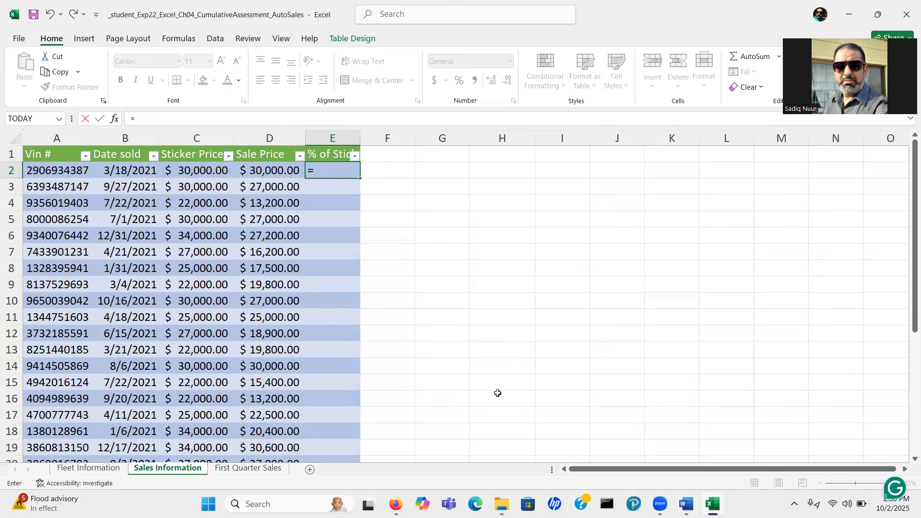
type("[")
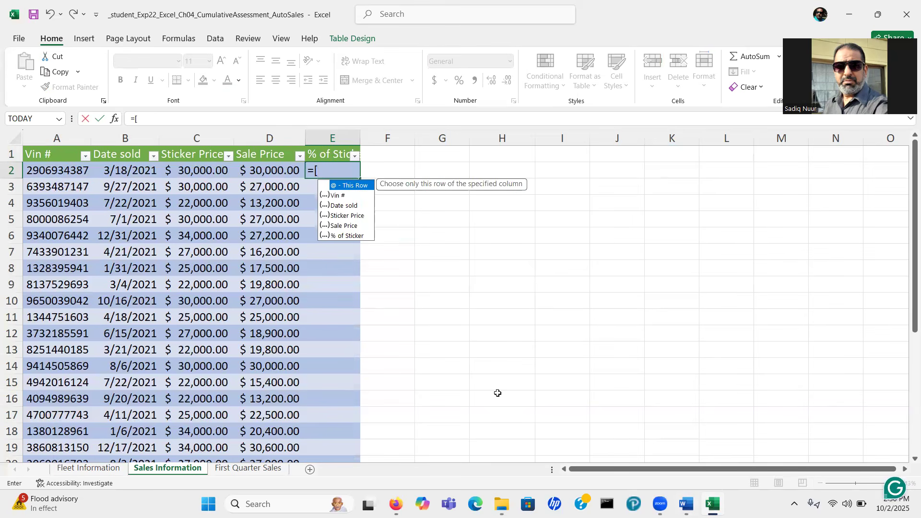
left_click(267, 173)
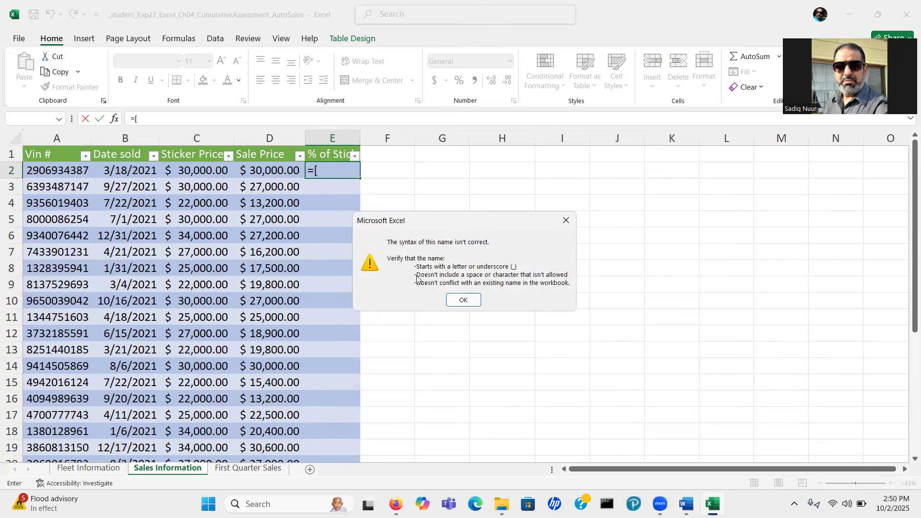
left_click(462, 297)
left_click(287, 171)
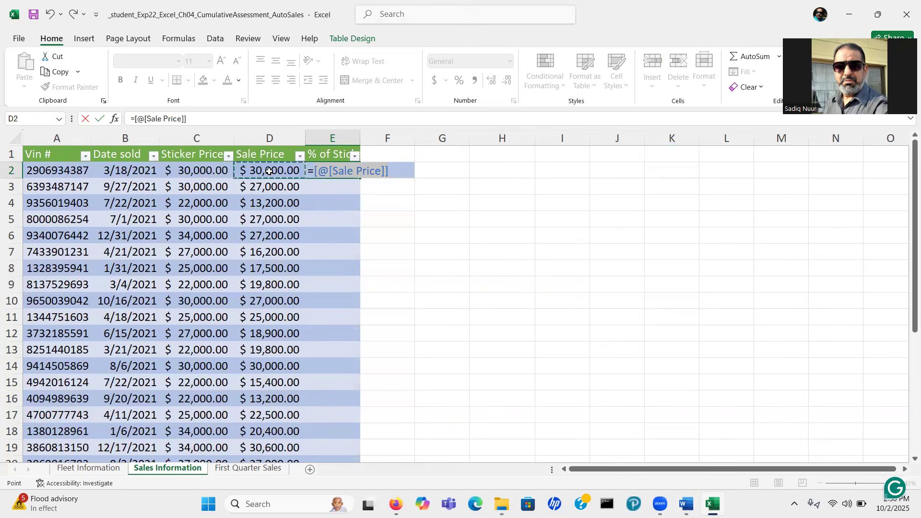
type("/")
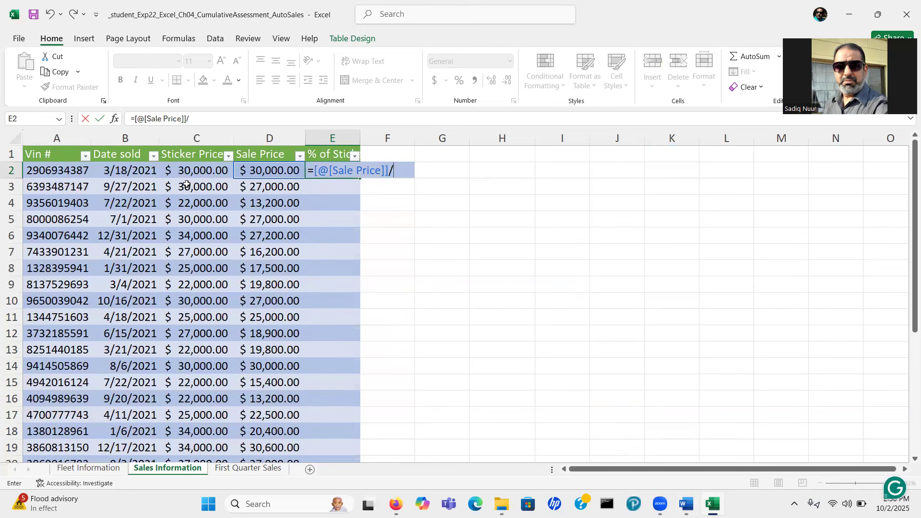
left_click(191, 174)
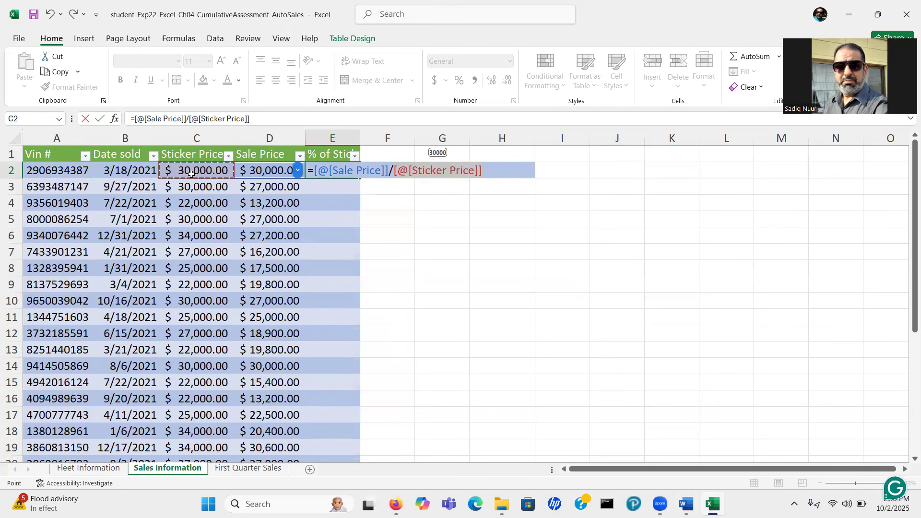
key("Return")
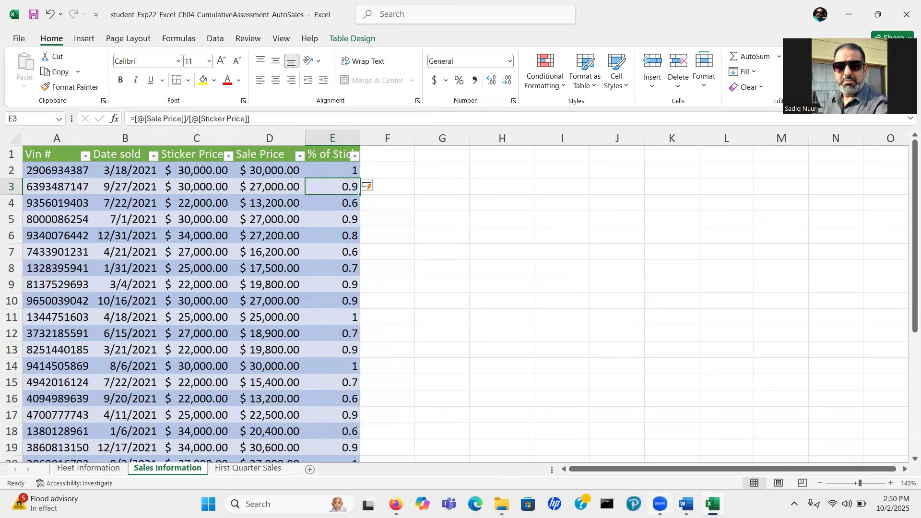
- Consult the number format instruction in Word, and format E2:E30 of Sales Information with Percent Style and no decimal places
left_click(686, 504)
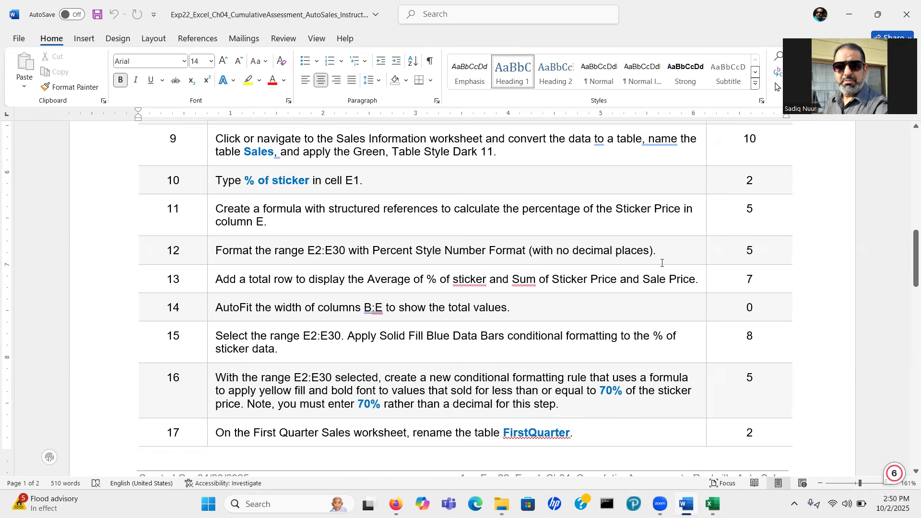
left_click(714, 504)
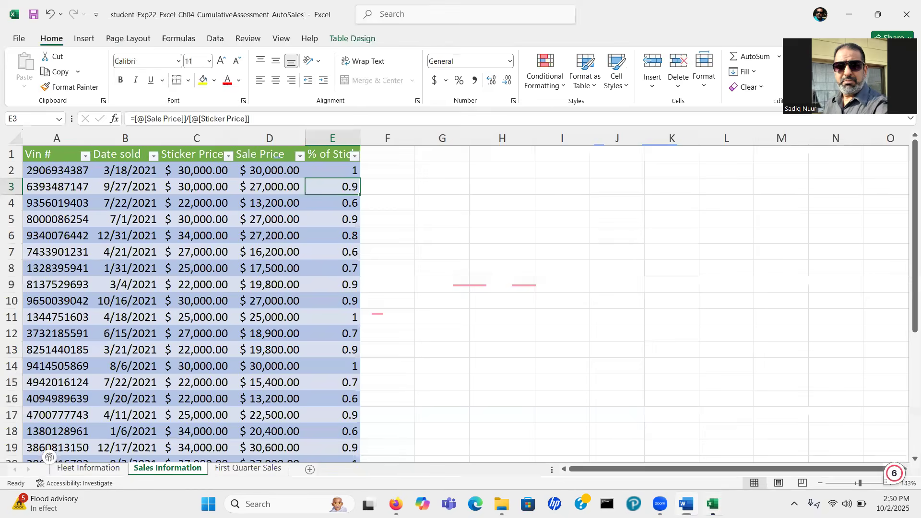
left_click(335, 167)
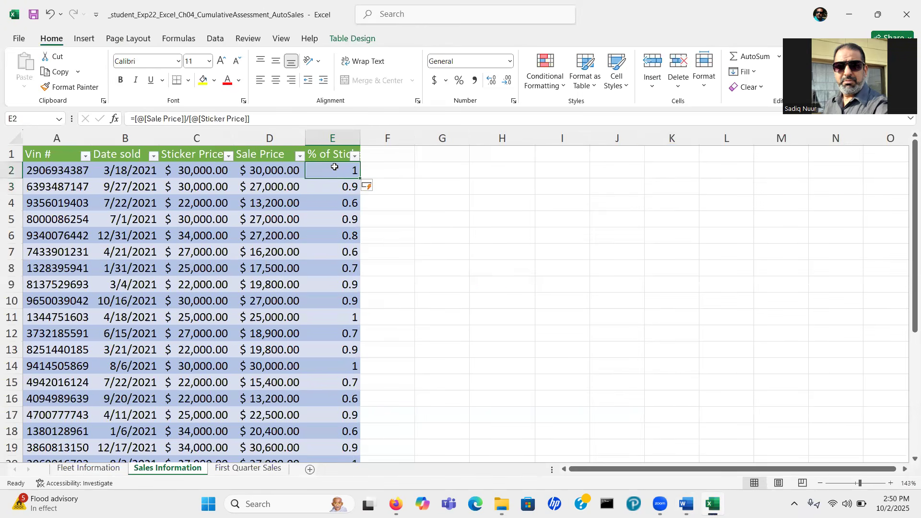
left_click_drag(334, 173, 336, 443)
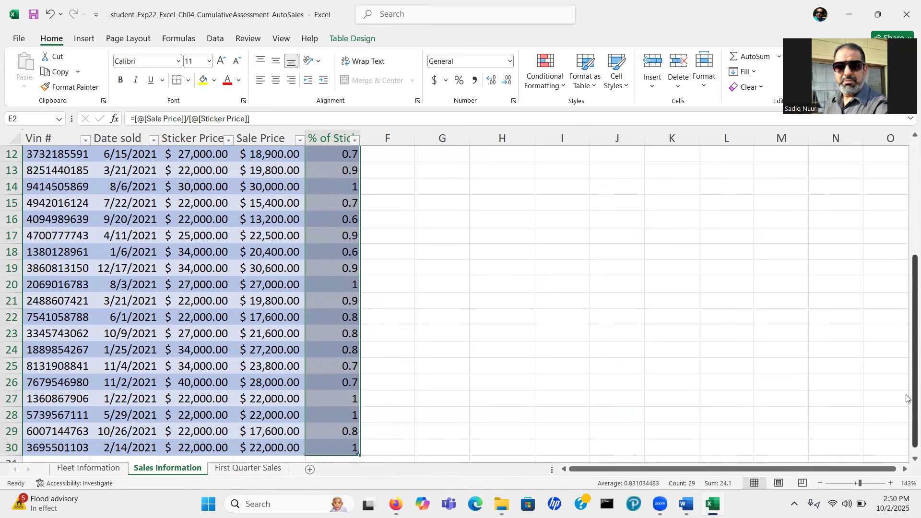
left_click_drag(906, 396, 906, 269)
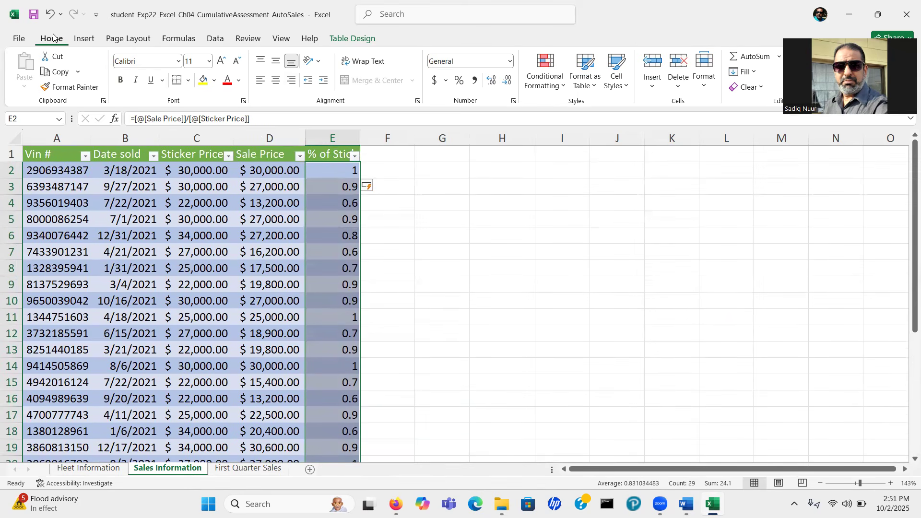
key("ctrl")
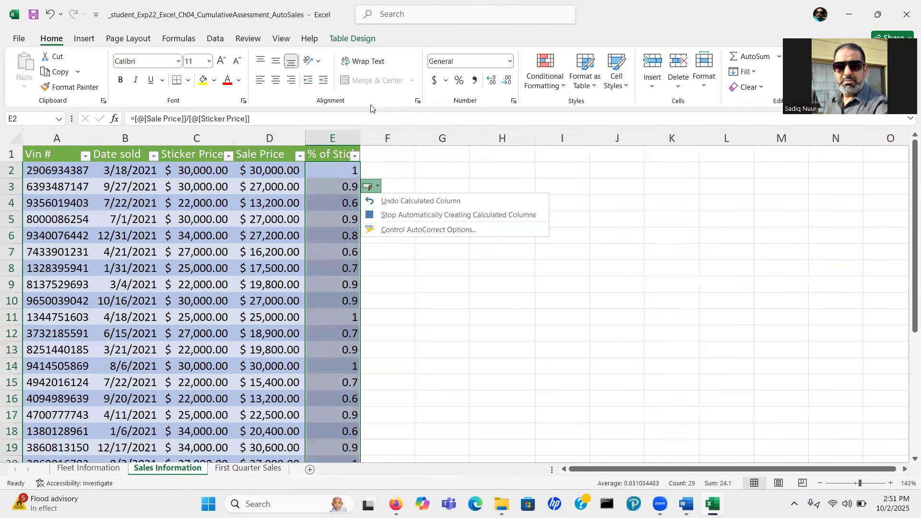
key("ctrl")
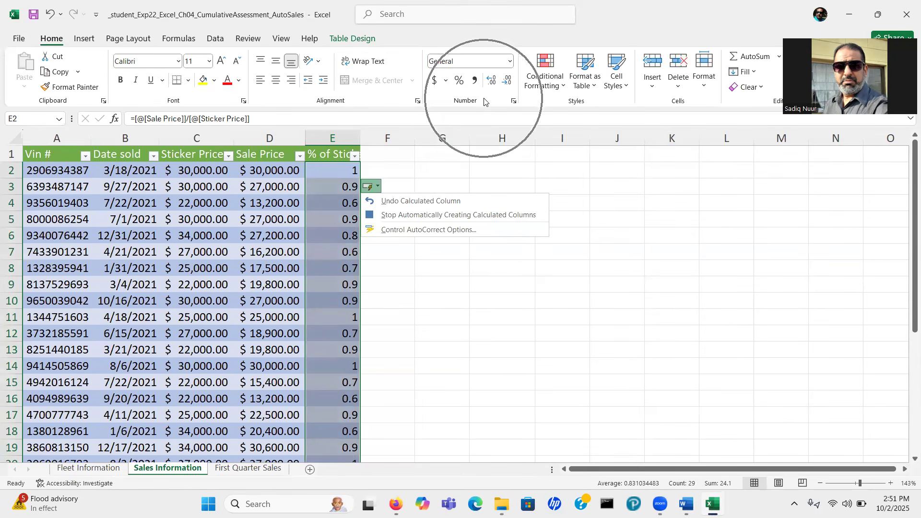
key("ctrl")
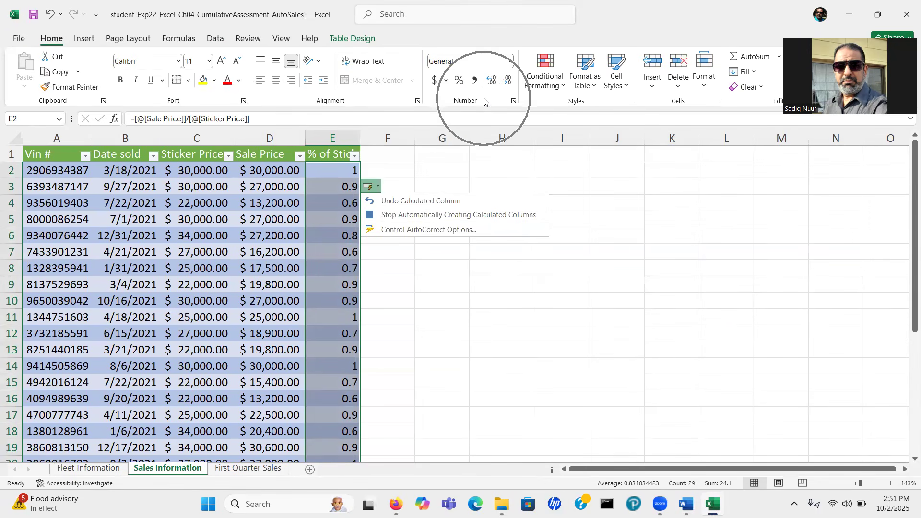
left_click(459, 81)
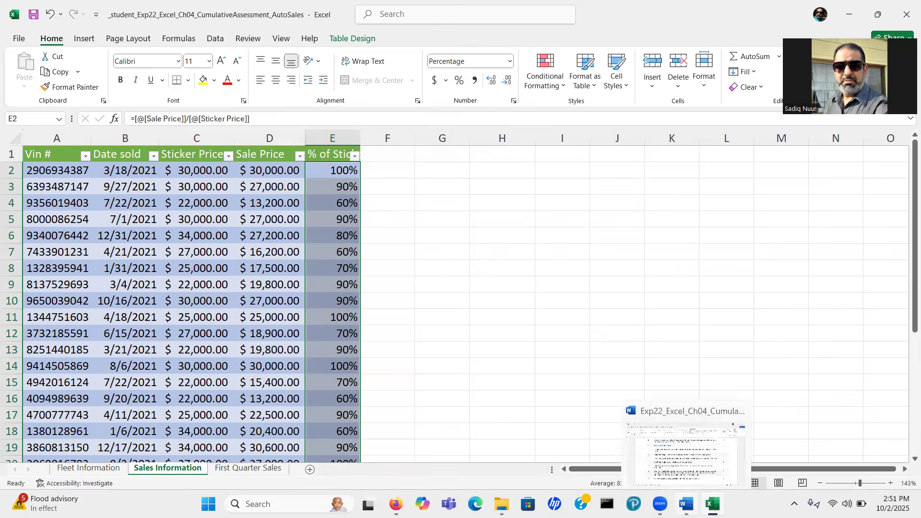
- Consult the total row instruction in Word, and add a total row to the Sales table in Excel
left_click(686, 504)
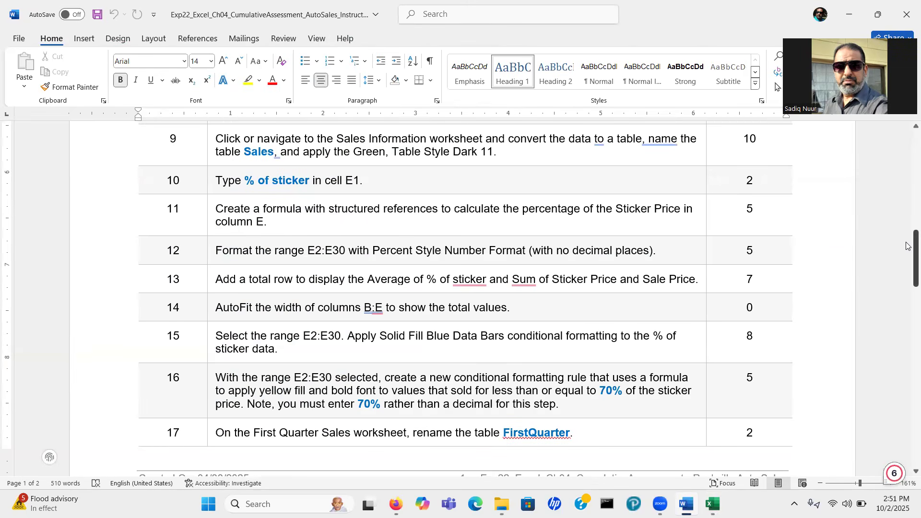
left_click_drag(909, 242, 908, 265)
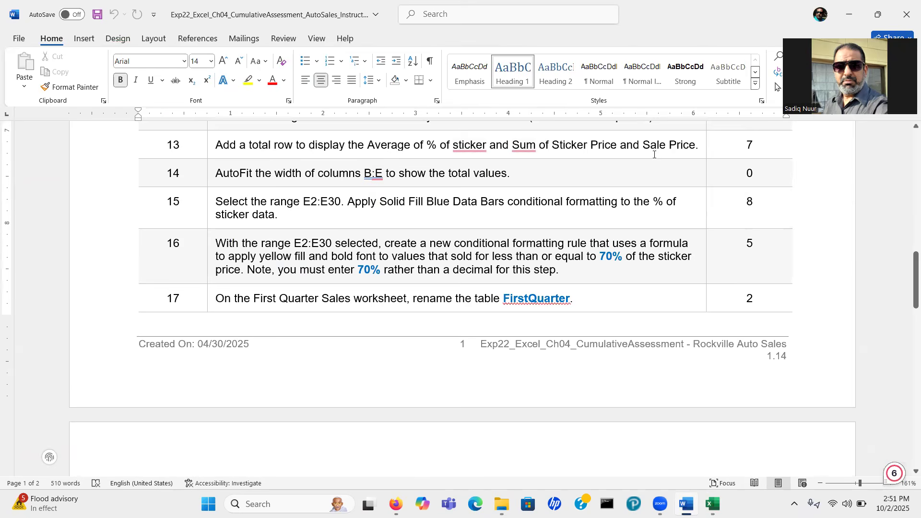
left_click(714, 503)
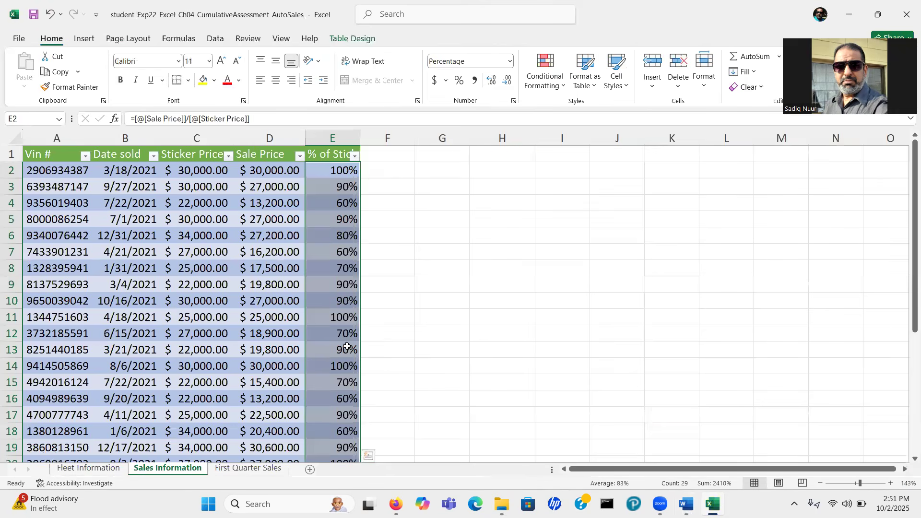
left_click(260, 303)
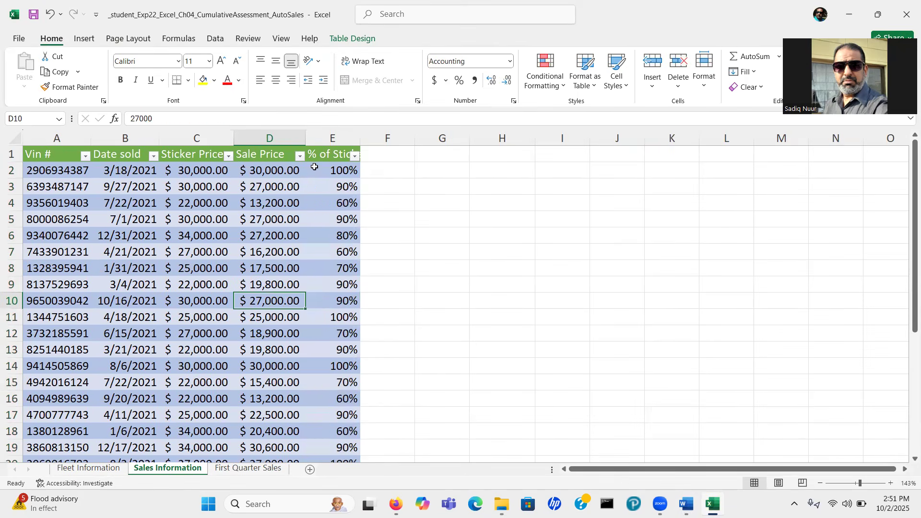
left_click(348, 39)
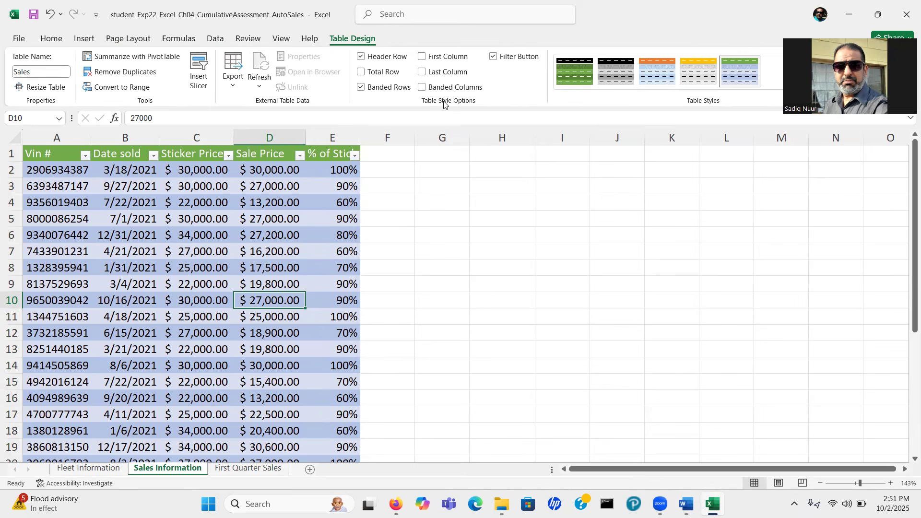
key("ctrl")
key("ctrl")
key("ctrl")
key("ctrl")
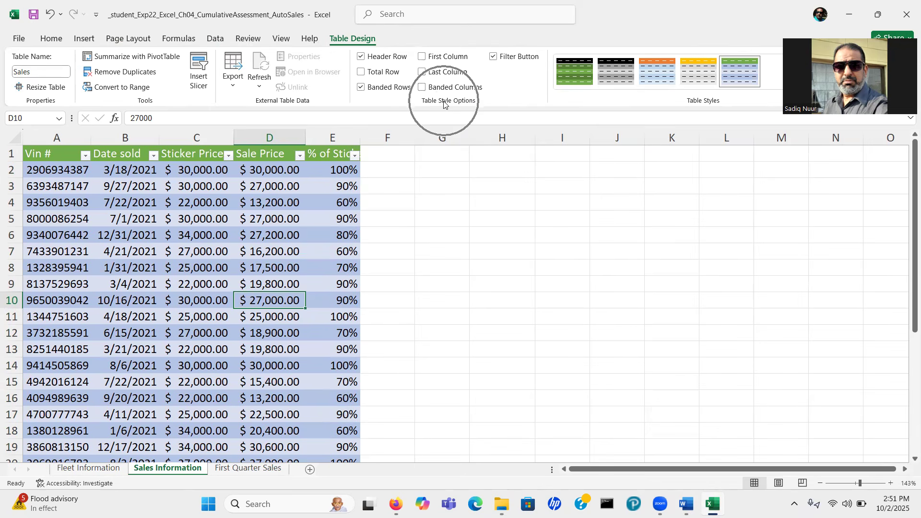
left_click(361, 72)
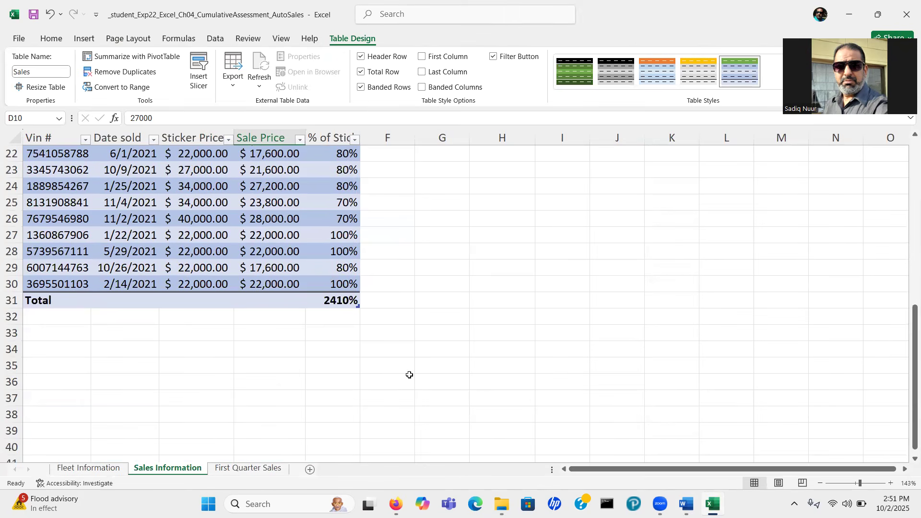
- Set the total row function for the % of Sticker column, in cell E31, to Average
left_click_drag(907, 371, 907, 194)
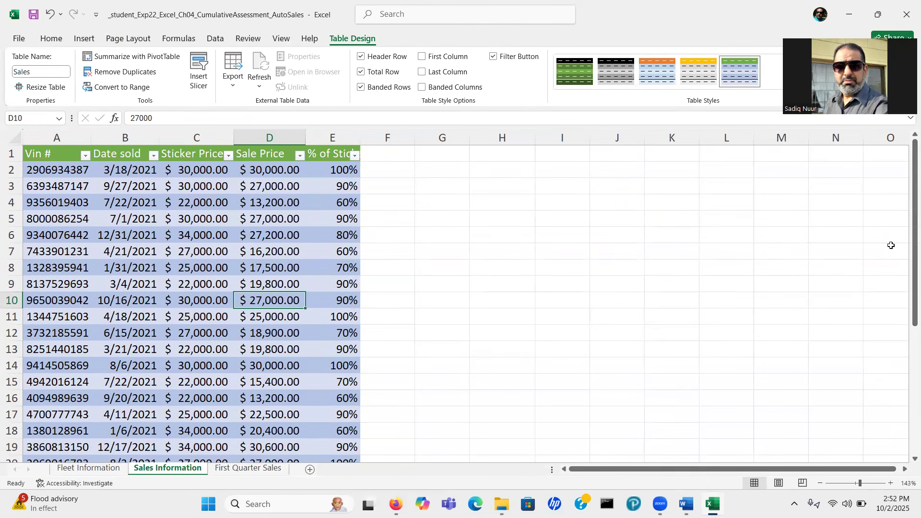
left_click_drag(907, 267, 900, 429)
left_click(332, 438)
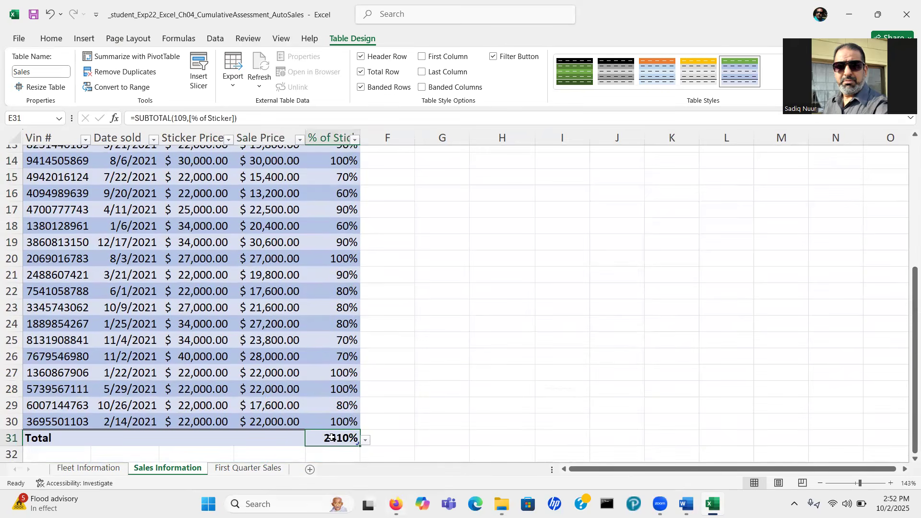
left_click(366, 442)
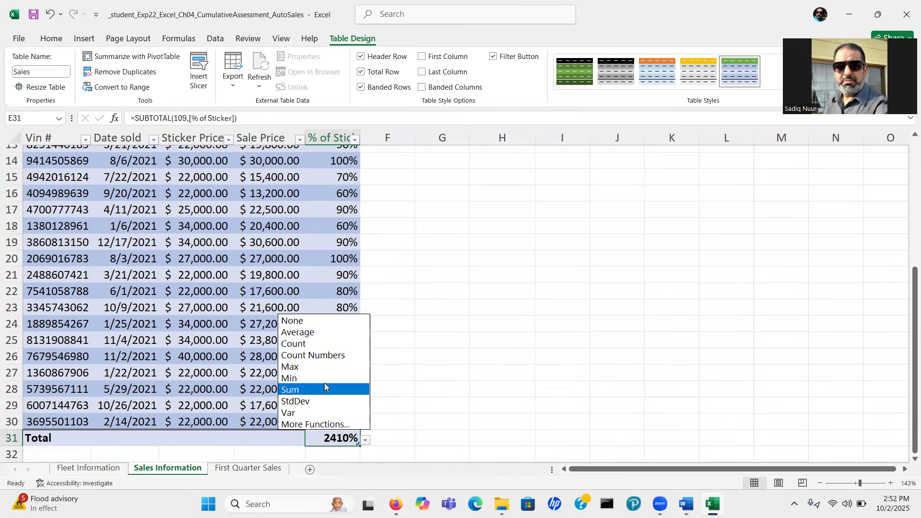
left_click(318, 338)
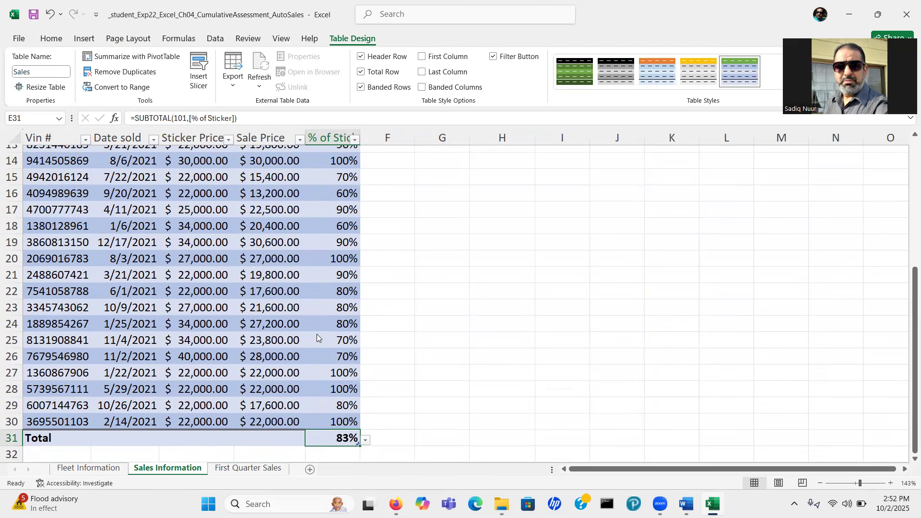
- Set the total row function to Sum for the Sale Price and Sticker Price columns, in cells D31 and C31
left_click(260, 442)
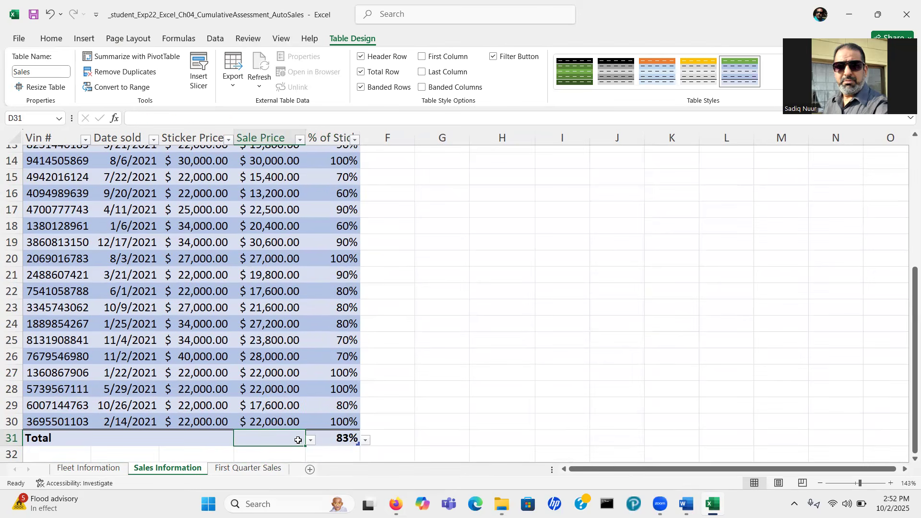
left_click(311, 441)
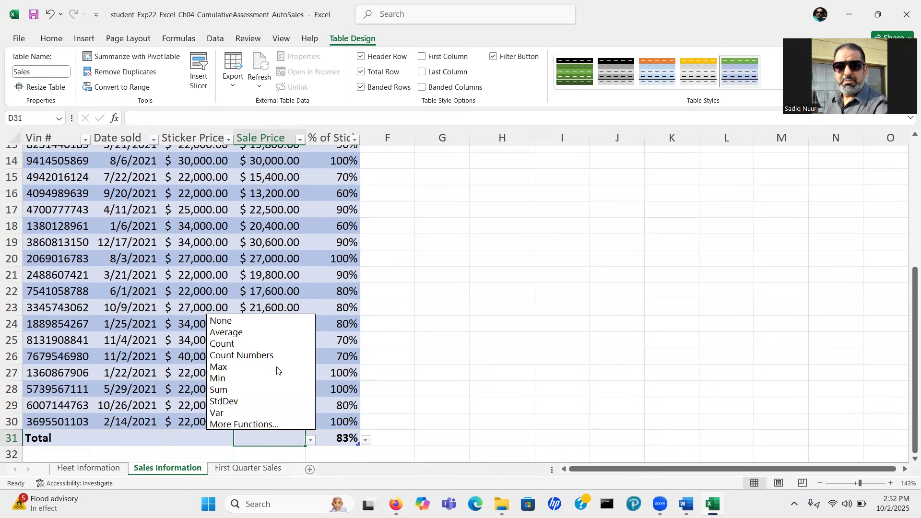
left_click(261, 393)
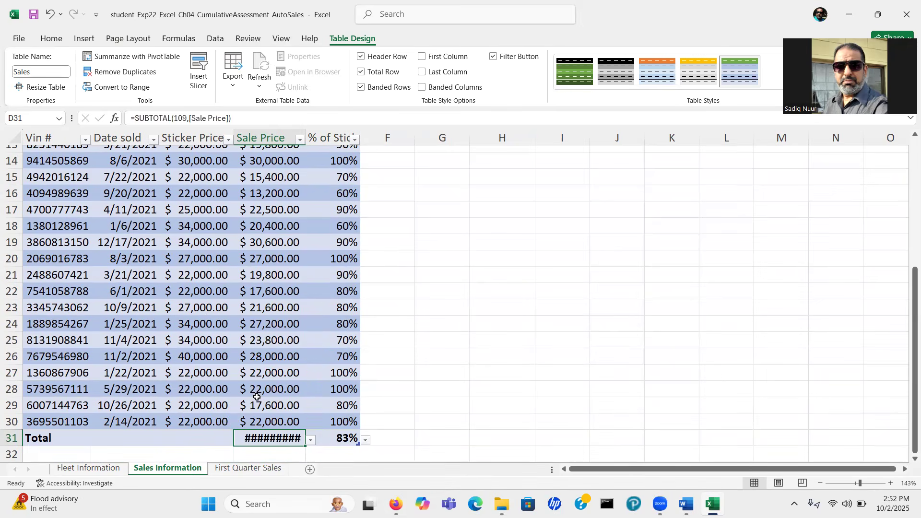
left_click(211, 440)
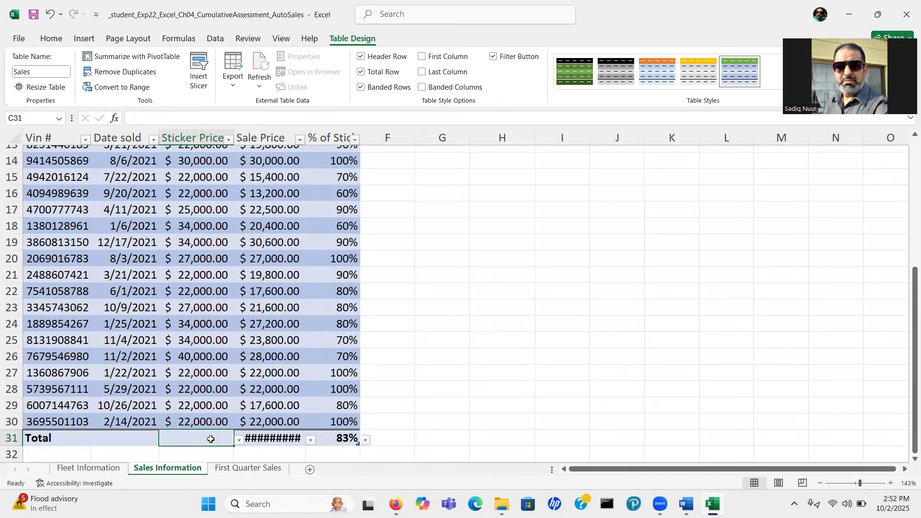
left_click(239, 440)
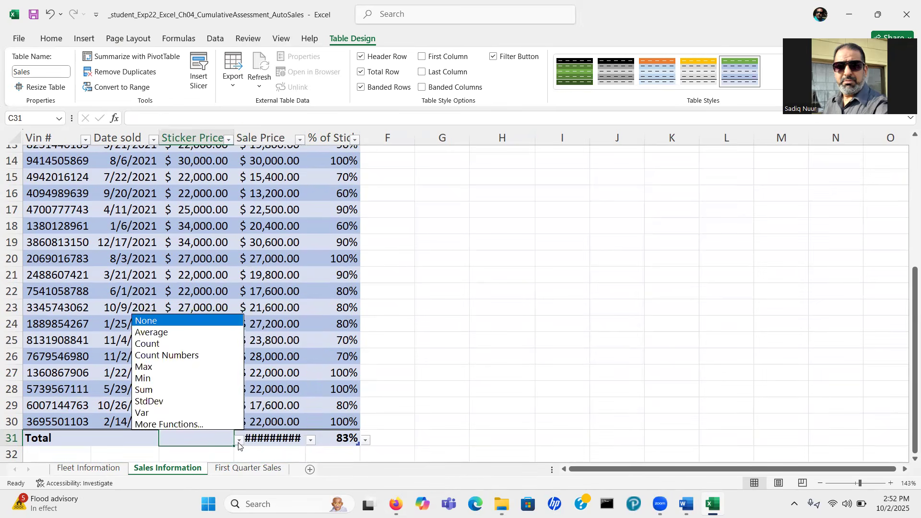
left_click(200, 390)
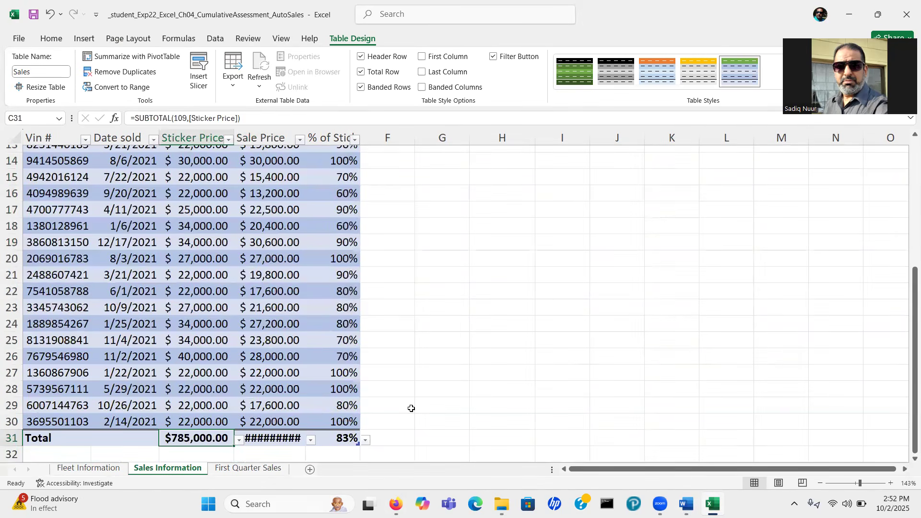
- Consult the column width instruction in Word, and AutoFit the width of columns B:E on Sales Information in Excel
left_click_drag(907, 326, 909, 187)
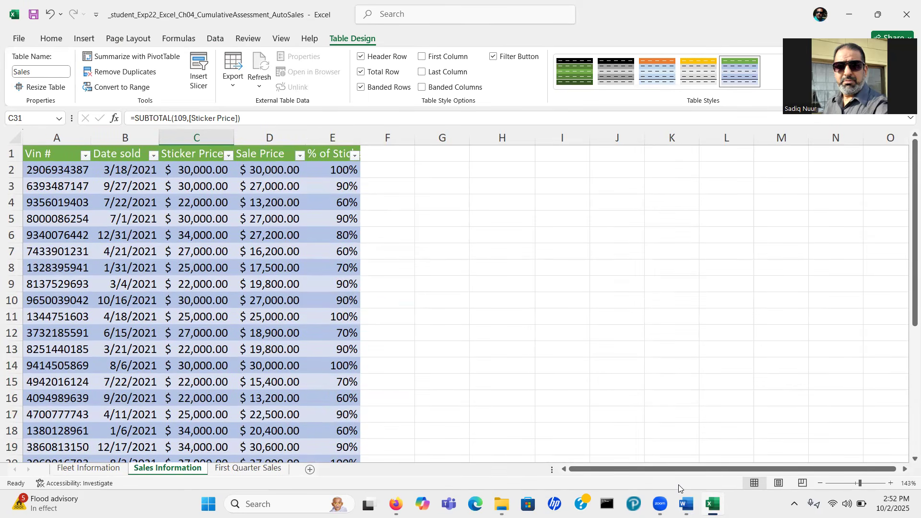
left_click(687, 503)
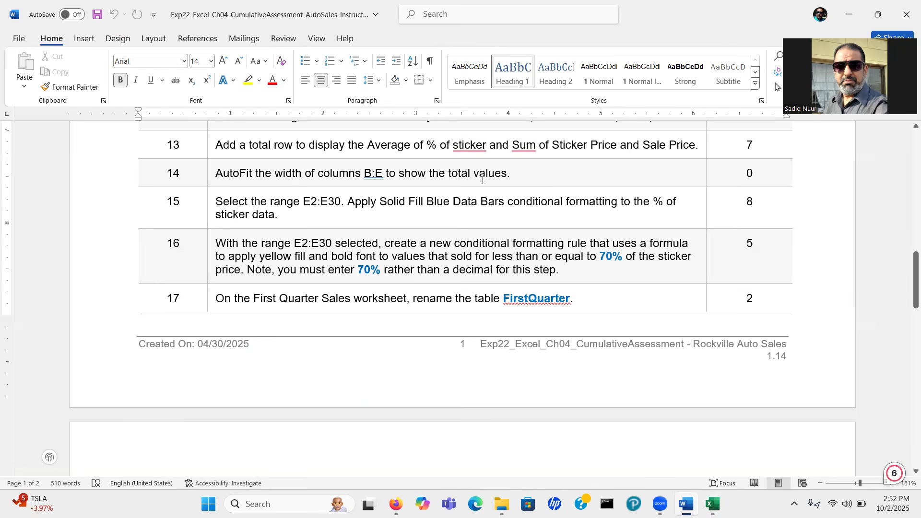
left_click(713, 503)
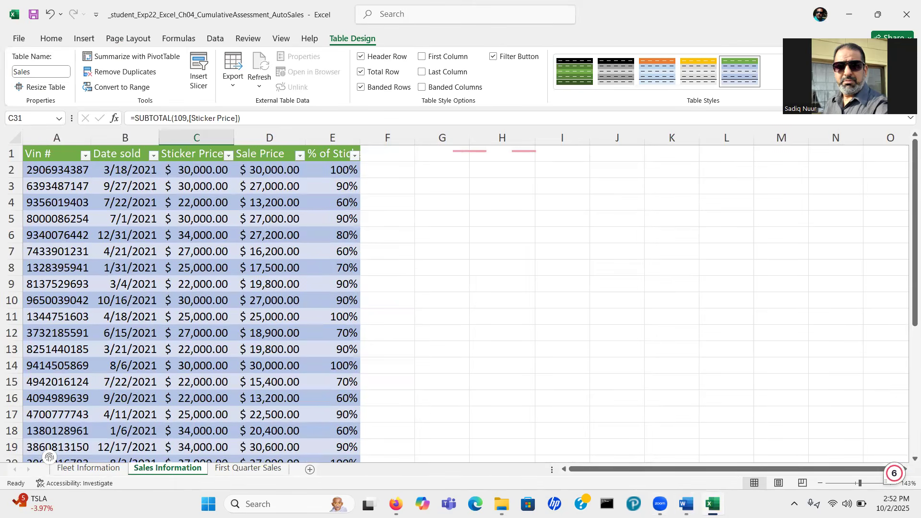
left_click(686, 504)
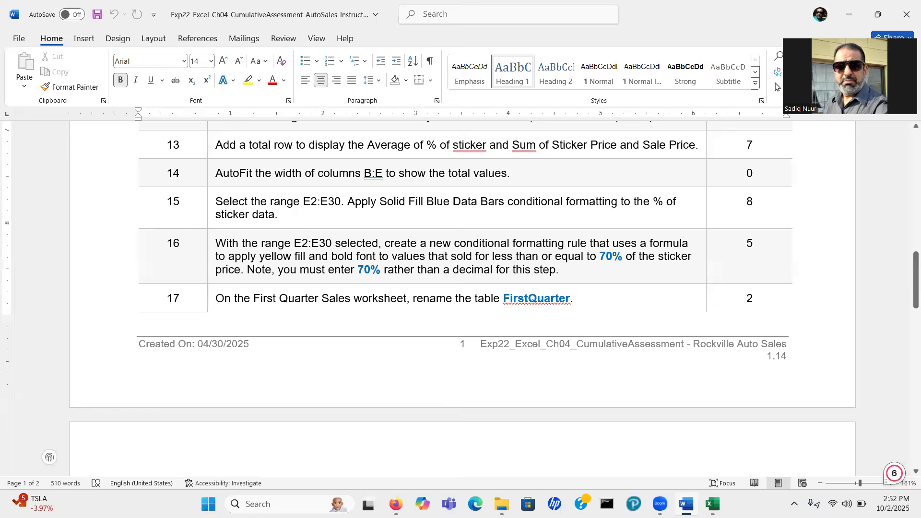
left_click(713, 504)
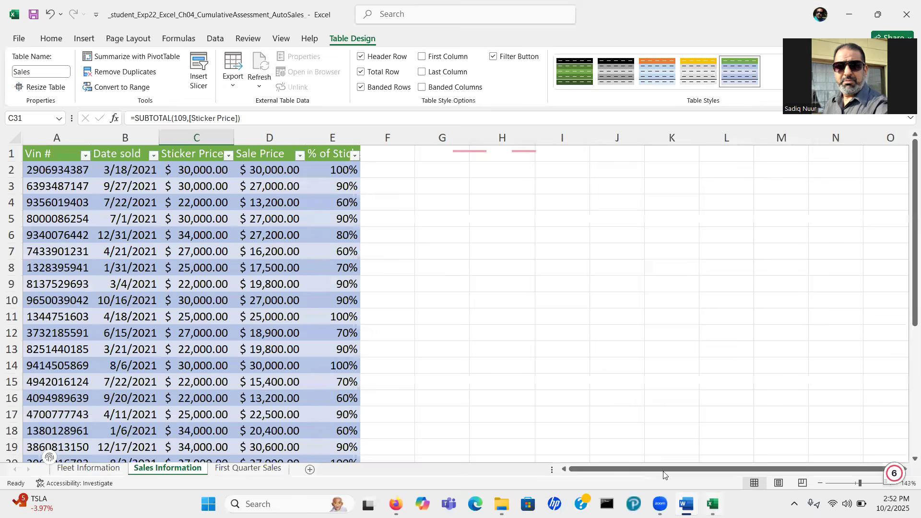
left_click(125, 137)
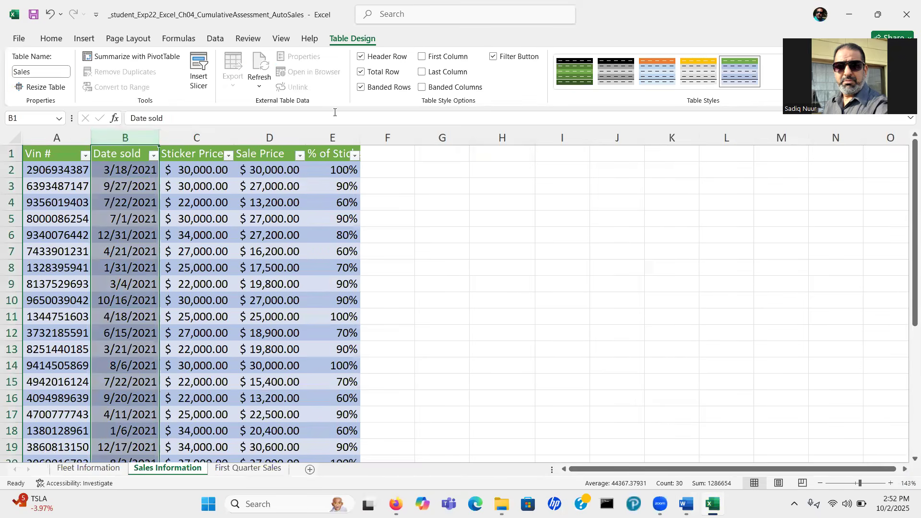
left_click(331, 136, "shift")
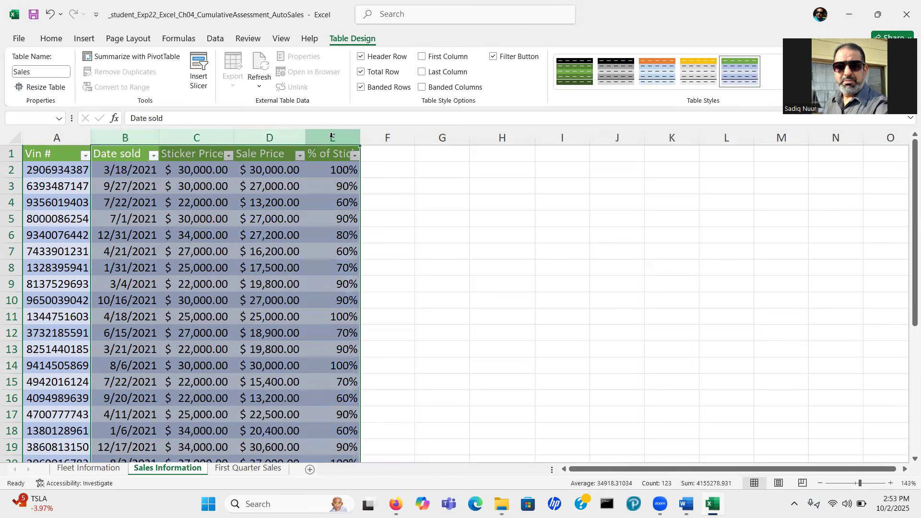
left_click(53, 39)
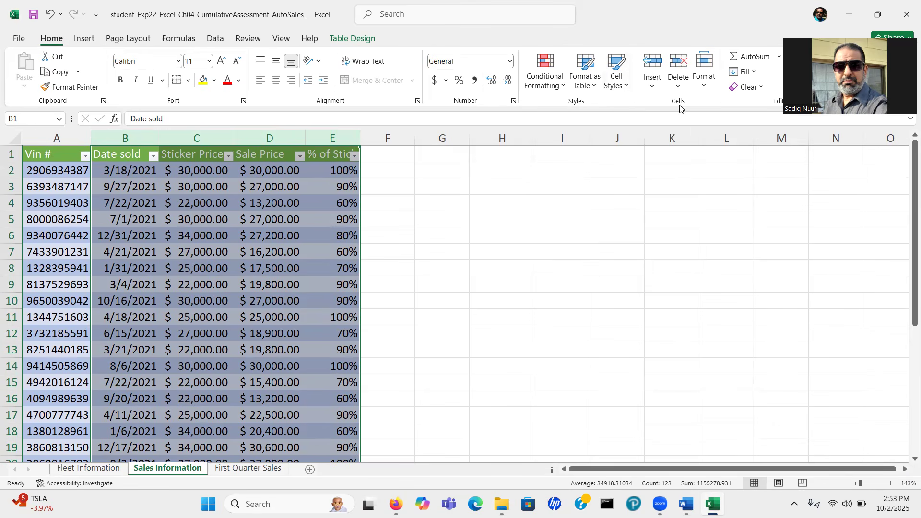
left_click(706, 90)
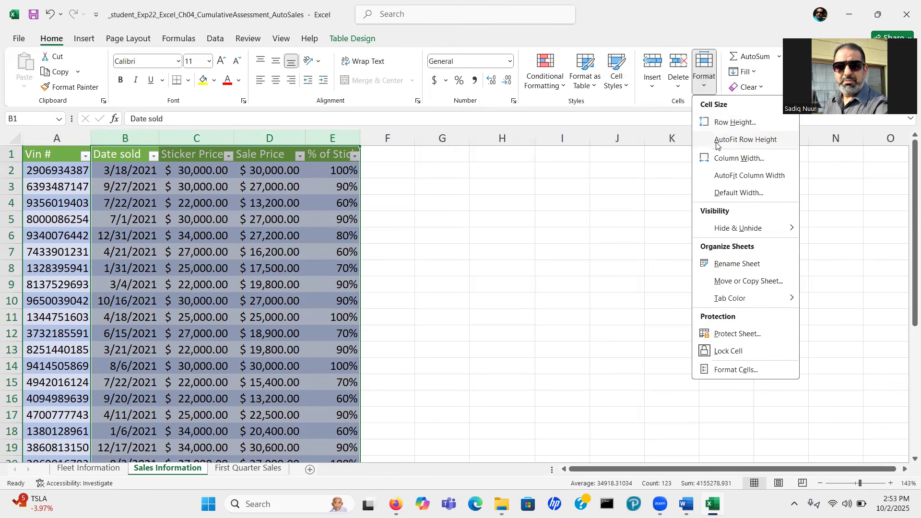
left_click(748, 176)
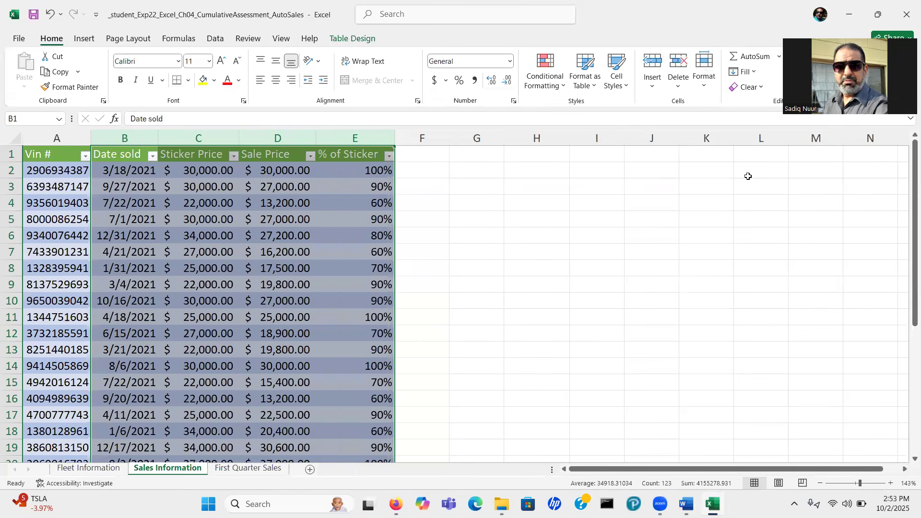
mouse_move(906, 211)
left_mouse_down()
mouse_move(906, 358)
mouse_move(906, 198)
left_mouse_up()
- Consult the data bars instruction in Word, and apply Solid Fill Blue Data Bars conditional formatting to E2:E30 in Excel
left_click(686, 503)
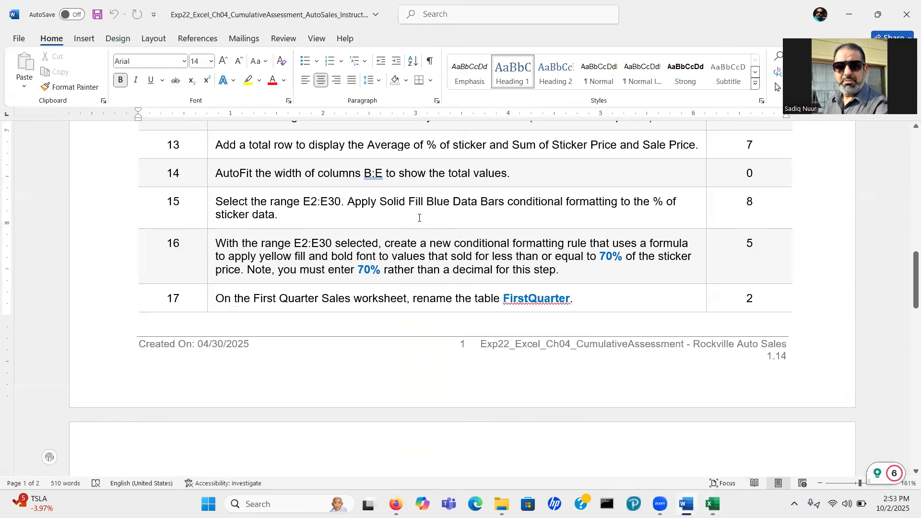
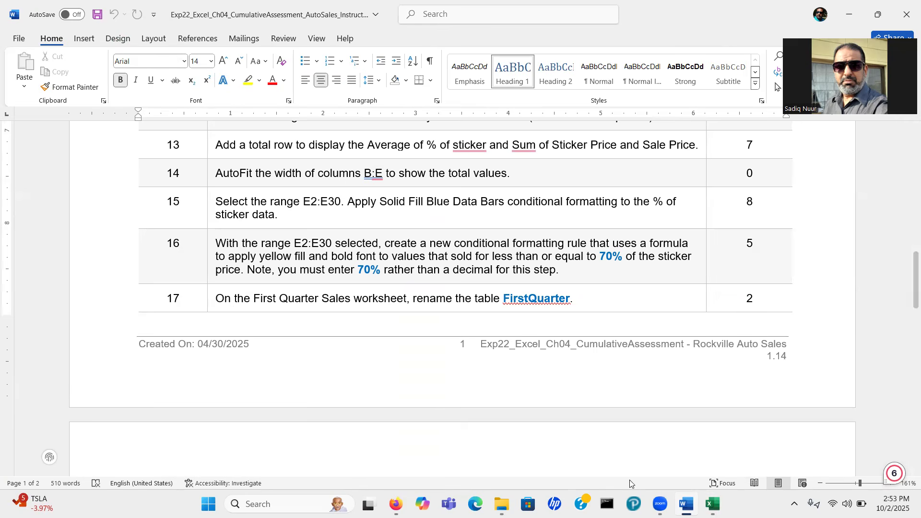
key("alt+Tab")
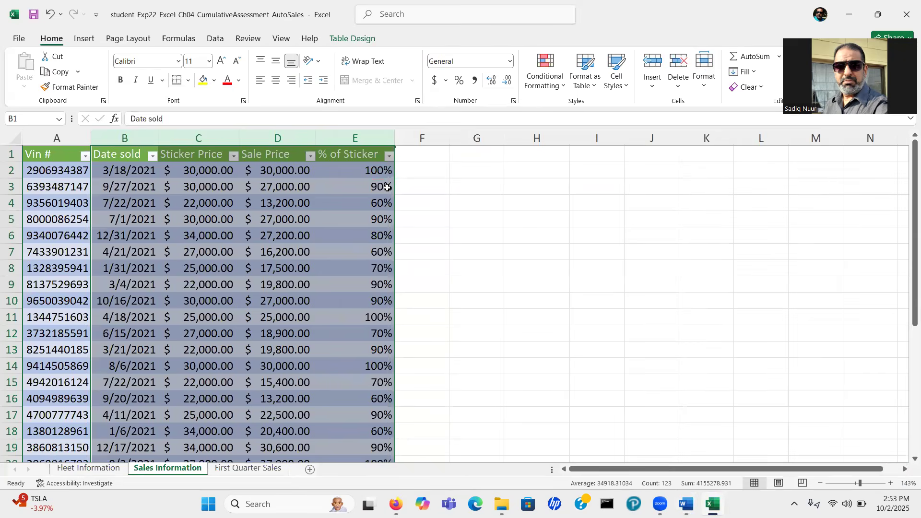
left_click(361, 169)
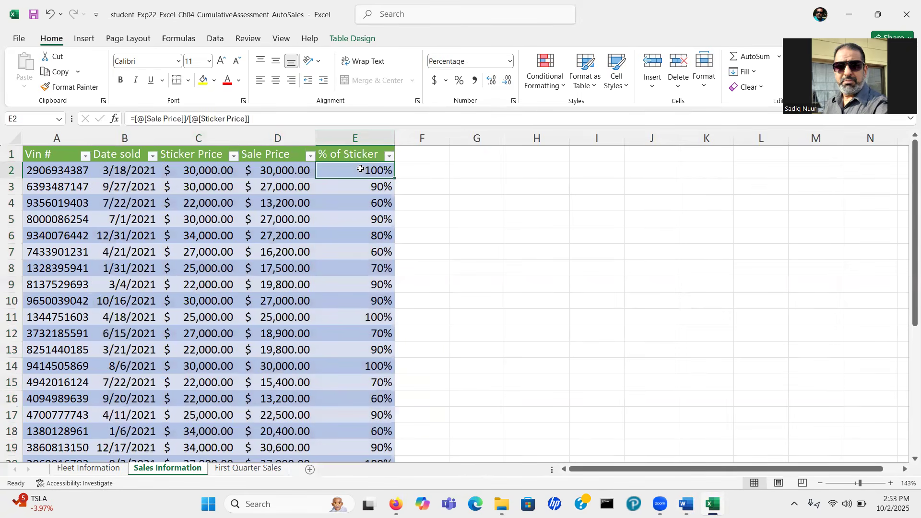
left_click_drag(349, 172, 352, 412)
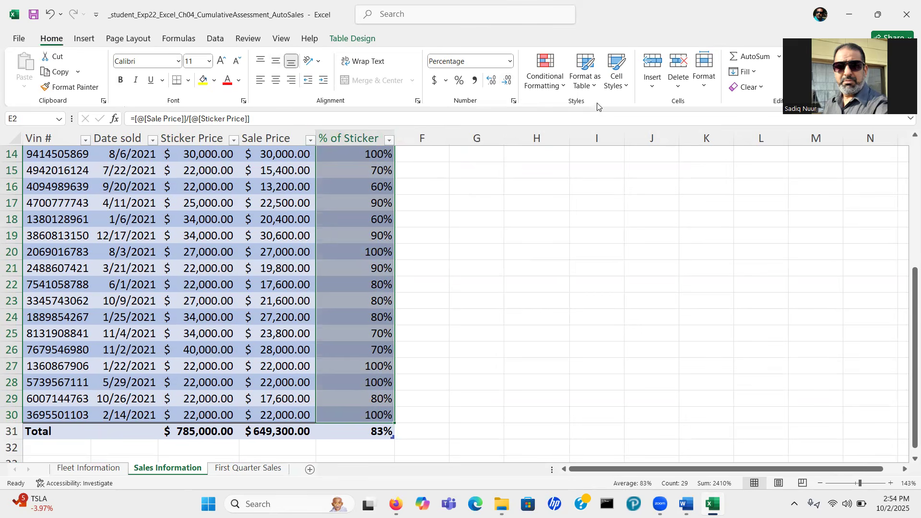
key("ctrl+q")
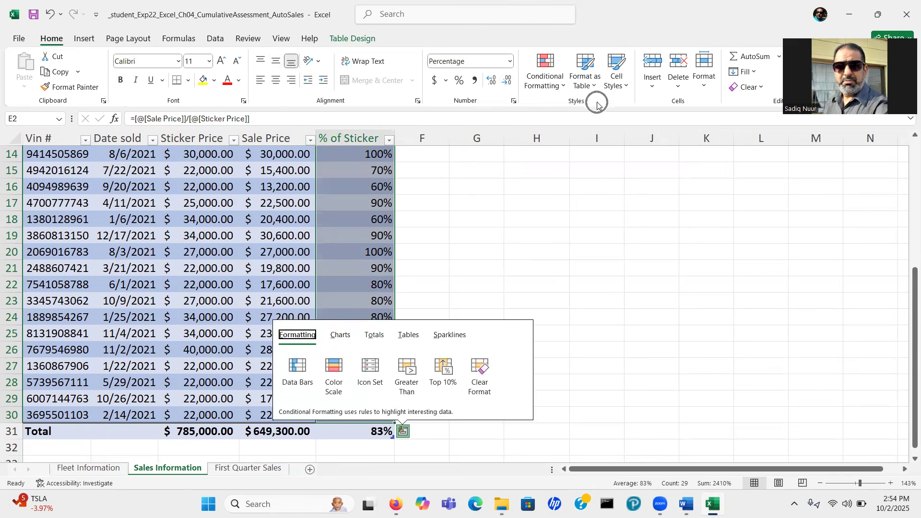
left_click(565, 87)
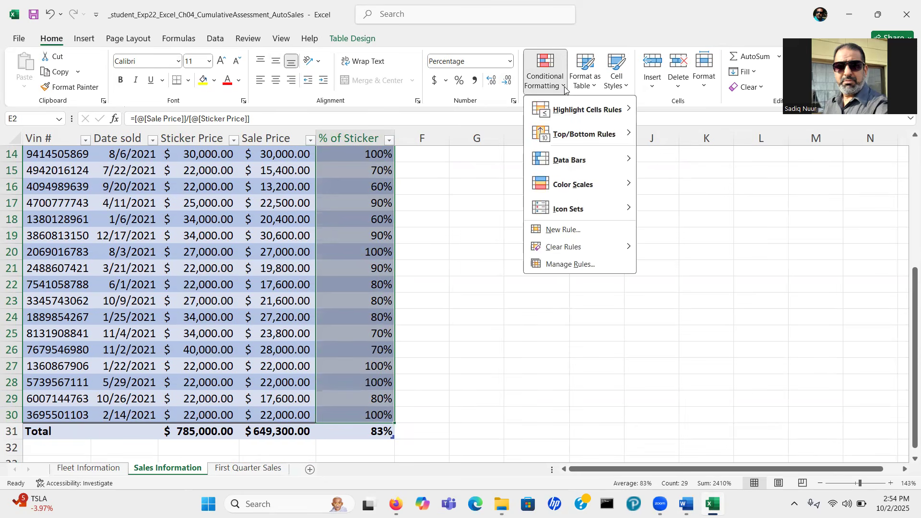
mouse_move(563, 162)
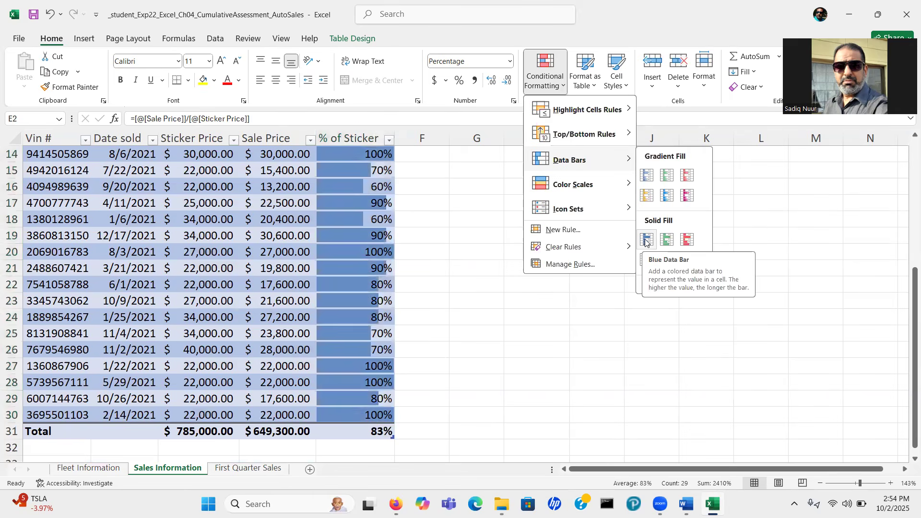
left_click(646, 239)
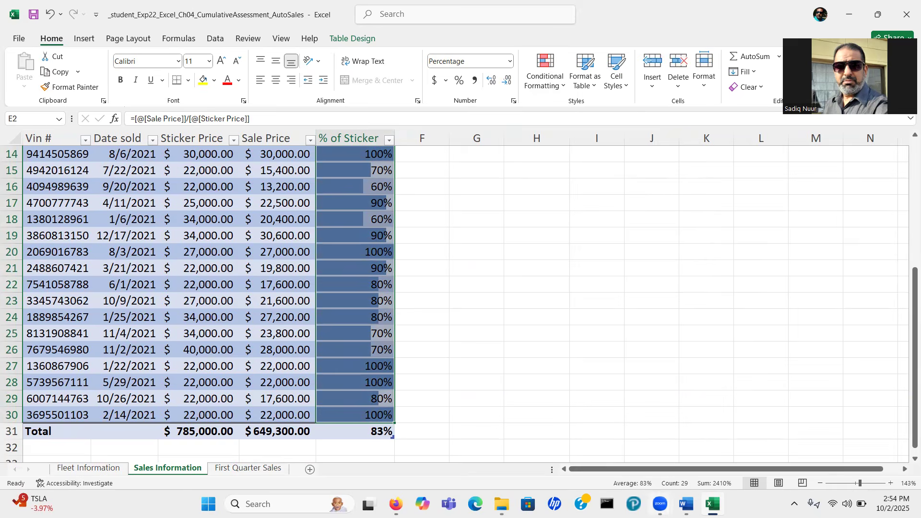
- Consult the conditional formatting rule instruction in Word, and start a new formula-based formatting rule for E2:E30 in Excel
left_click(687, 504)
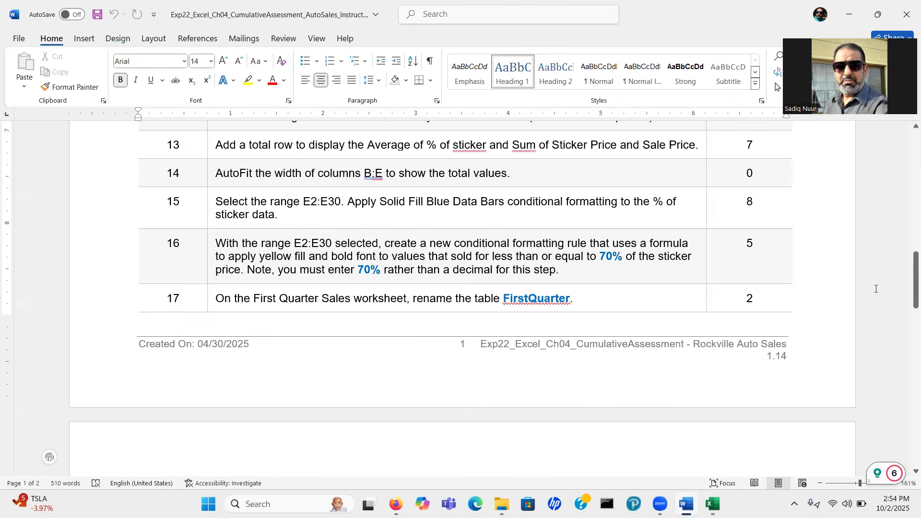
left_click_drag(913, 281, 909, 299)
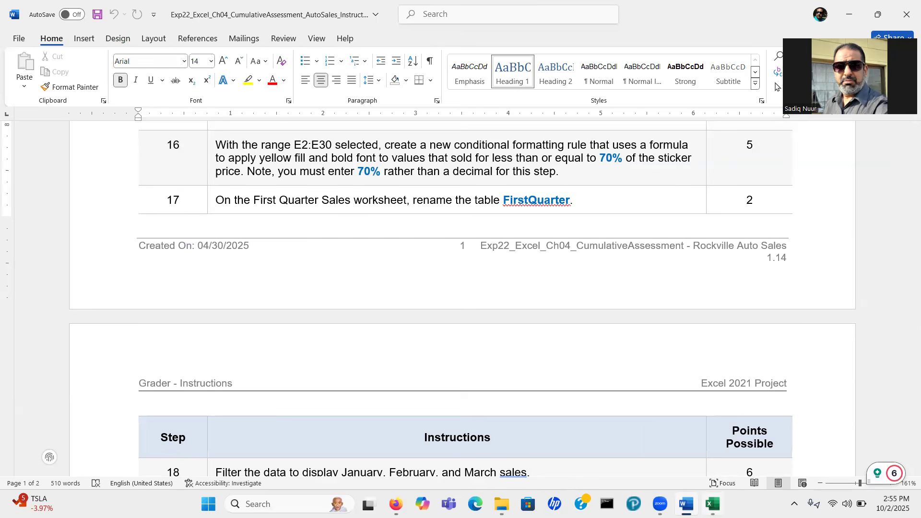
left_click(713, 504)
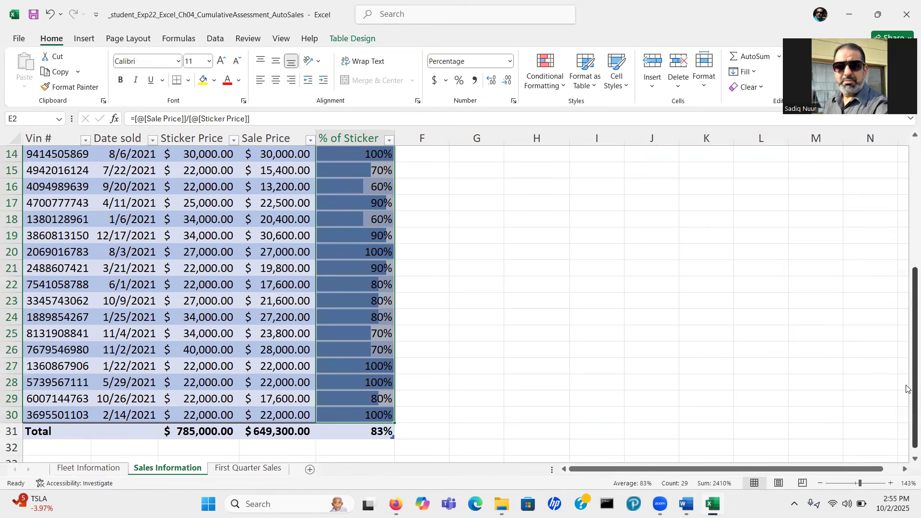
left_click_drag(906, 384, 907, 243)
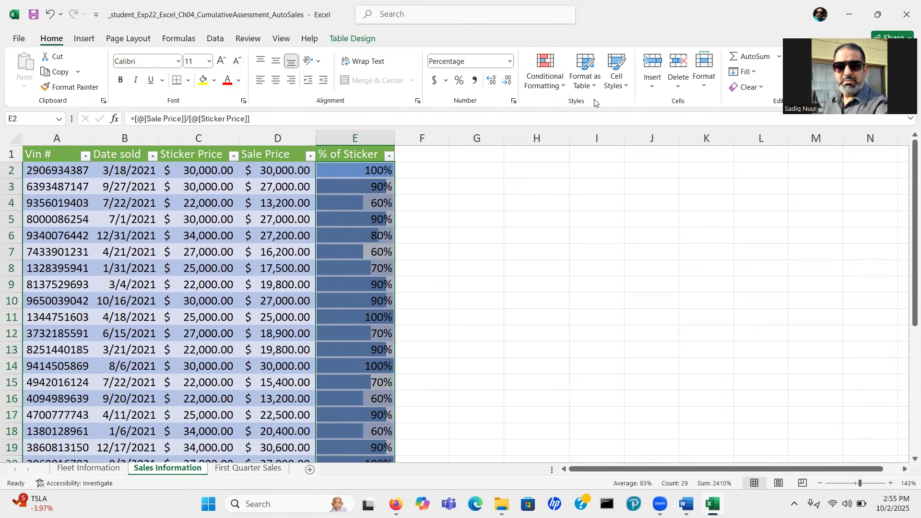
key("ctrl+q")
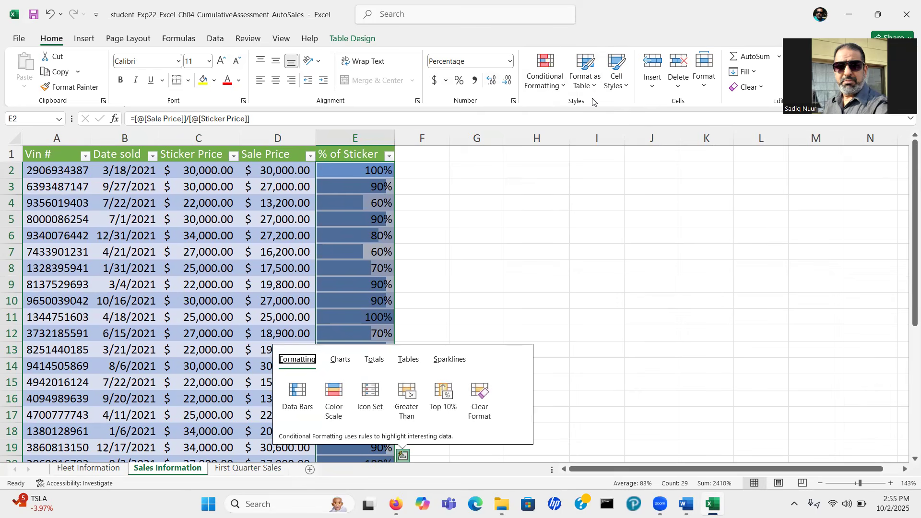
left_click(560, 85)
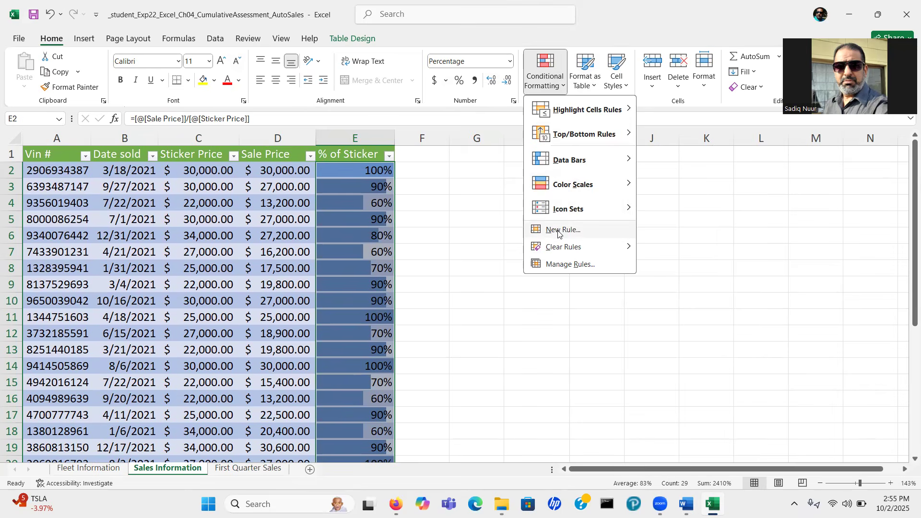
left_click(572, 234)
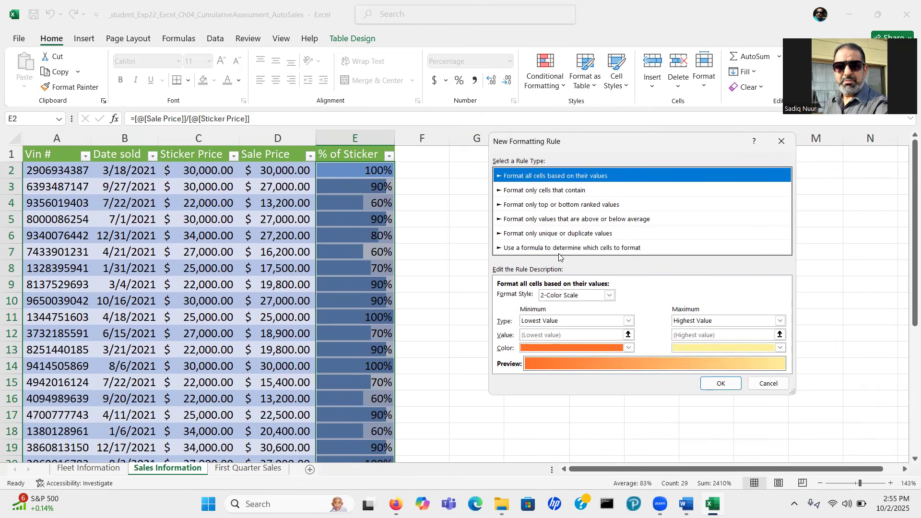
left_click(602, 248)
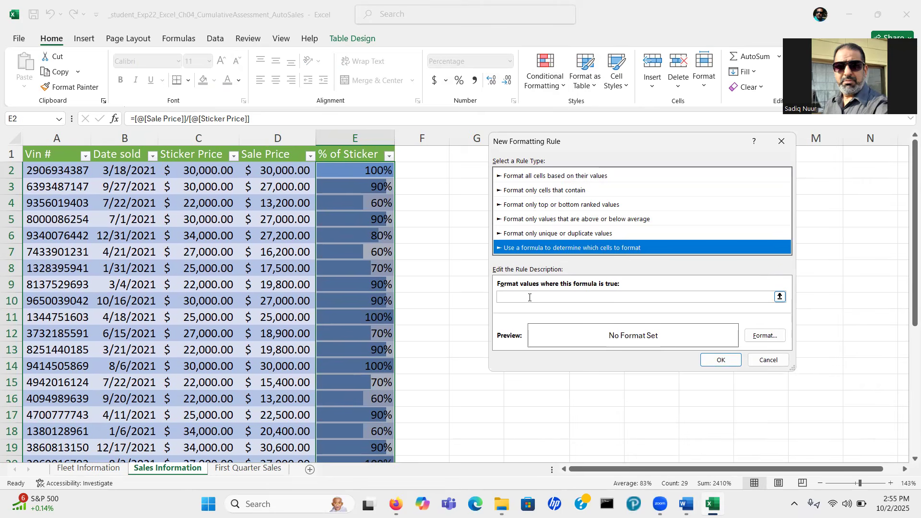
- Try to format E2:E30 with a bold font and yellow fill using the rule formula E2<=70%
left_click(583, 296)
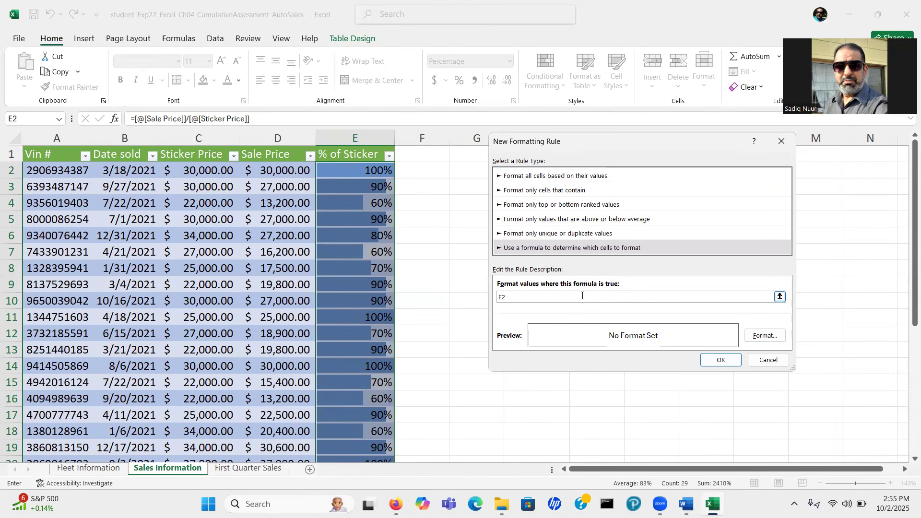
type("E2<=70%")
left_click(765, 337)
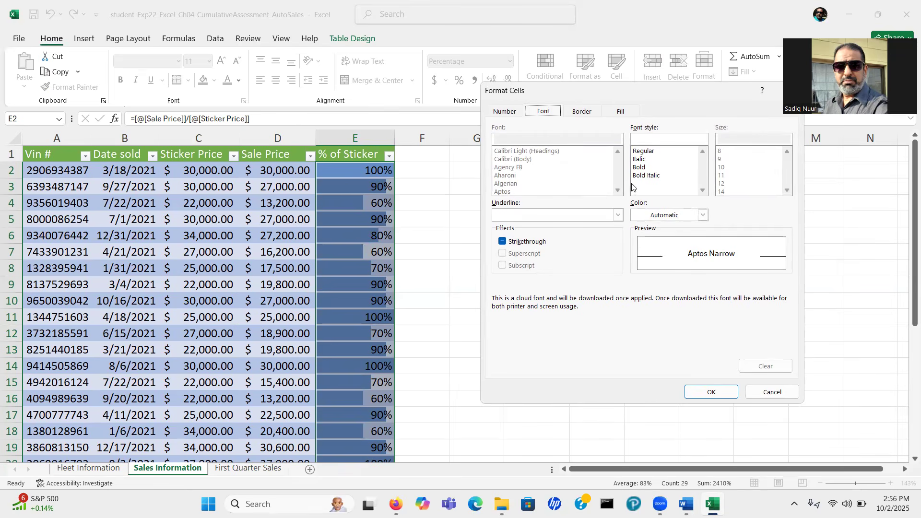
left_click(640, 169)
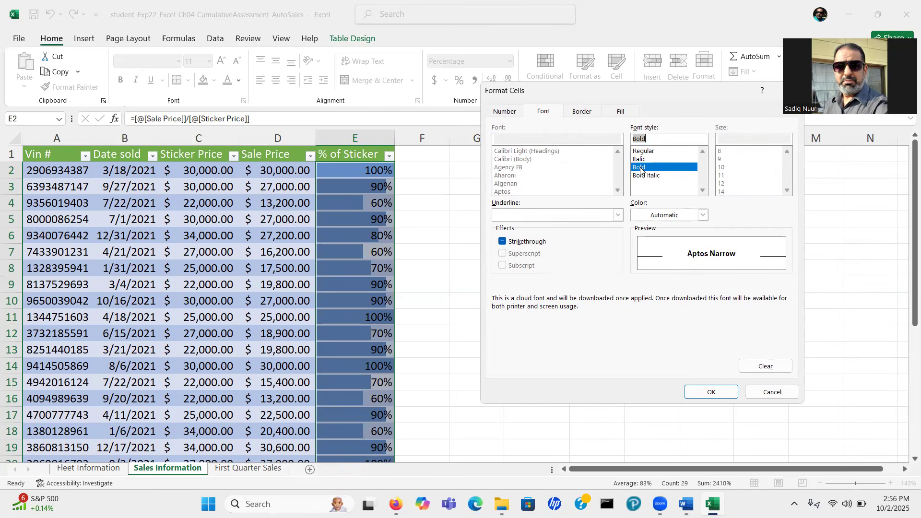
left_click(621, 113)
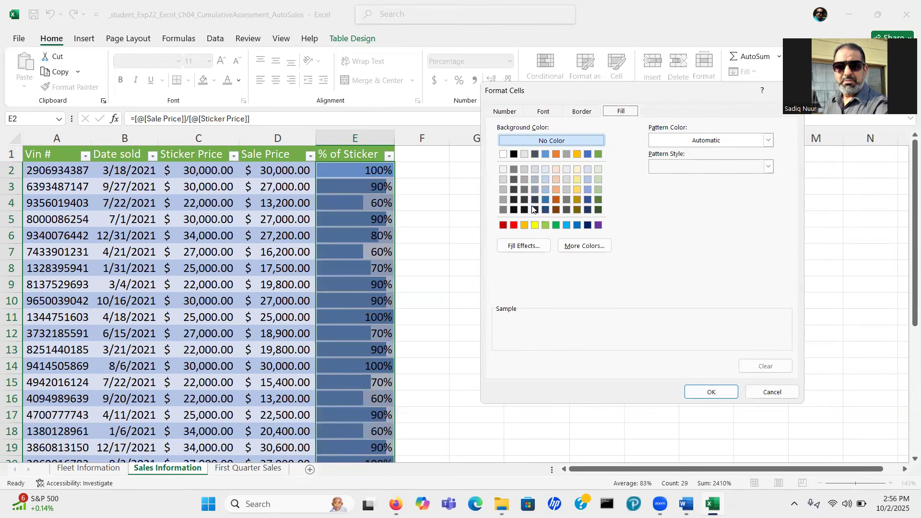
left_click(535, 226)
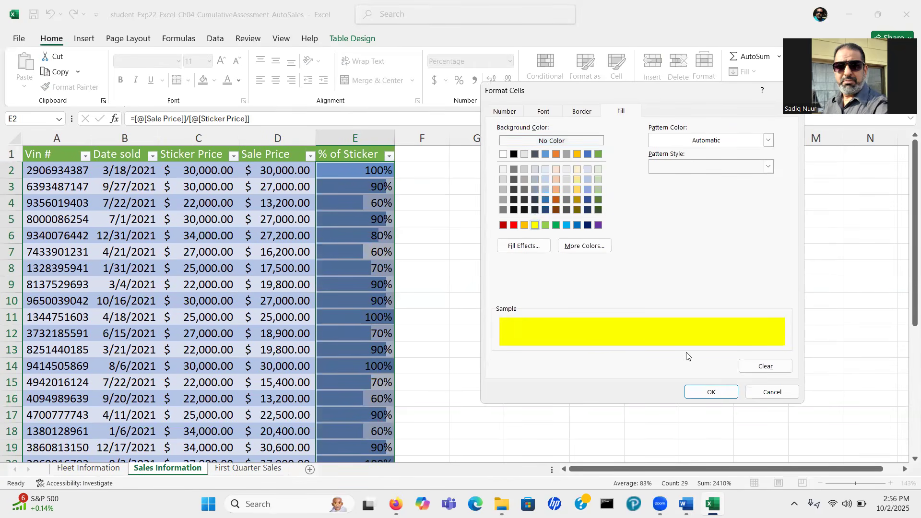
left_click(702, 392)
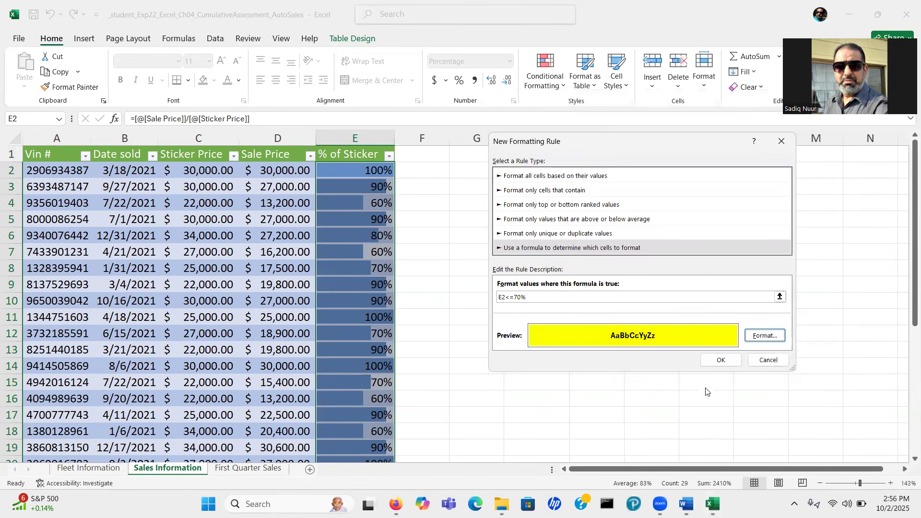
left_click(721, 361)
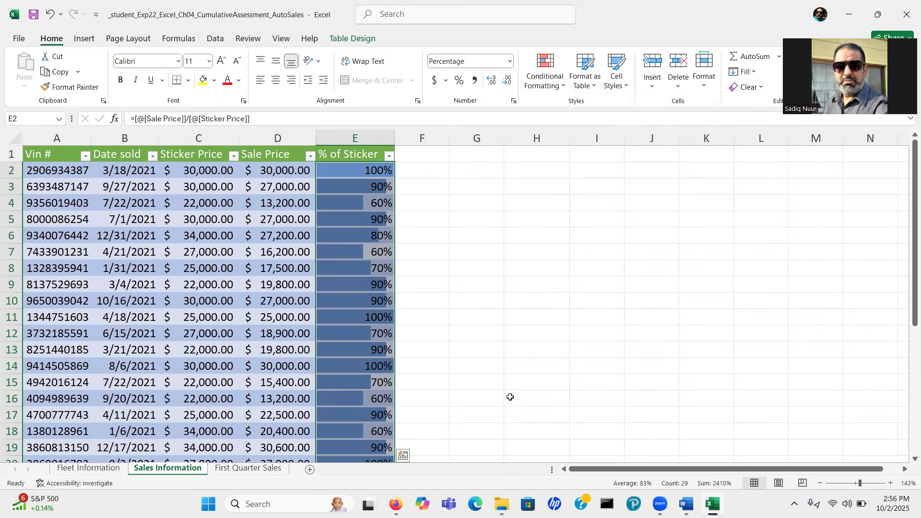
left_click_drag(908, 301, 612, 350)
left_click(588, 357)
left_click_drag(909, 379, 908, 259)
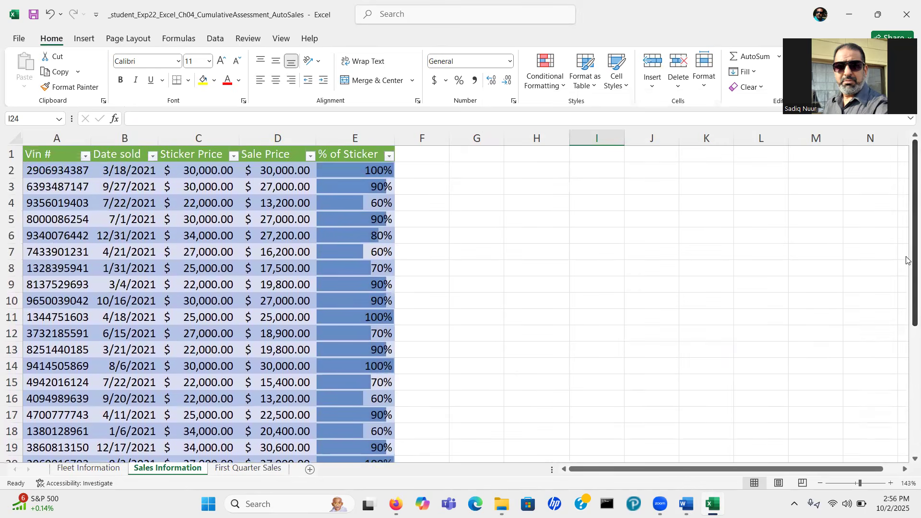
- Try another formula-based formatting rule for E2:E30, entering e2<=70% as its condition
left_click_drag(355, 169, 372, 415)
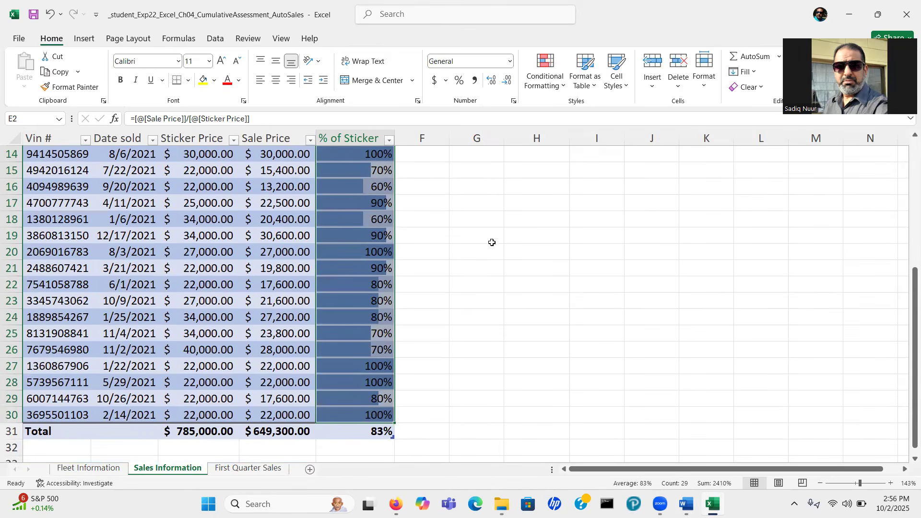
left_click(564, 87)
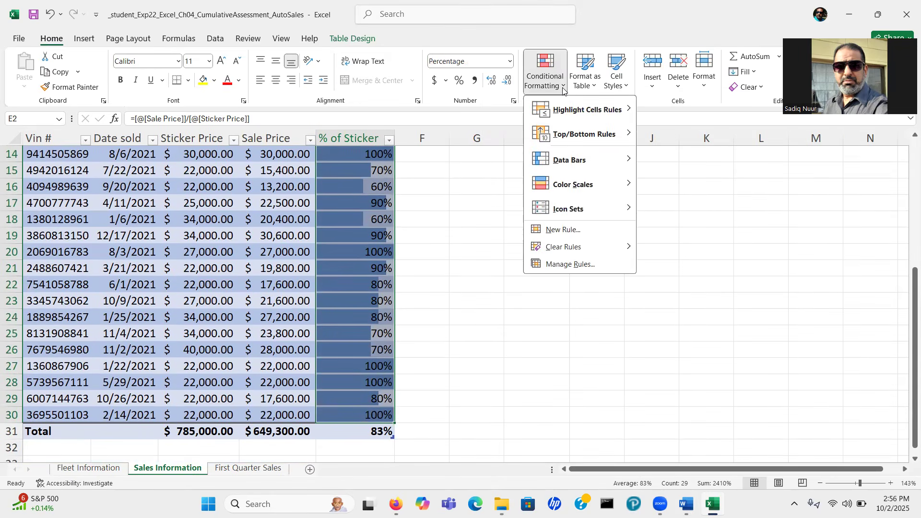
mouse_move(572, 214)
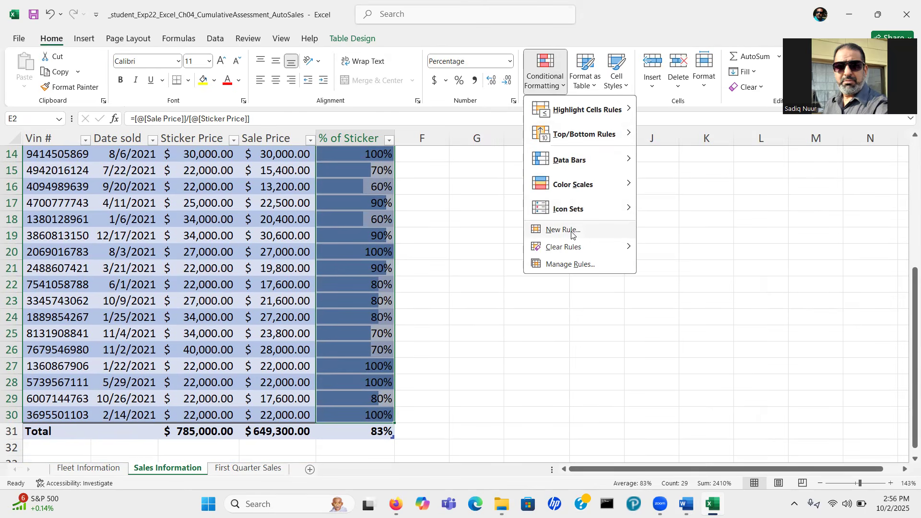
left_click(572, 232)
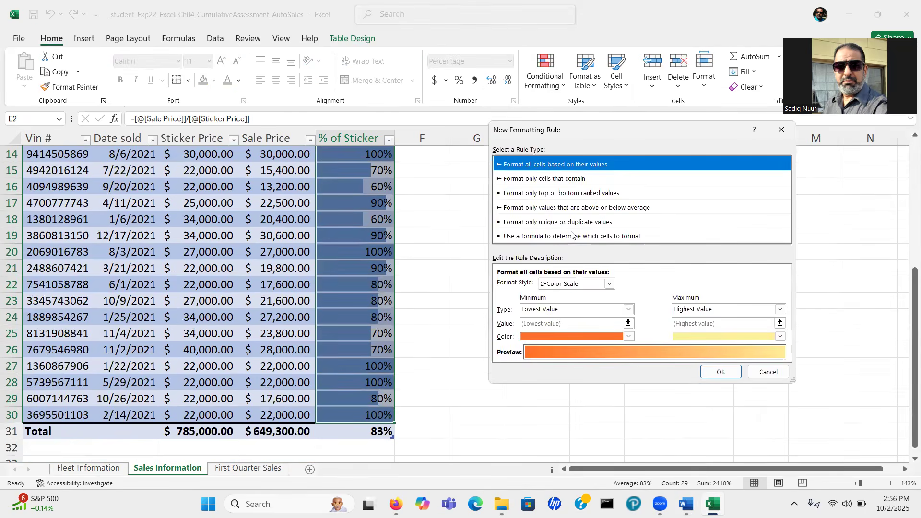
left_click(566, 236)
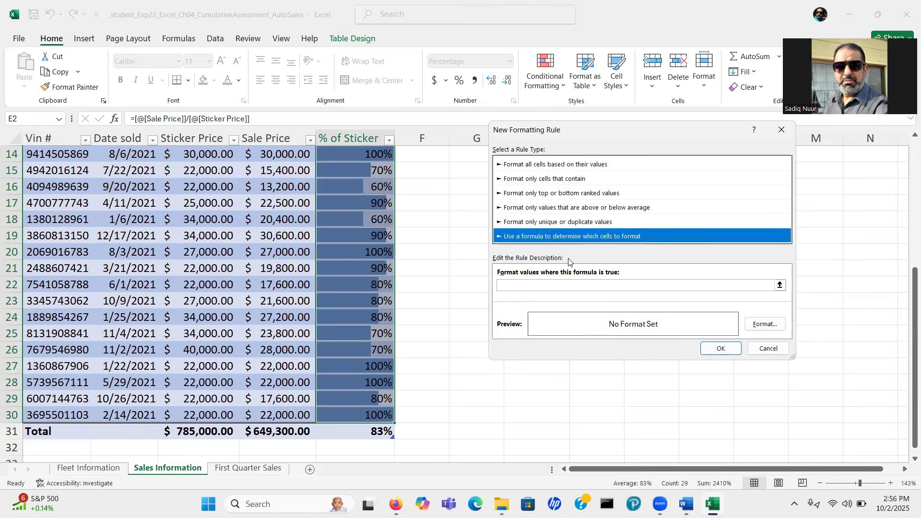
left_click(571, 284)
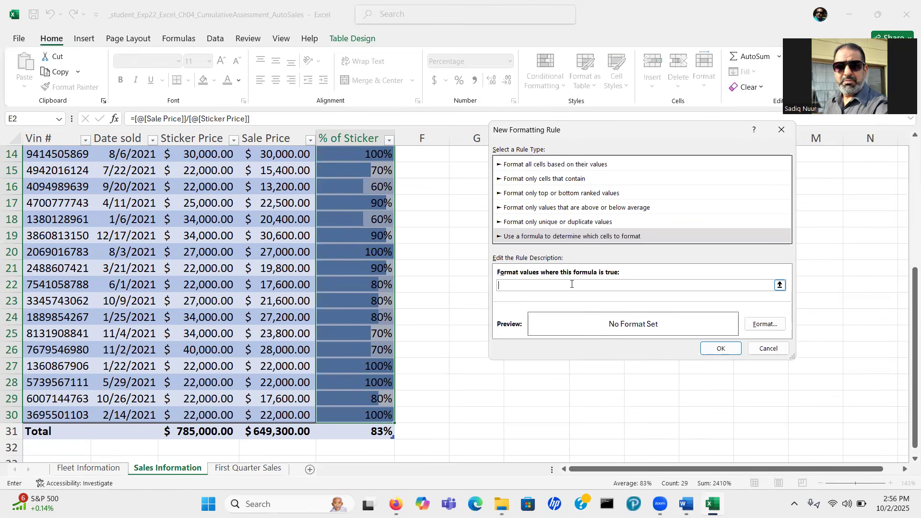
type("e")
type("2<=70%")
- Try to give the second rule a bold font and yellow fill, and apply it to E2:E30
left_click(761, 325)
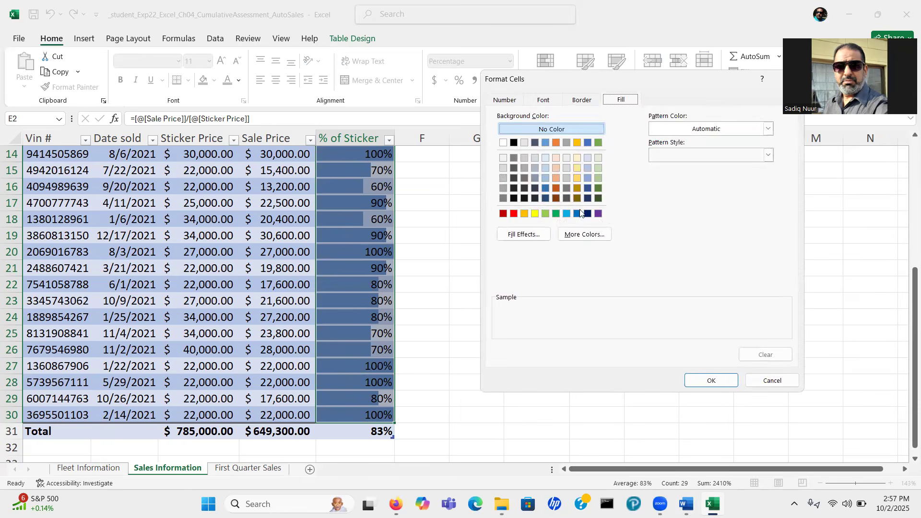
left_click(543, 102)
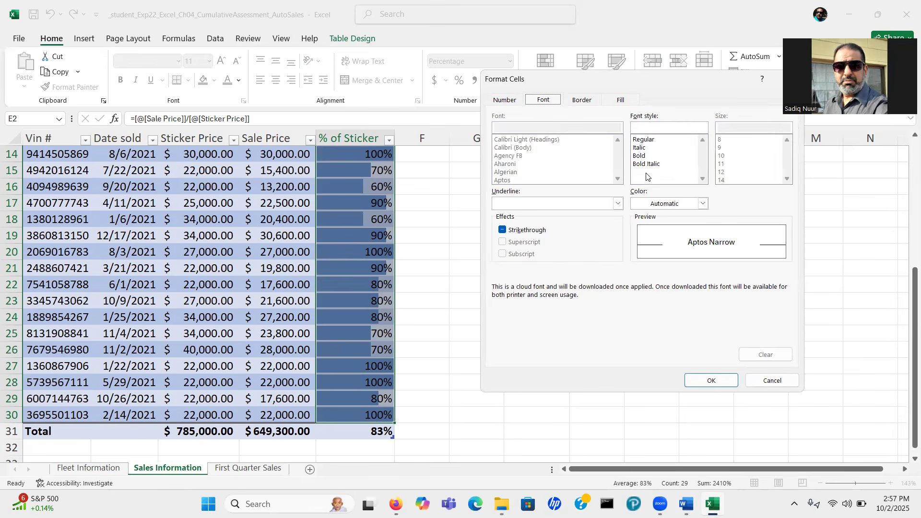
left_click(640, 156)
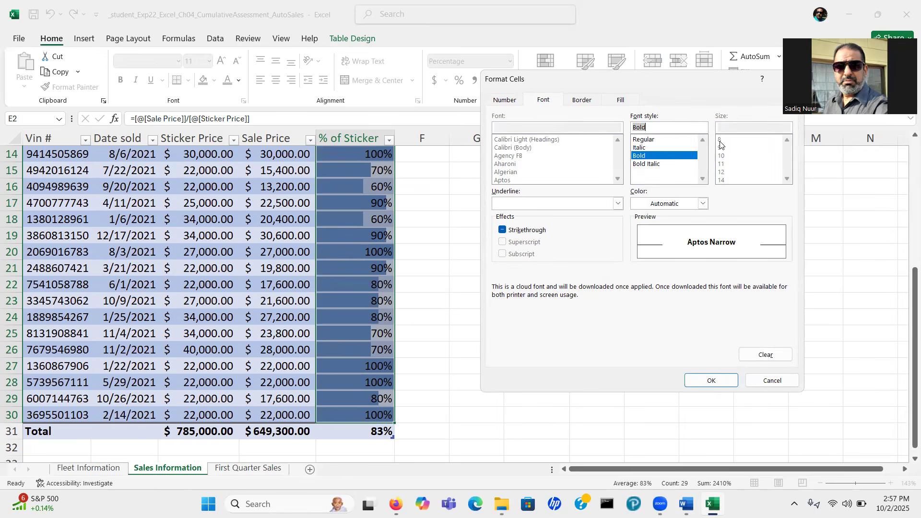
left_click(622, 100)
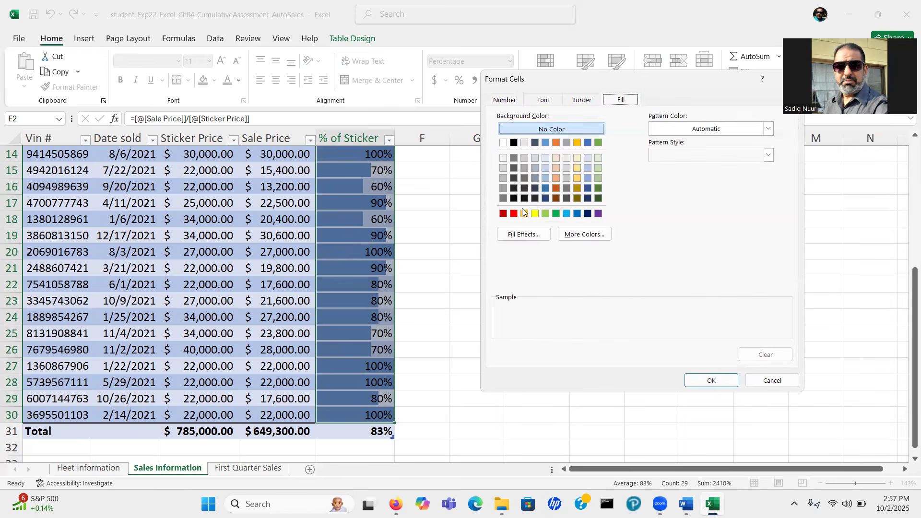
left_click(535, 213)
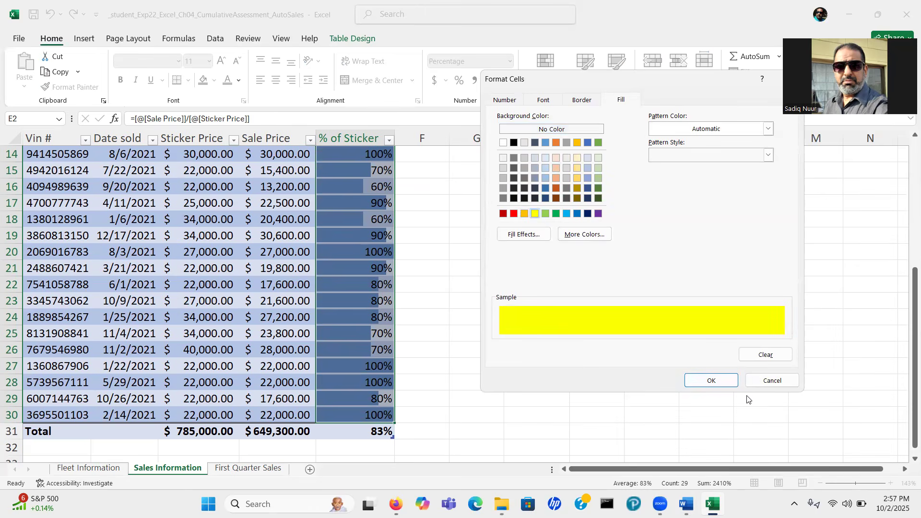
left_click(712, 381)
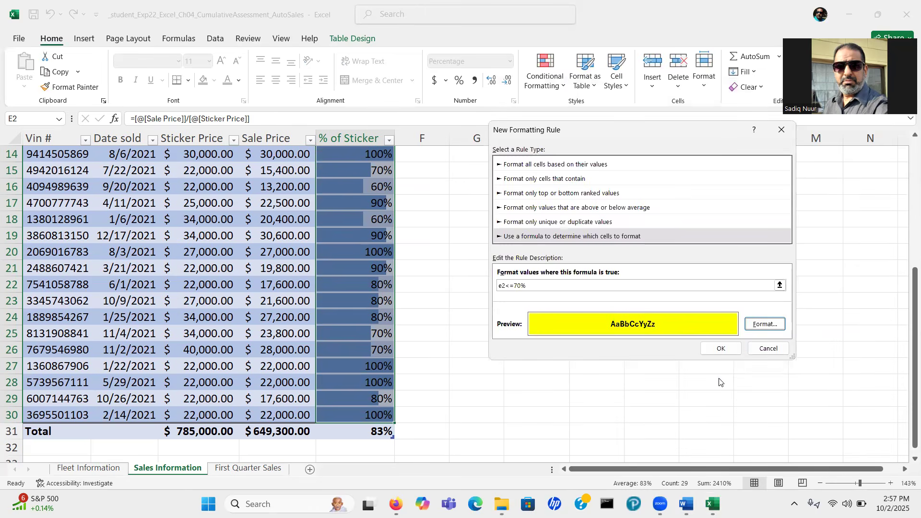
left_click(720, 352)
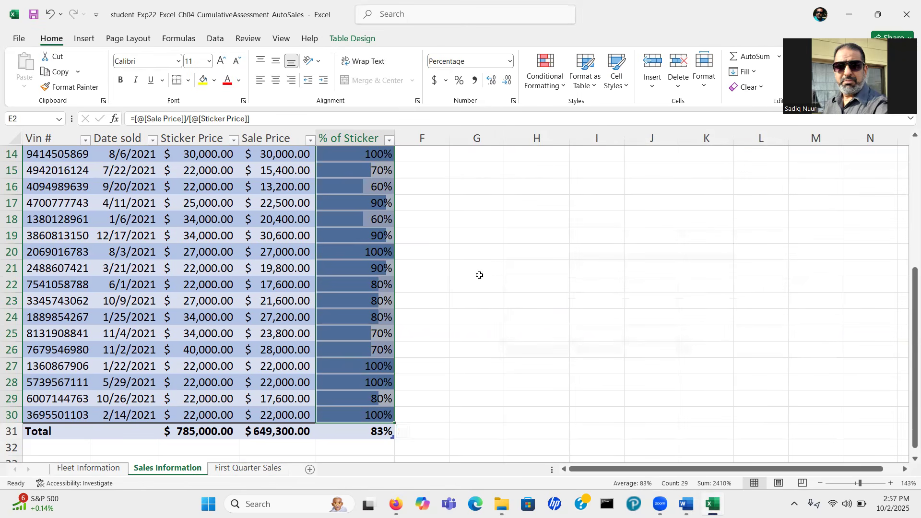
- Clear the conditional formatting rules from the entire sheet, and reapply Solid Fill Blue Data Bars to E2:E30
left_click(564, 86)
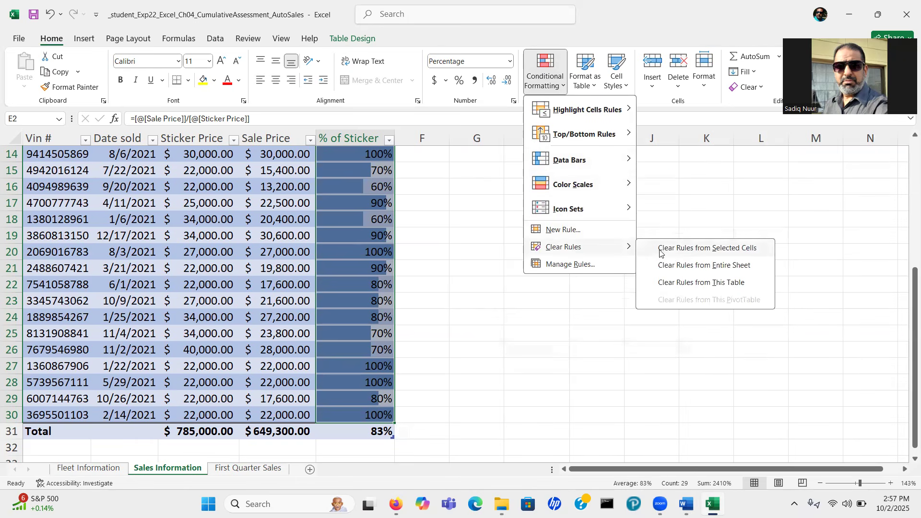
left_click(682, 266)
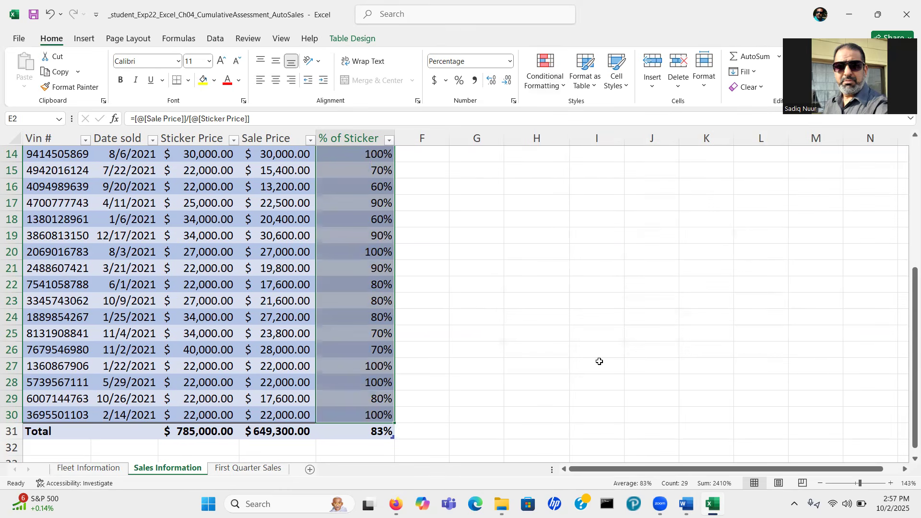
left_click_drag(906, 354, 907, 234)
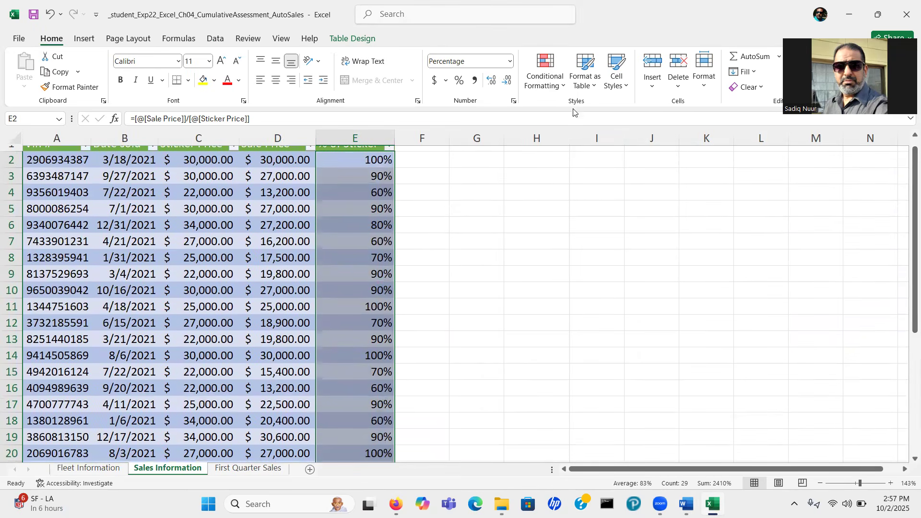
left_click(565, 87)
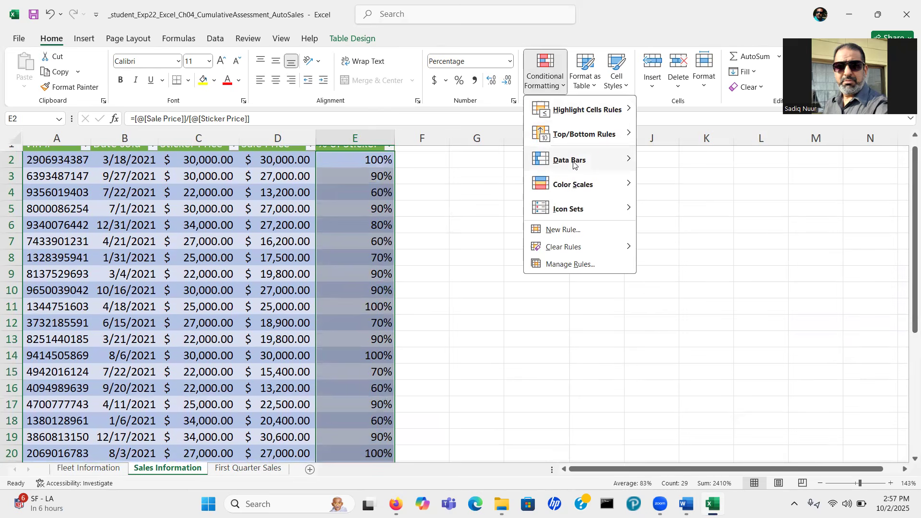
mouse_move(574, 165)
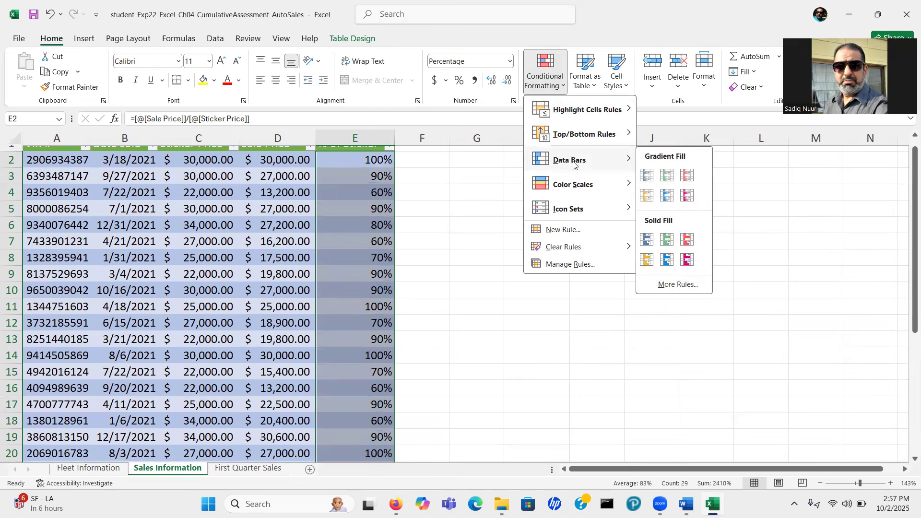
left_click(646, 241)
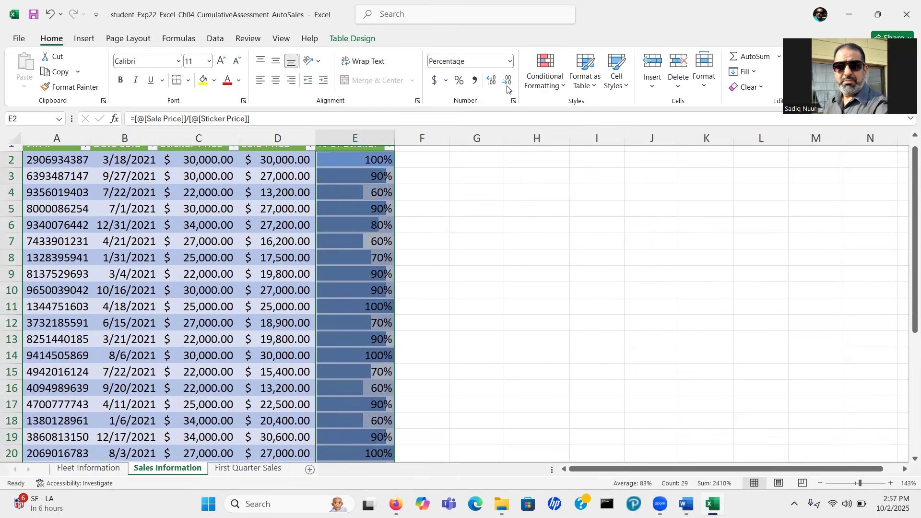
- Create a formula-based rule through the Conditional Formatting Rules Manager for E2:E30 with the condition =E2<=70%
left_click(565, 88)
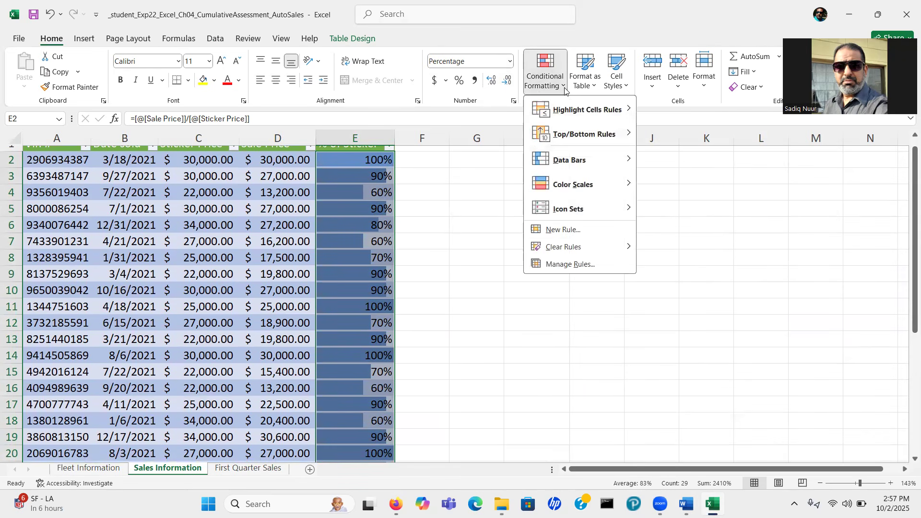
left_click(567, 269)
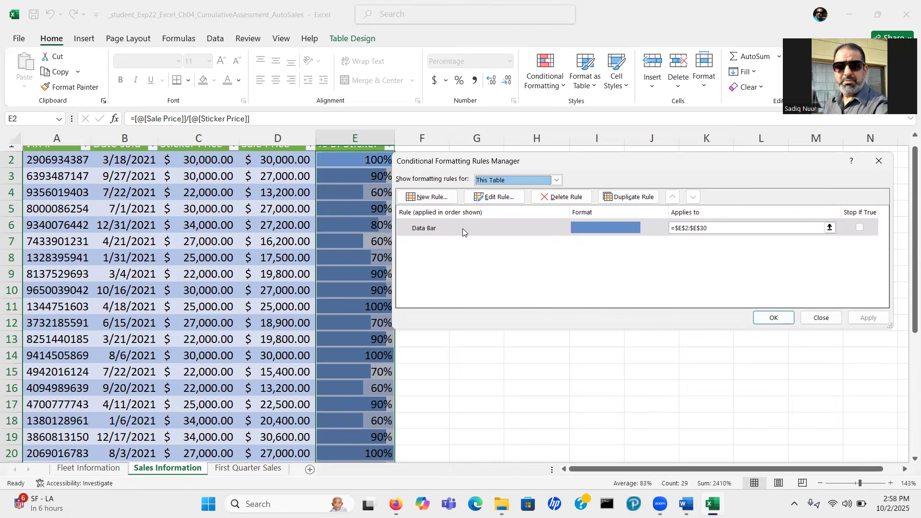
left_click(435, 197)
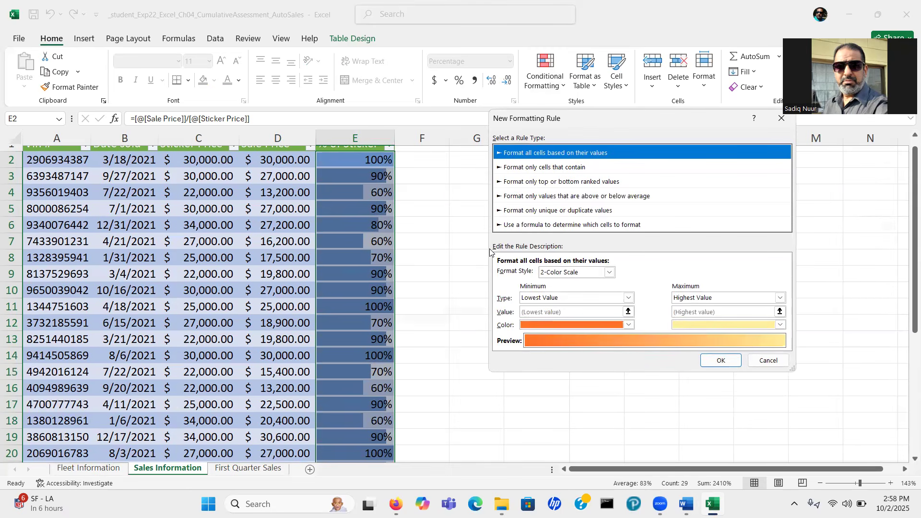
left_click(566, 225)
left_click(620, 274)
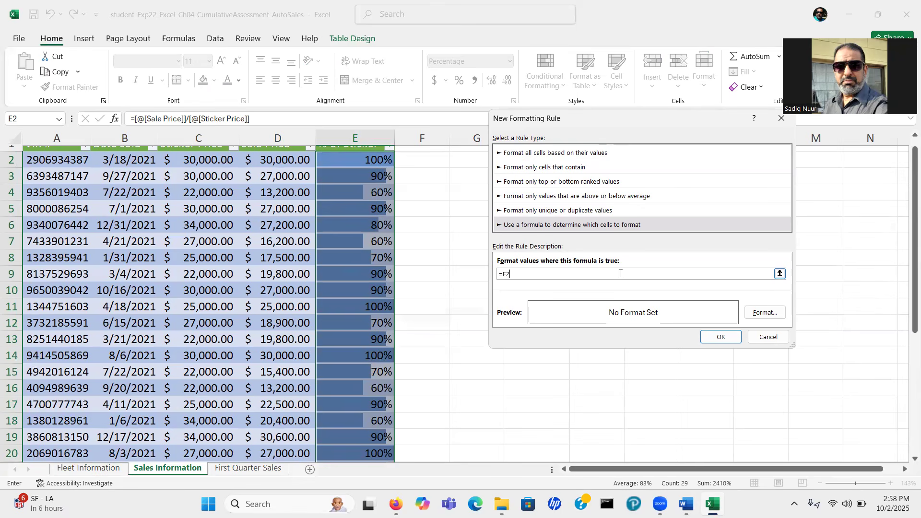
type("=70%")
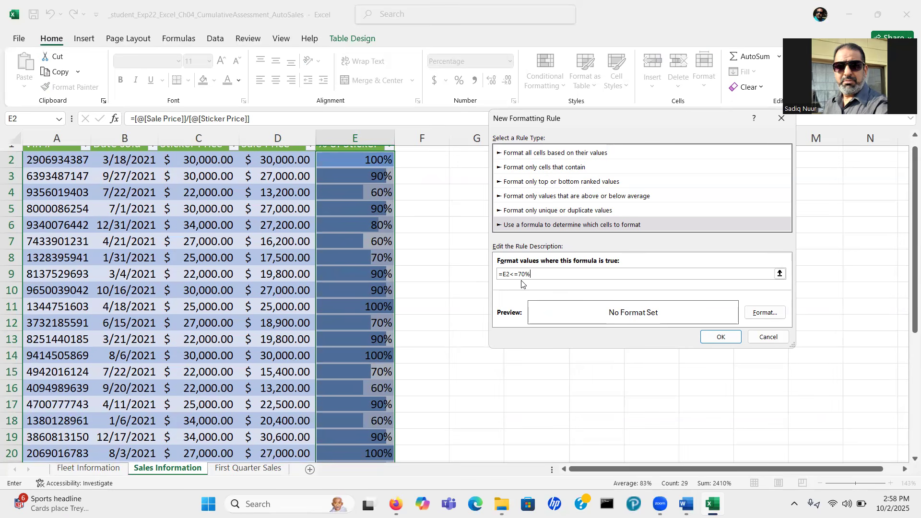
- Format the new =E2<=70% rule with a bold font and yellow fill, and apply it to E2:E30
left_click(766, 317)
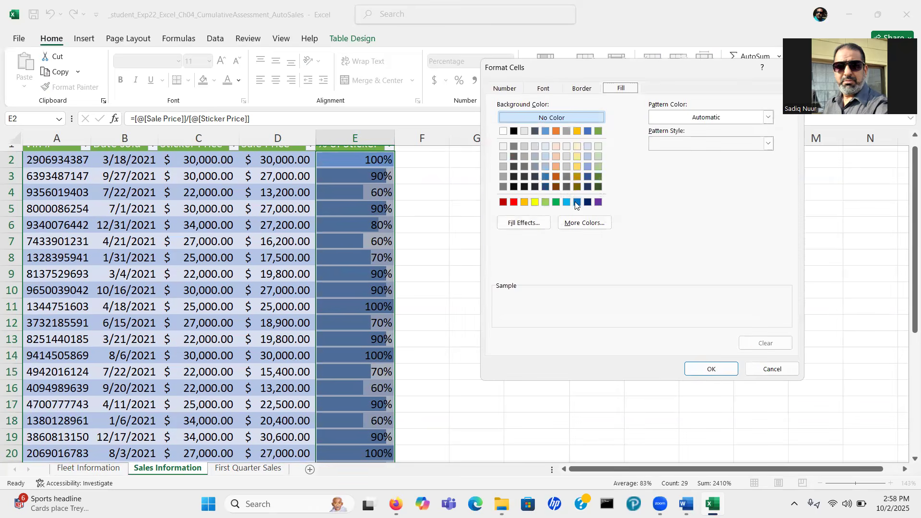
left_click(584, 89)
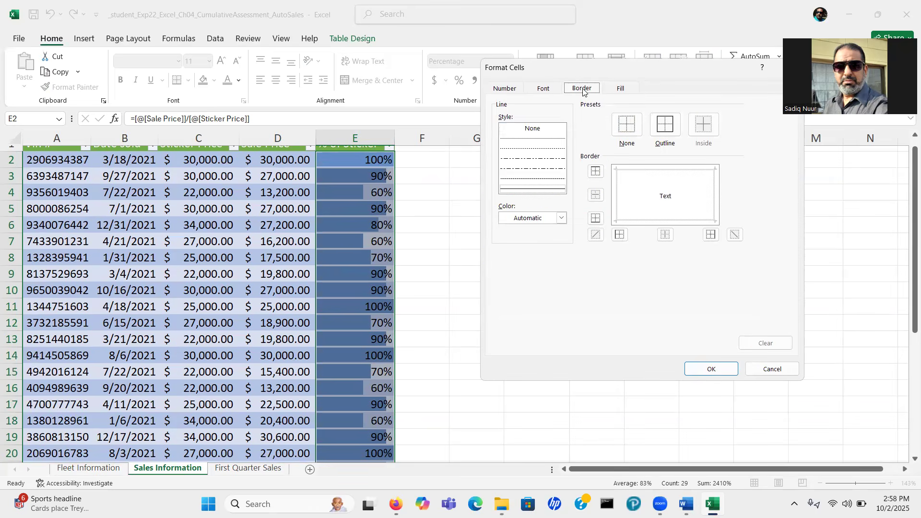
left_click(549, 89)
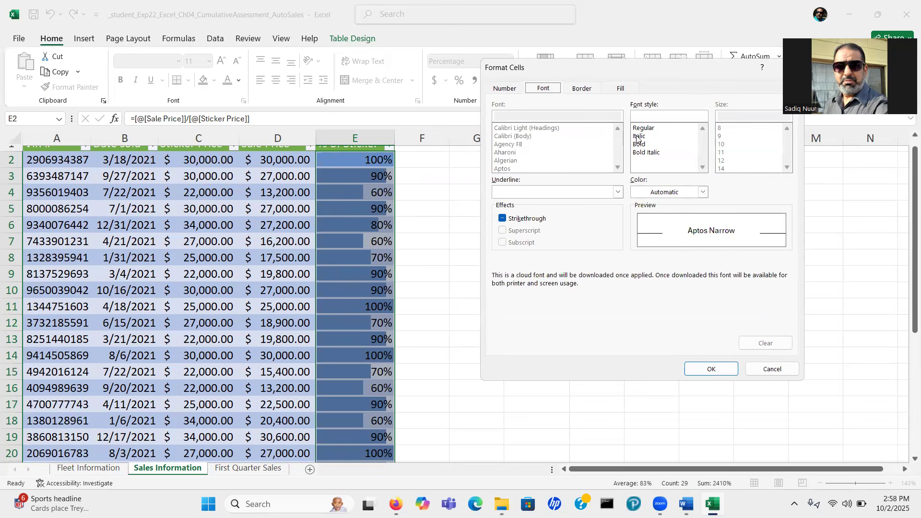
left_click(619, 90)
left_click(535, 202)
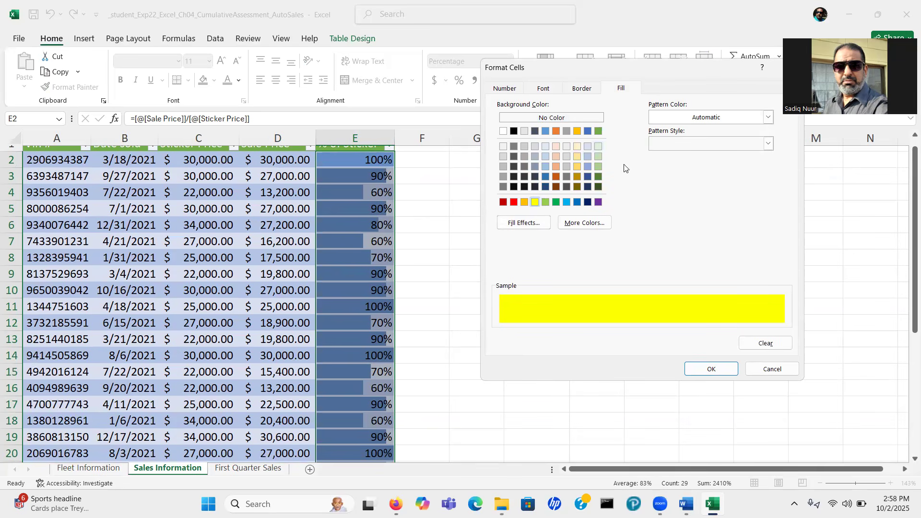
left_click(710, 370)
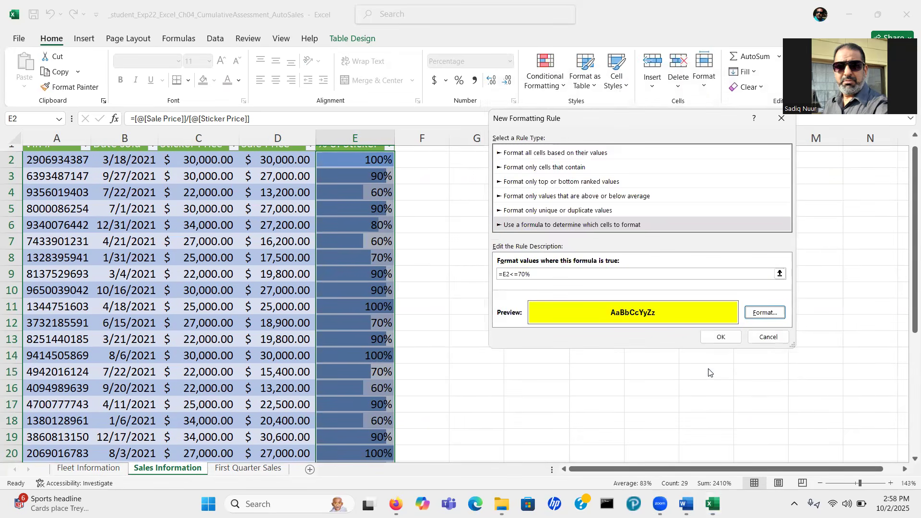
left_click(728, 339)
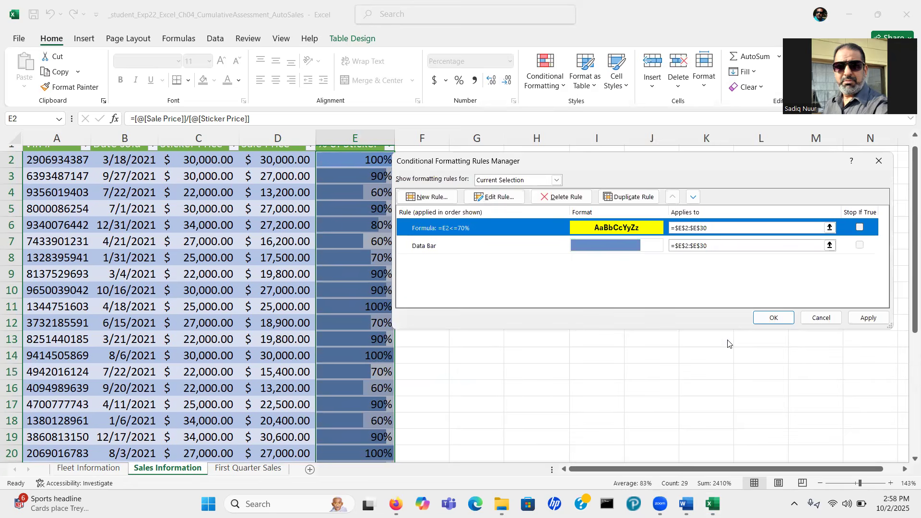
left_click(869, 318)
left_click(774, 318)
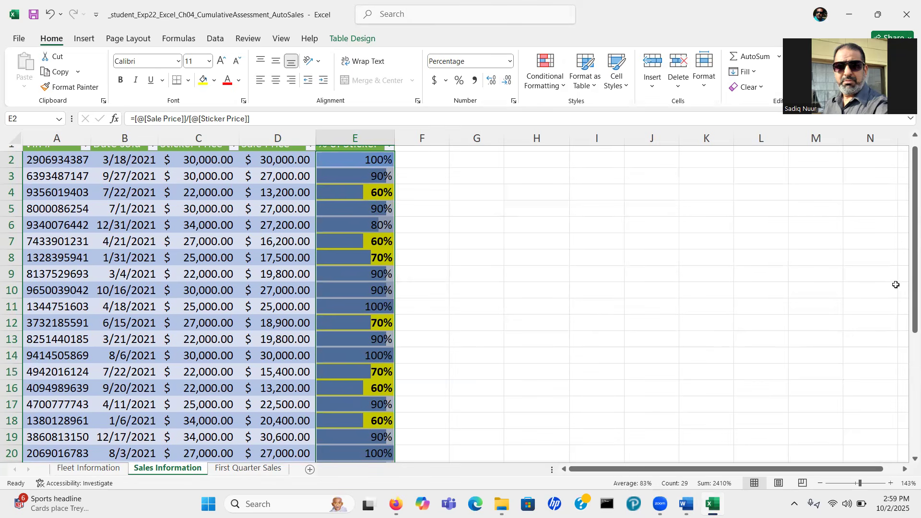
left_click(628, 349)
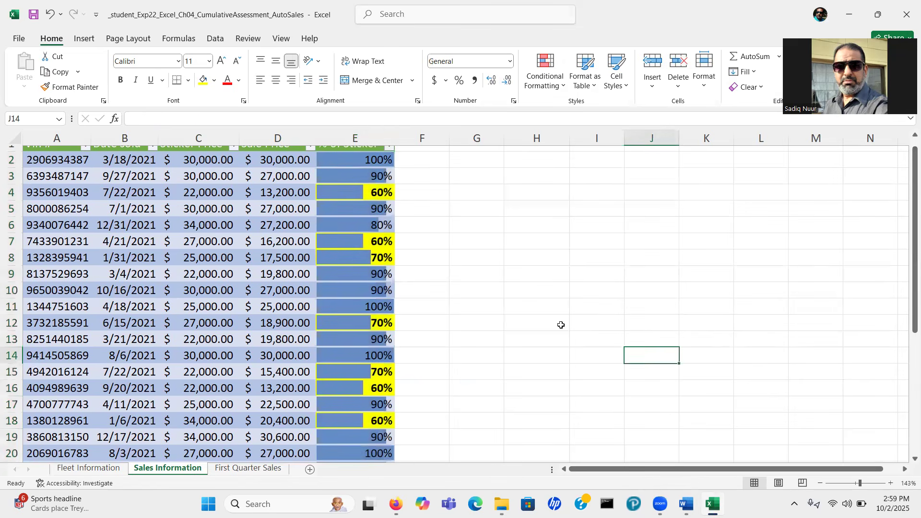
left_click_drag(915, 263, 906, 243)
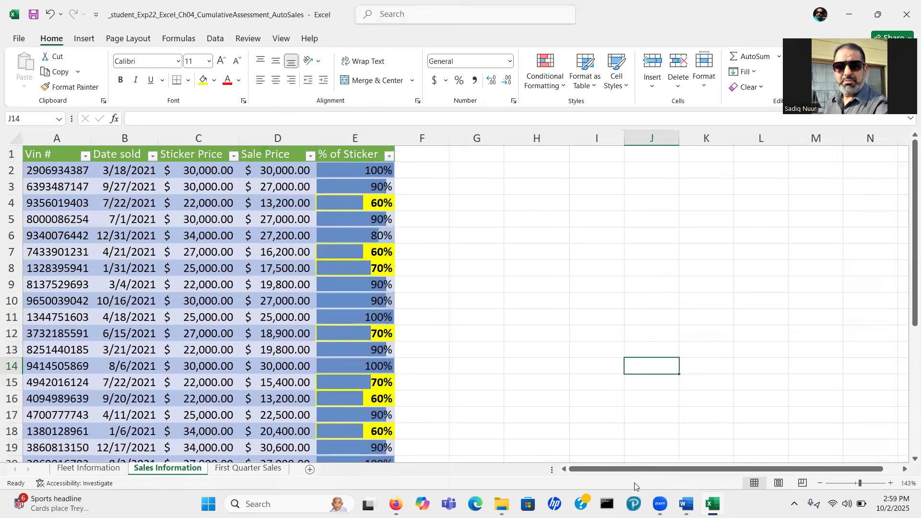
- Switch to the Word instructions and copy the table name FirstQuarter from step 17
left_click(687, 504)
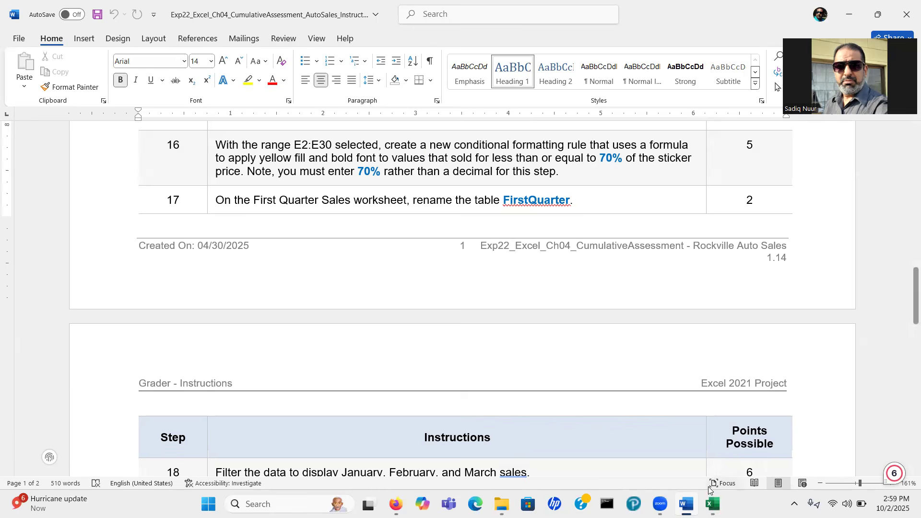
key("alt+Tab")
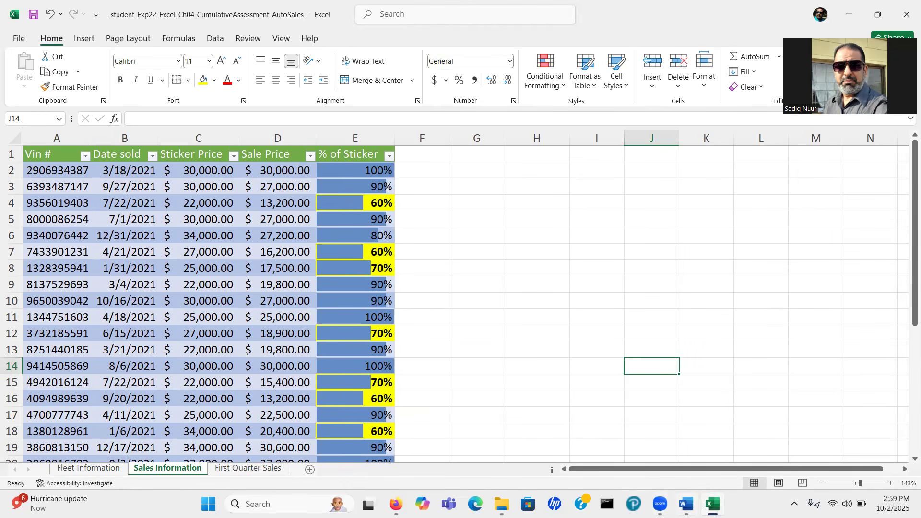
left_click(686, 504)
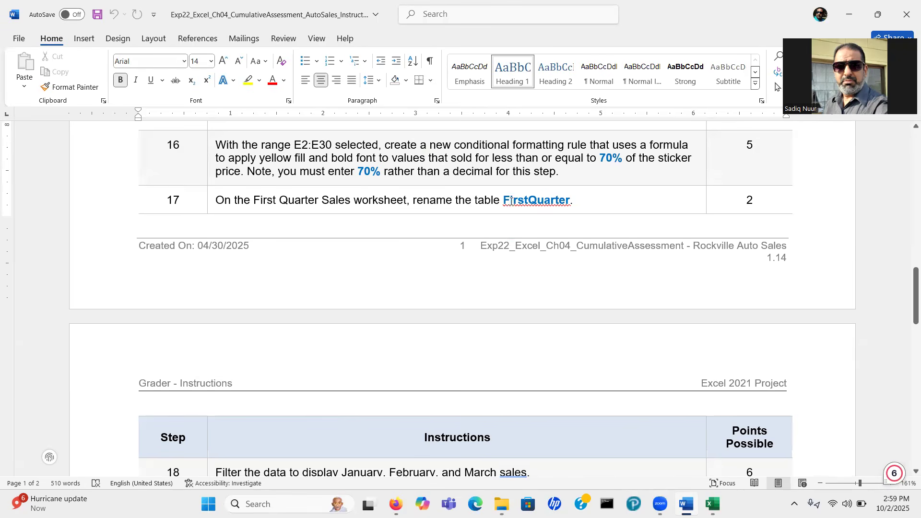
left_click_drag(505, 199, 569, 202)
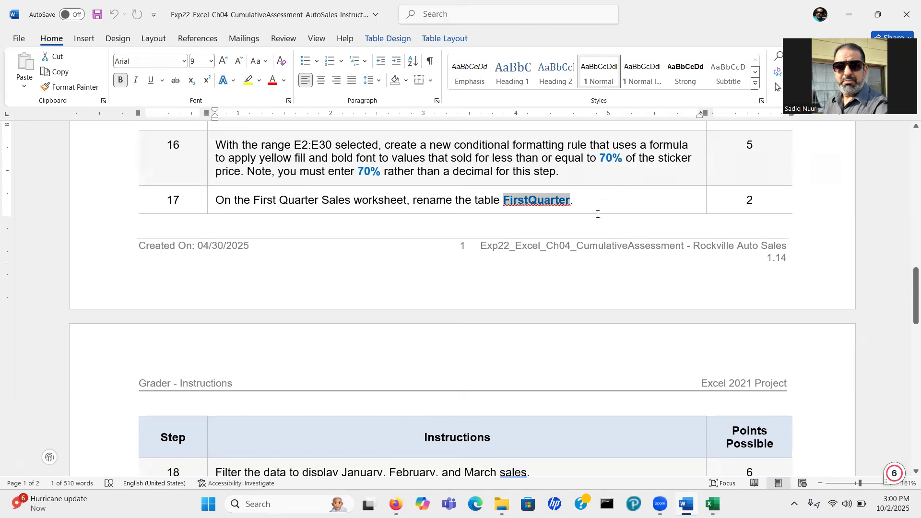
left_click(62, 72)
- Return to Excel and rename the table on the First Quarter Sales worksheet as FirstQuarter
left_click(713, 504)
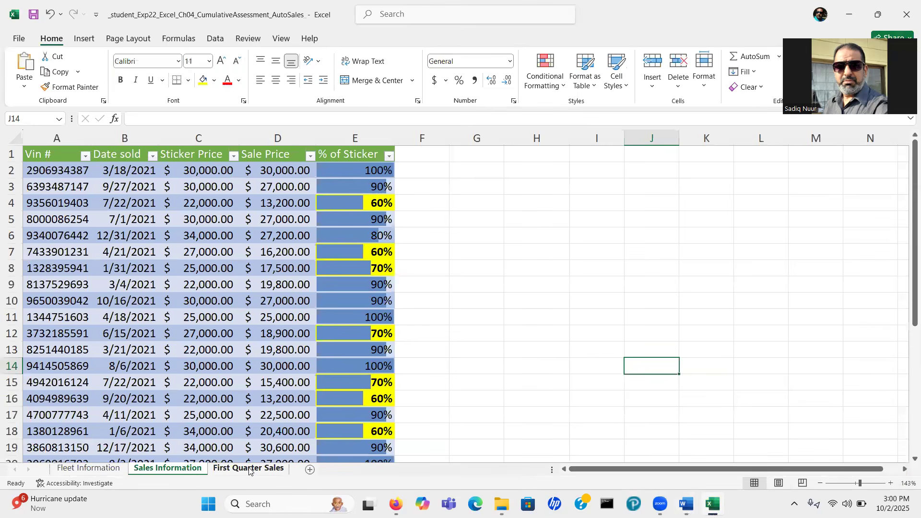
key("ctrl")
key("ctrl")
key("ctrl")
key("ctrl")
left_click(249, 469)
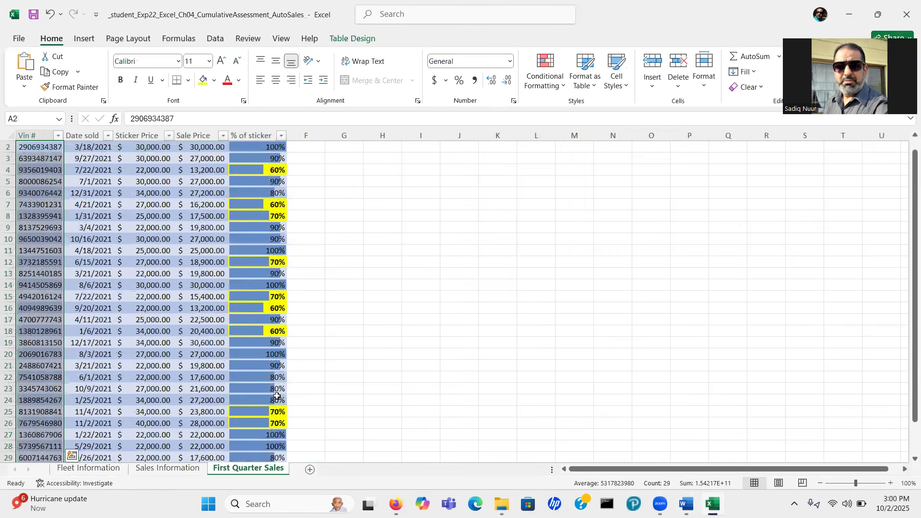
left_click(97, 171)
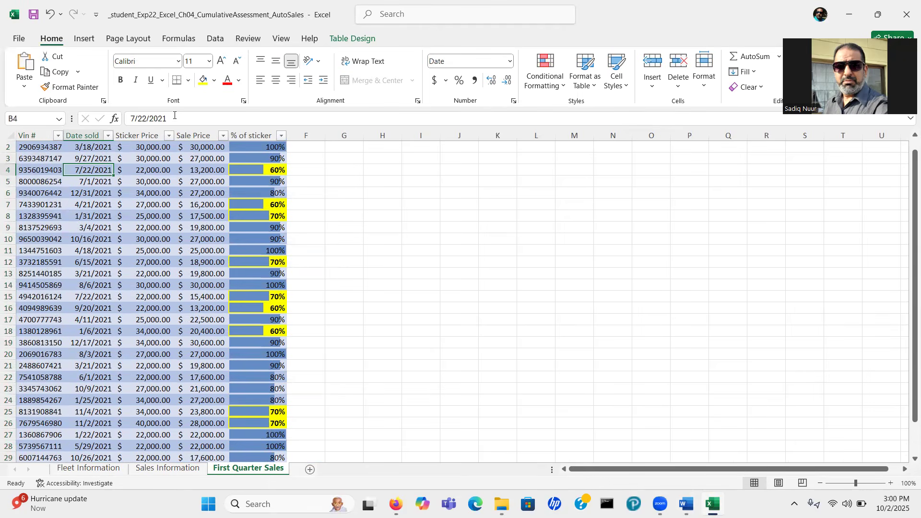
left_click(345, 42)
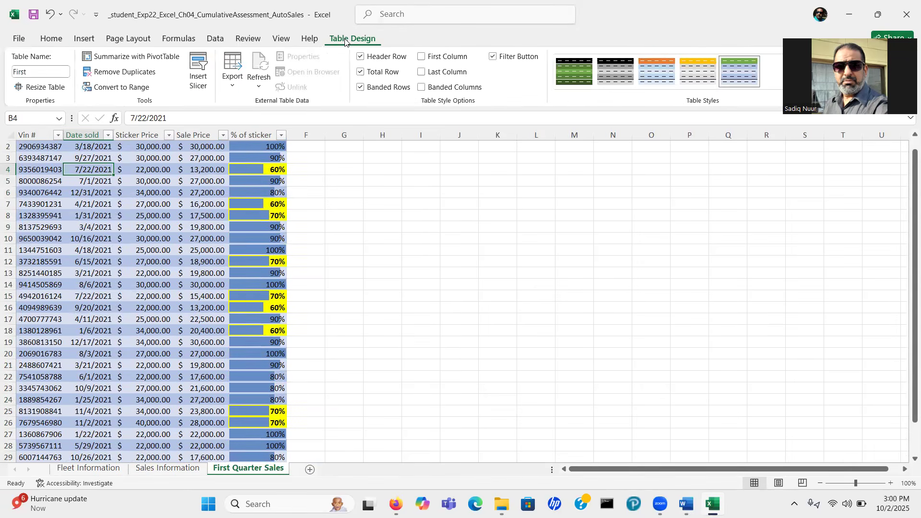
left_click(34, 70)
type("FirstQuarter")
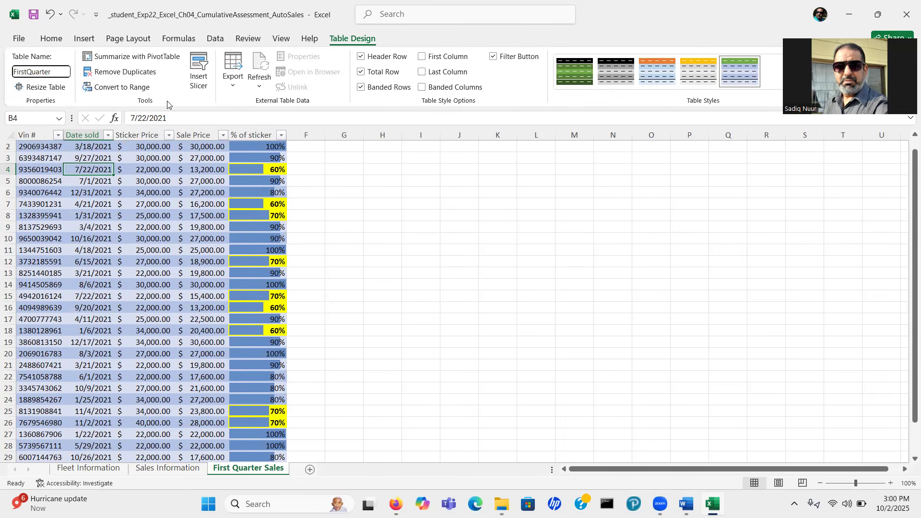
key("Return")
- Switch to the Word instructions and read steps 18 to 21
left_click(395, 504)
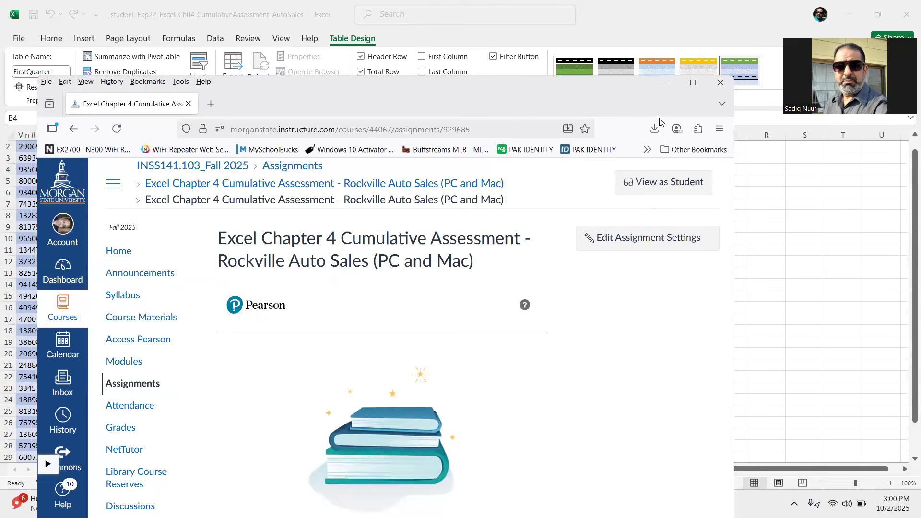
left_click(668, 82)
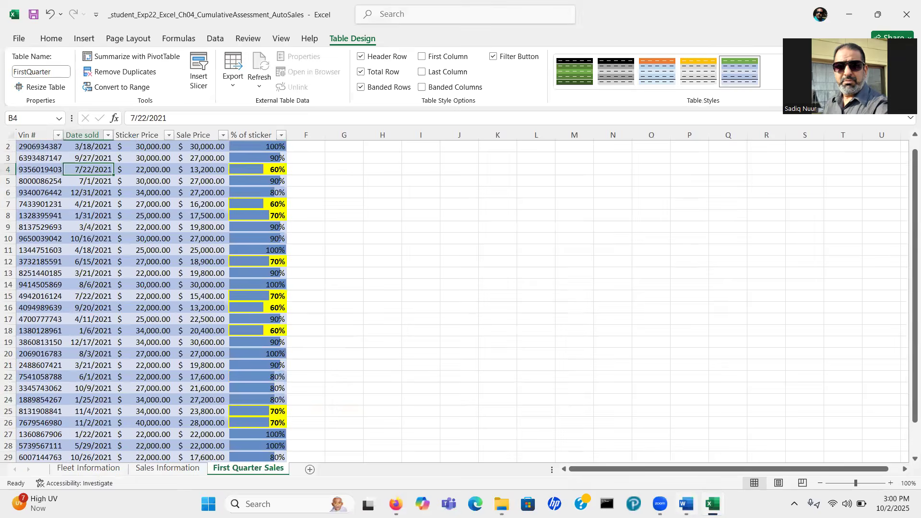
left_click(686, 504)
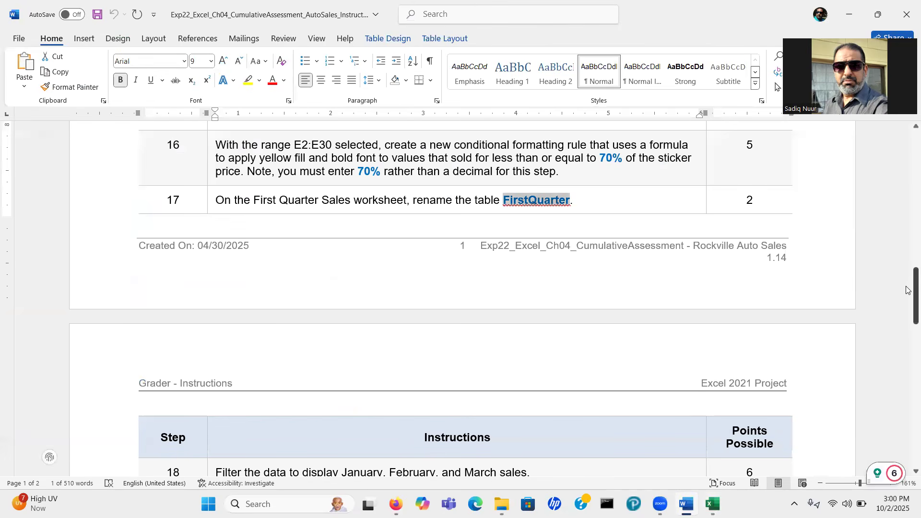
left_click_drag(907, 293, 906, 336)
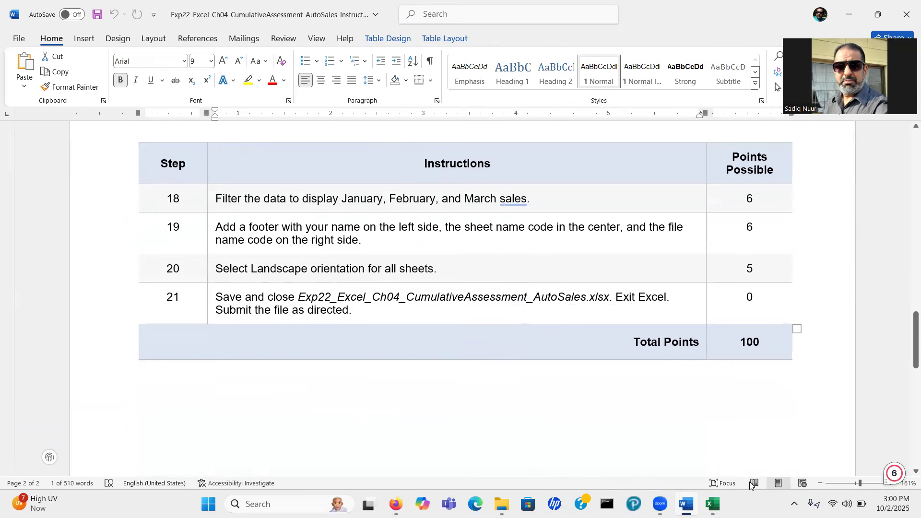
- Back in Excel, filter the Date sold column of the FirstQuarter table to January, February and March 2021
left_click(713, 504)
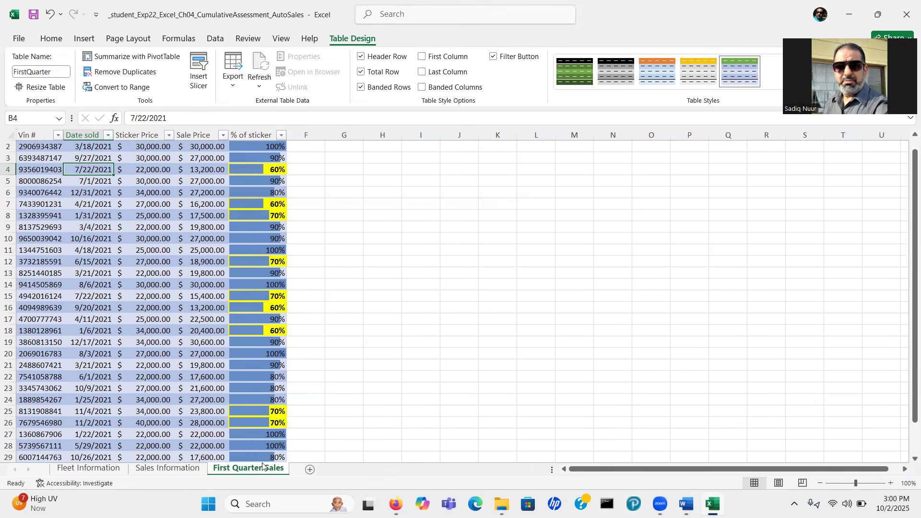
left_click_drag(914, 285, 915, 279)
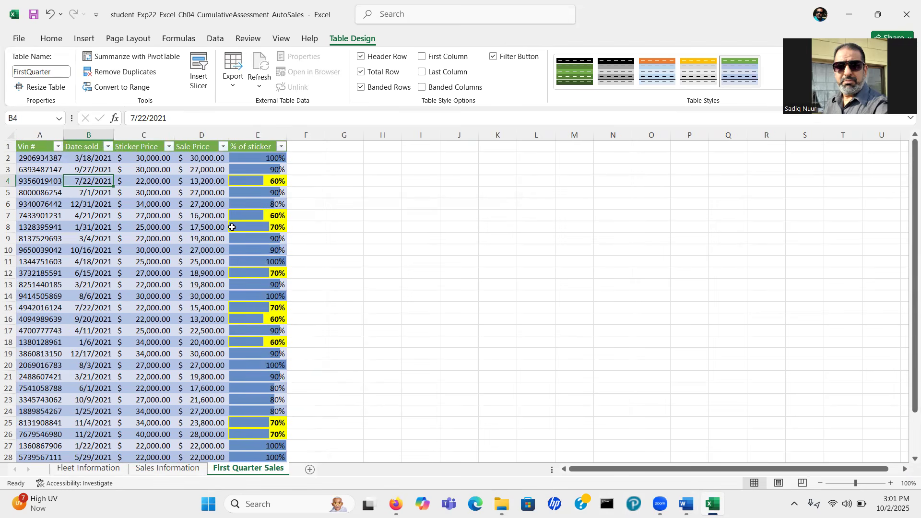
left_click(107, 147)
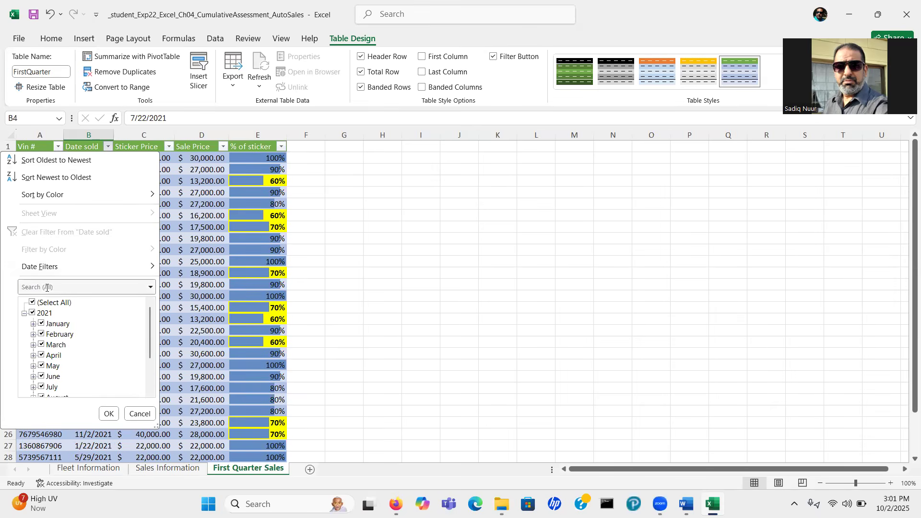
left_click(31, 303)
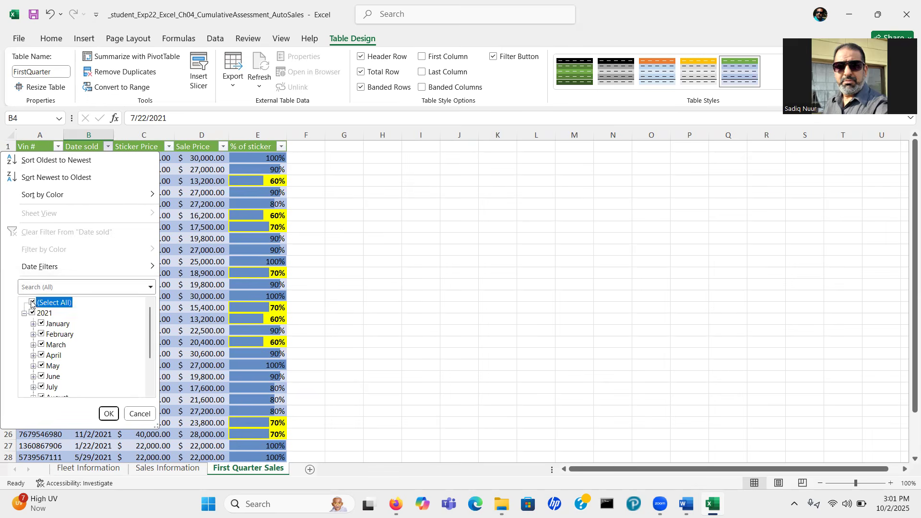
left_click(40, 325)
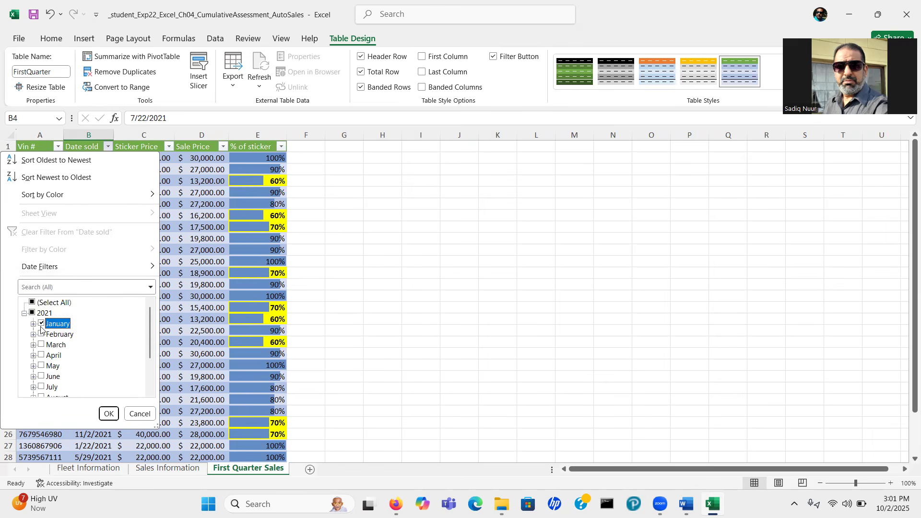
left_click(41, 334)
left_click(41, 348)
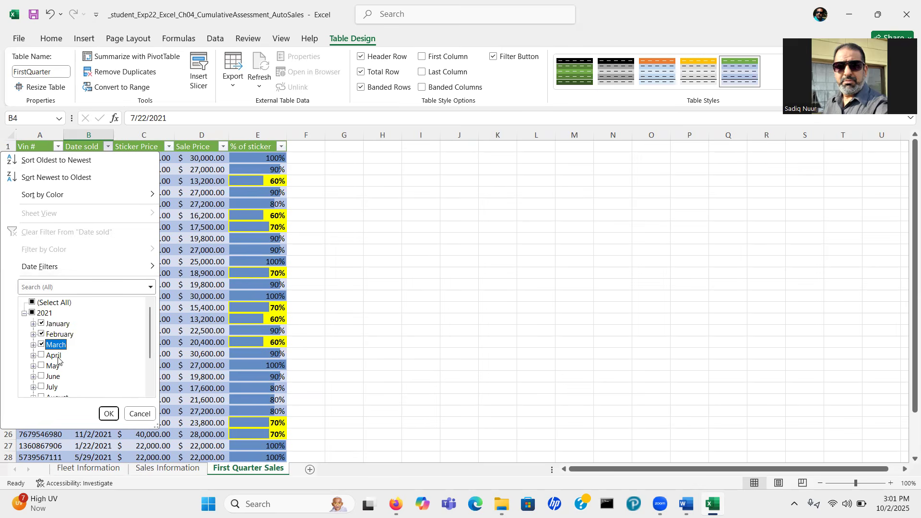
left_click(106, 415)
left_click(108, 414)
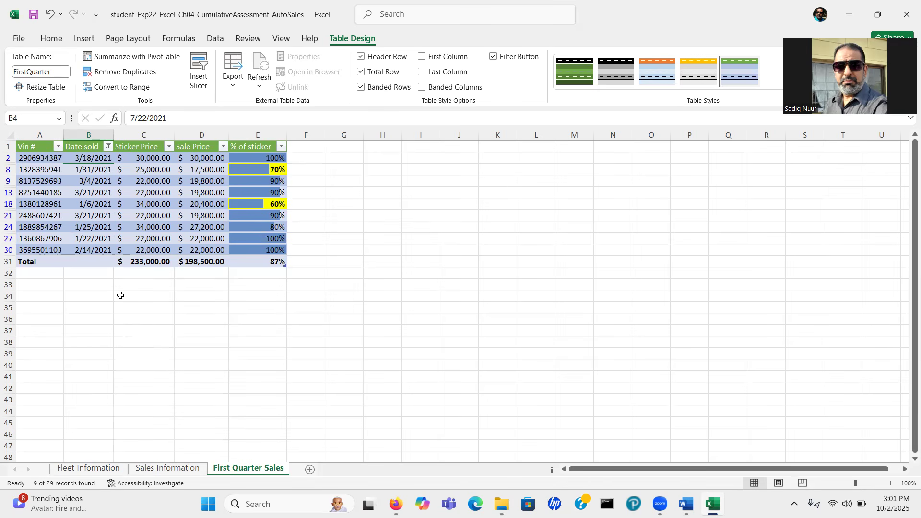
left_click(96, 307)
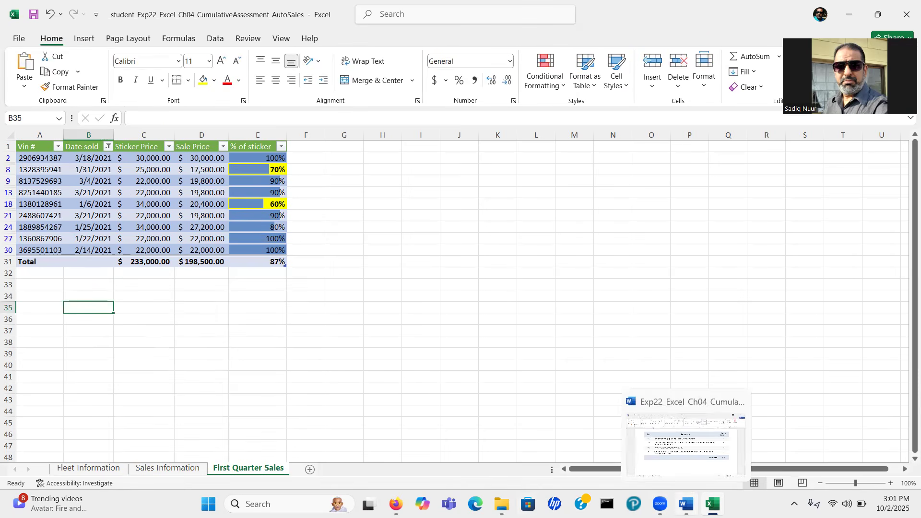
- Recheck the footer instruction in Word, then return to Excel and open the First Quarter Sales page footer for editing
left_click(686, 503)
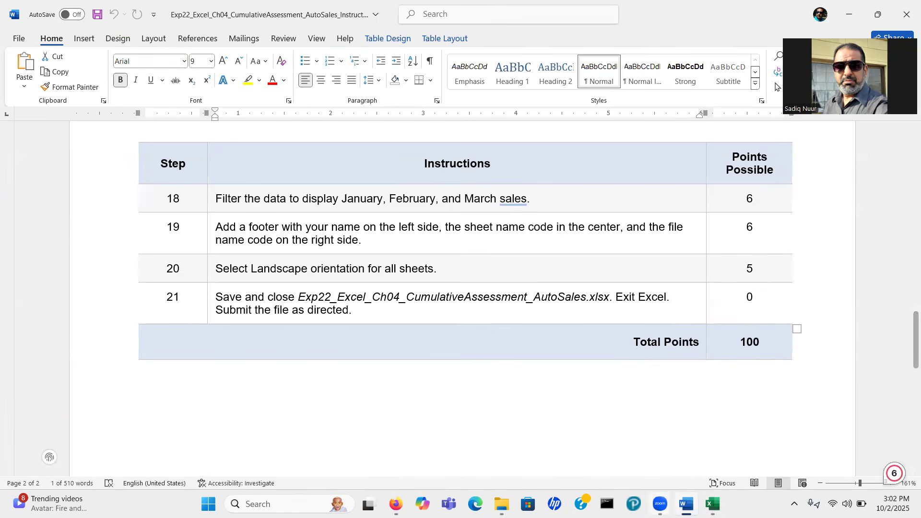
mouse_move(713, 504)
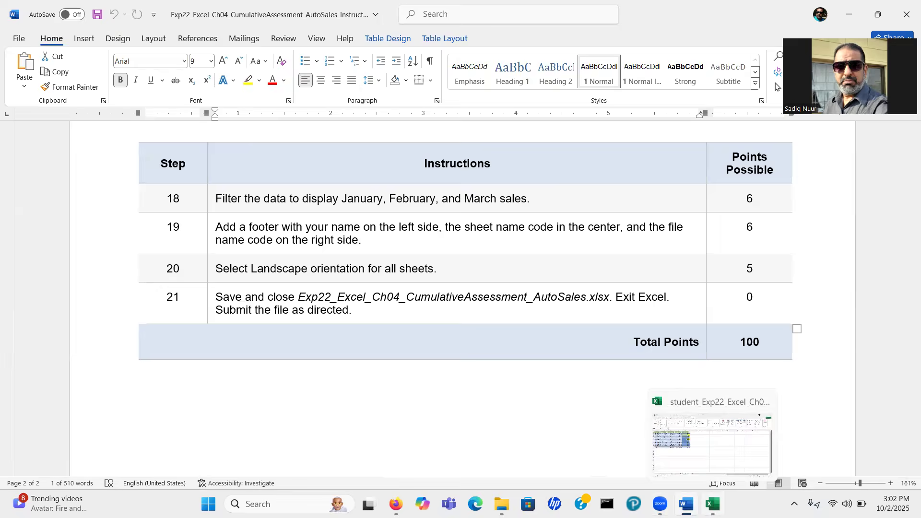
left_click(713, 444)
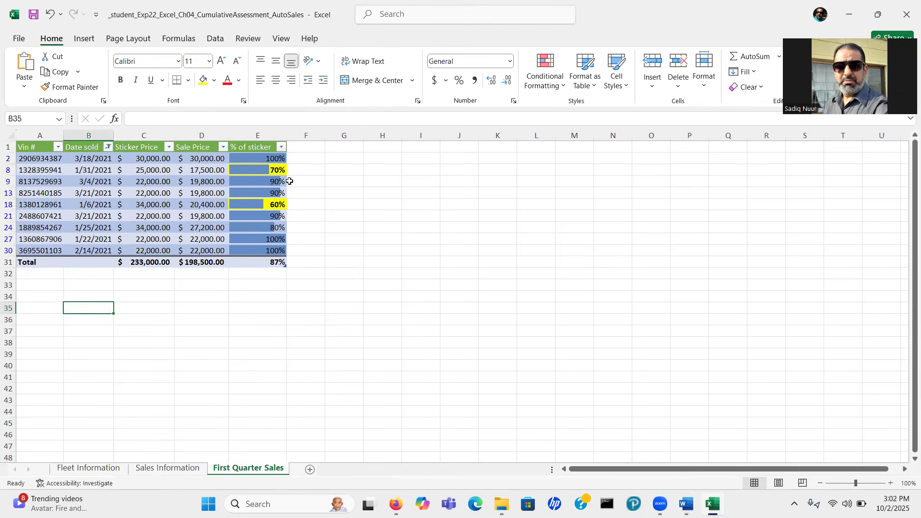
left_click(87, 39)
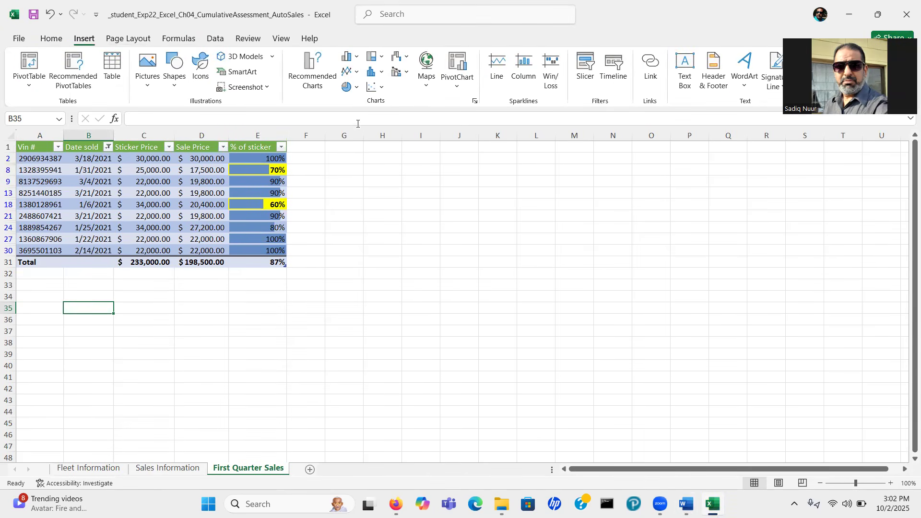
key("ctrl")
key("ctrl")
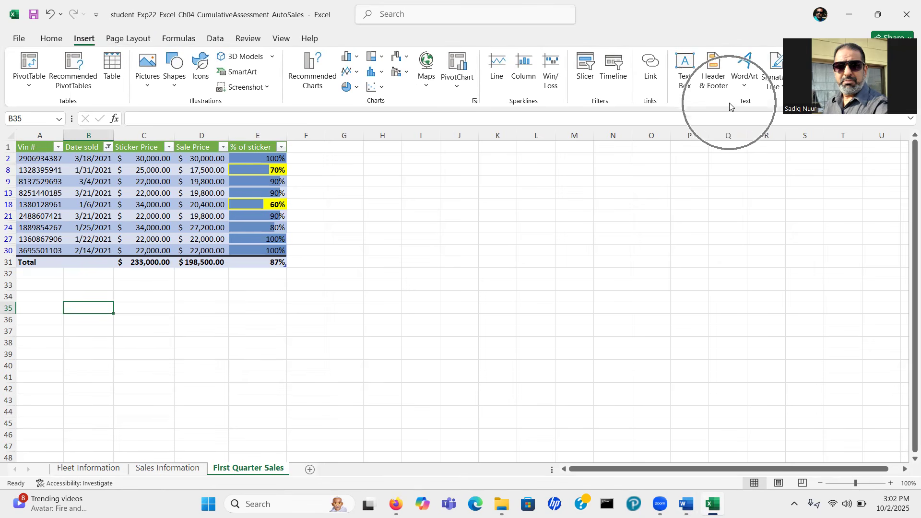
left_click(714, 65)
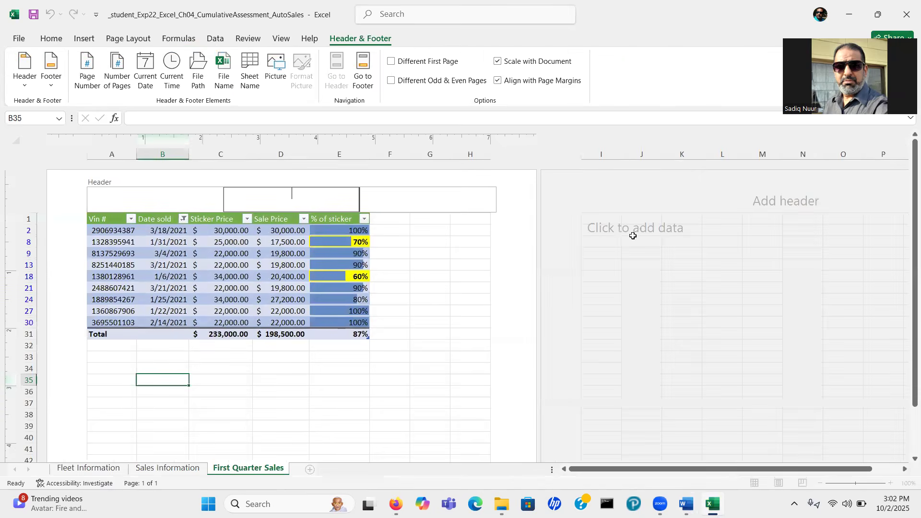
key("ctrl")
left_click(363, 70)
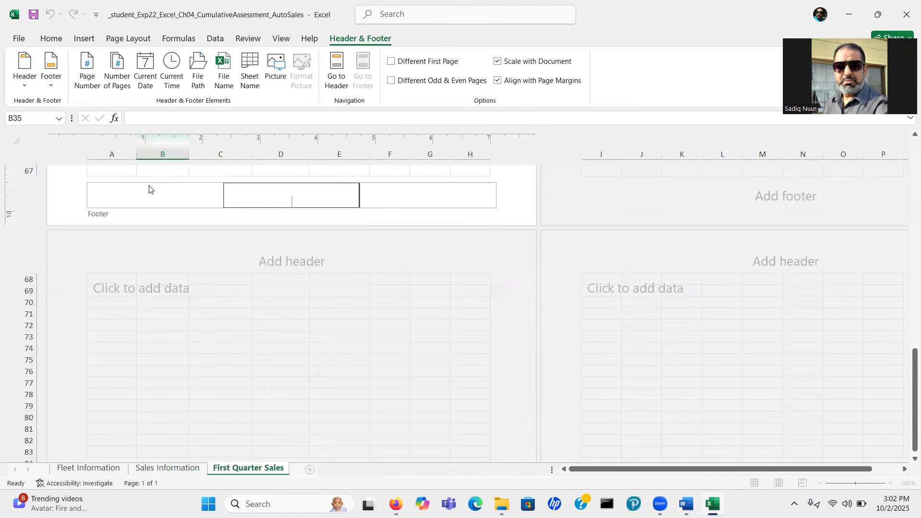
- Fill the footer with the student's name on the left, sheet name code in the center and file name code on the right, then restore Normal view
left_click(140, 193)
type("Sadiq Nuur")
left_click(273, 194)
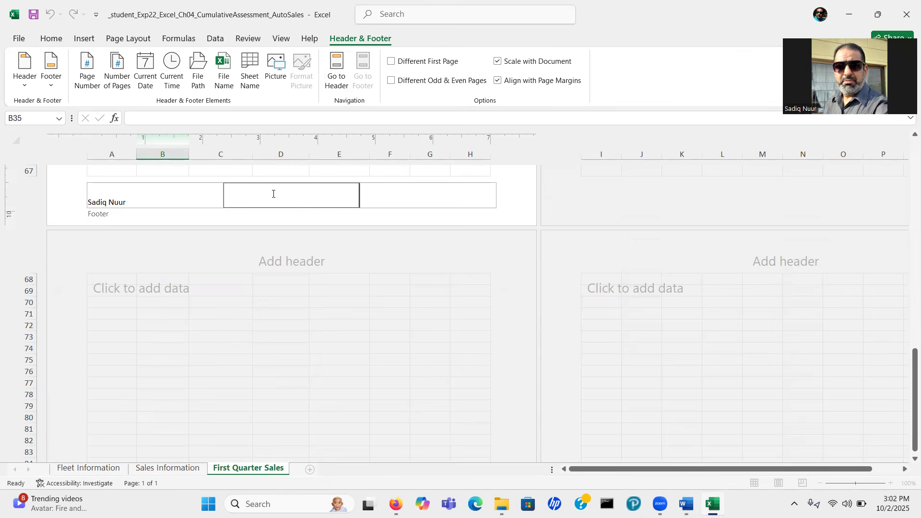
left_click(250, 72)
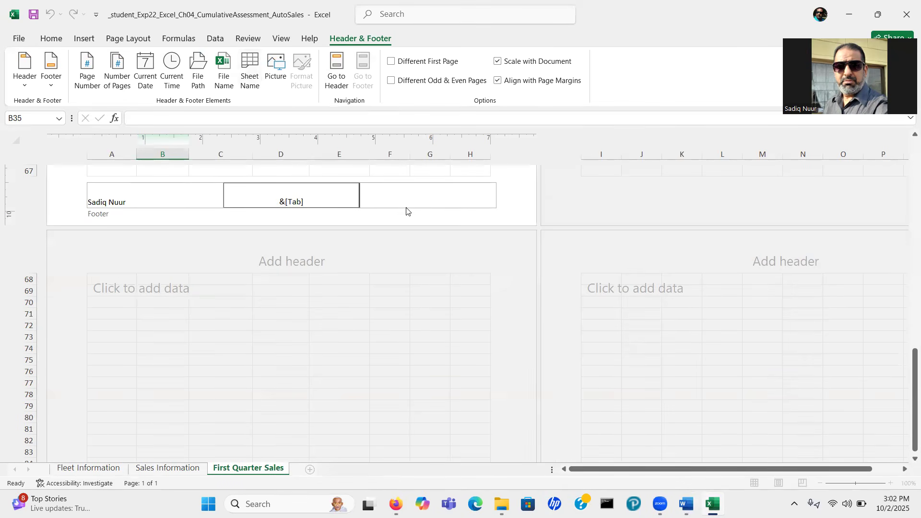
left_click(432, 190)
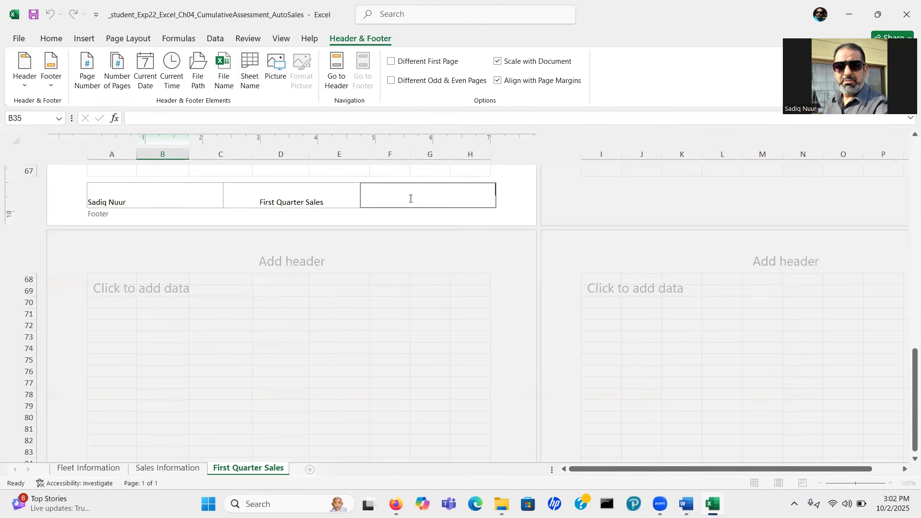
left_click(223, 72)
left_click(387, 171)
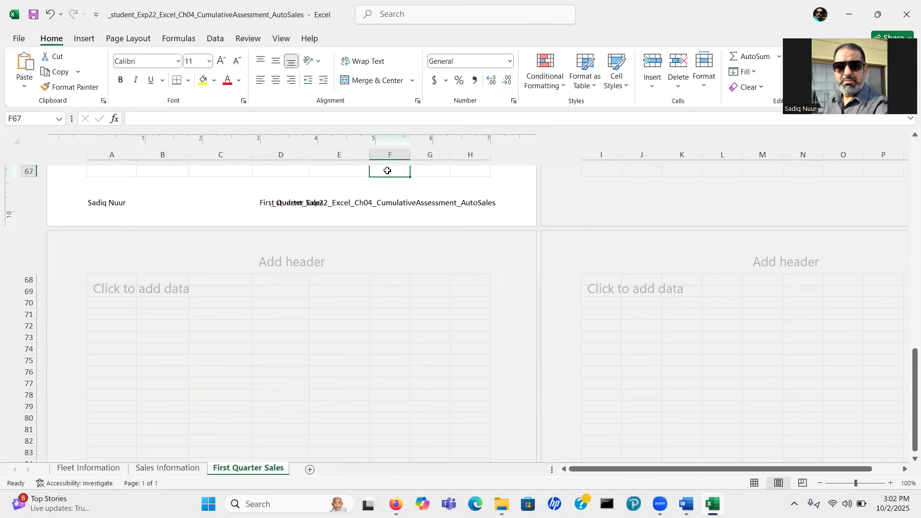
left_click(755, 483)
left_click(755, 483)
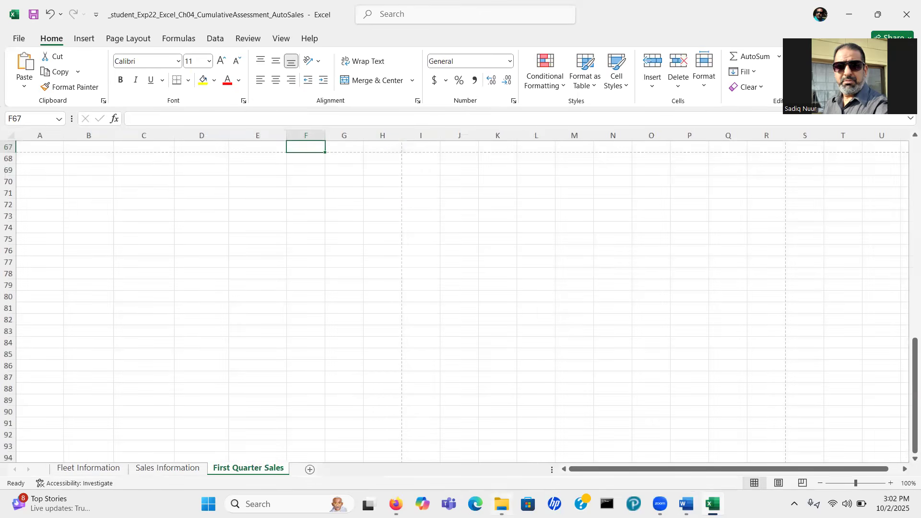
- Switch to the Word instructions to read step 20 and return to the Excel workbook
left_click(686, 504)
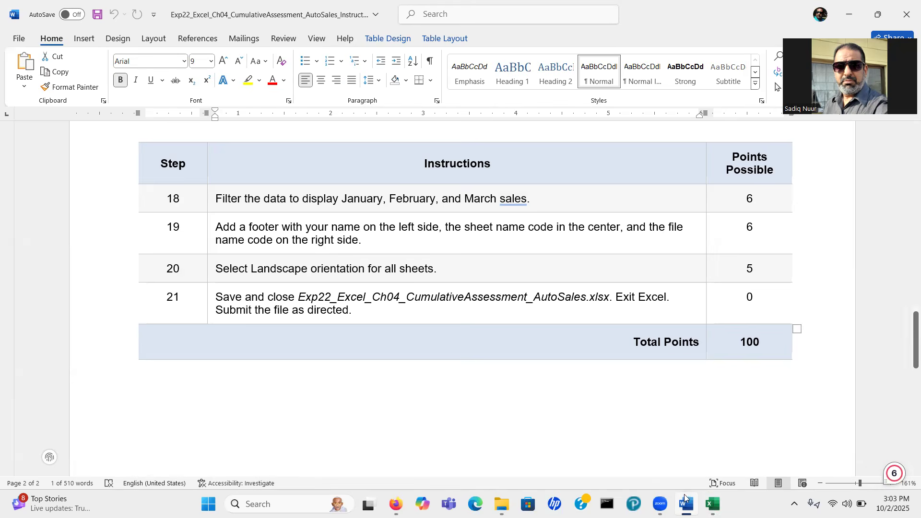
left_click(714, 504)
left_click(88, 469)
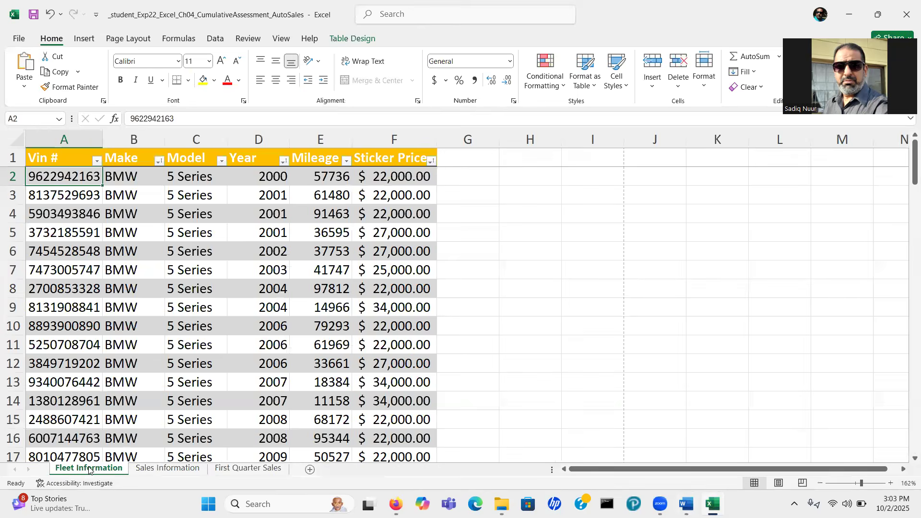
left_click(154, 470, "shift")
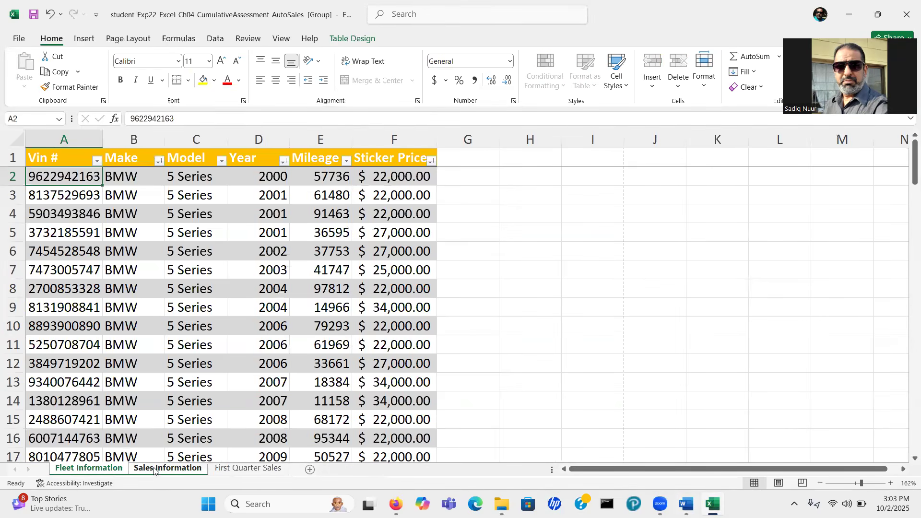
left_click(245, 471, "shift")
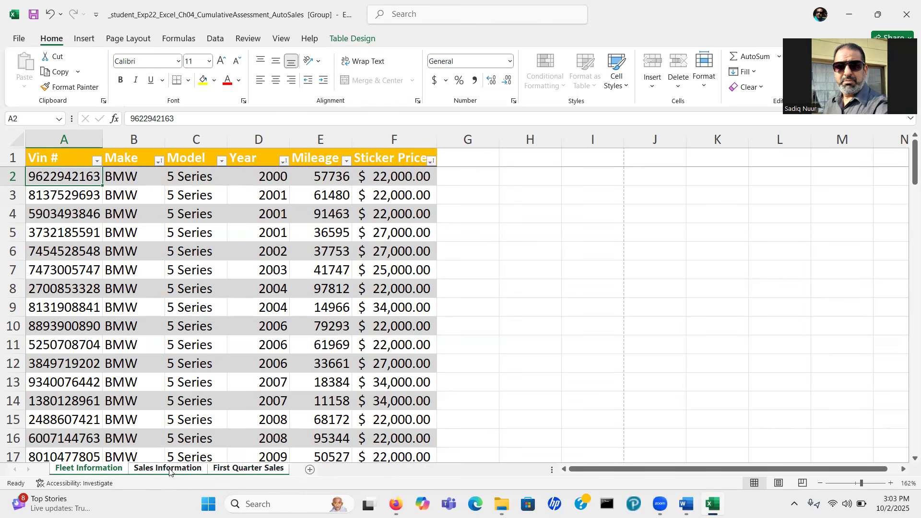
left_click(233, 469)
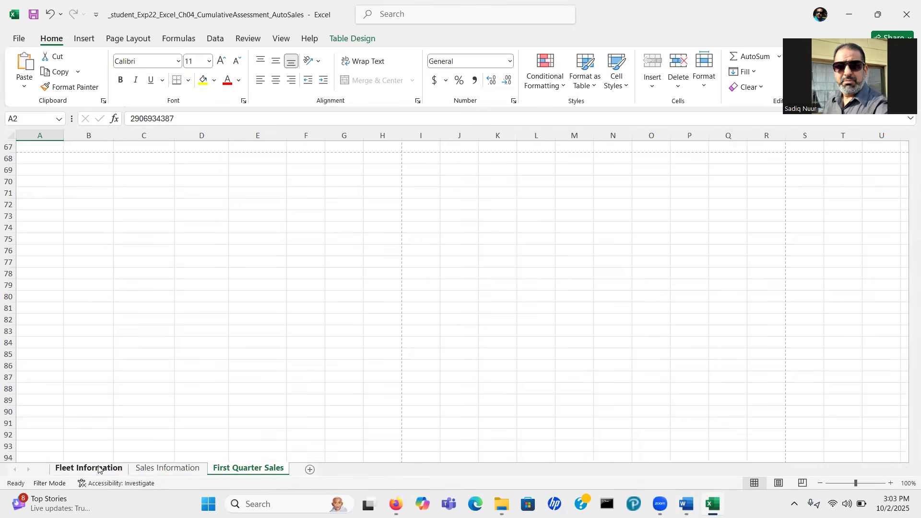
- Group the Fleet Information, Sales Information and First Quarter Sales worksheets and set their page orientation to Landscape
left_click(98, 469)
left_click(152, 469, "shift")
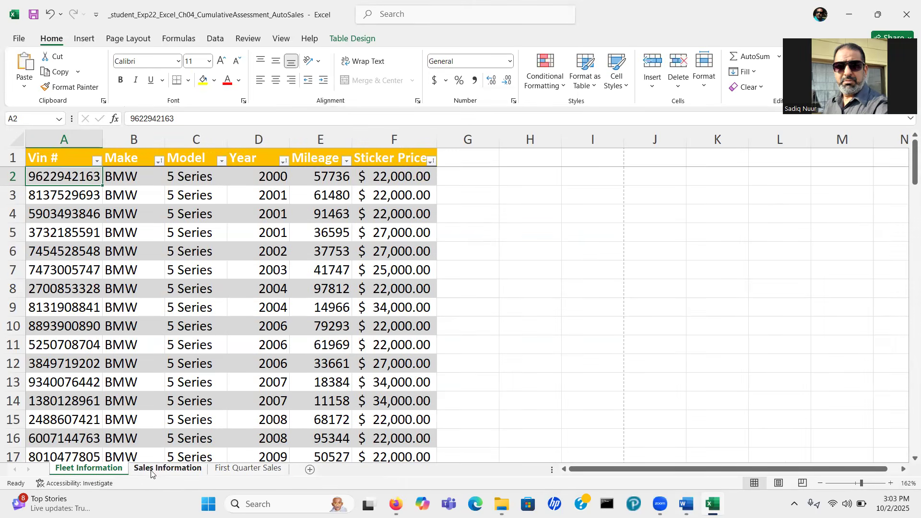
left_click(247, 468, "shift")
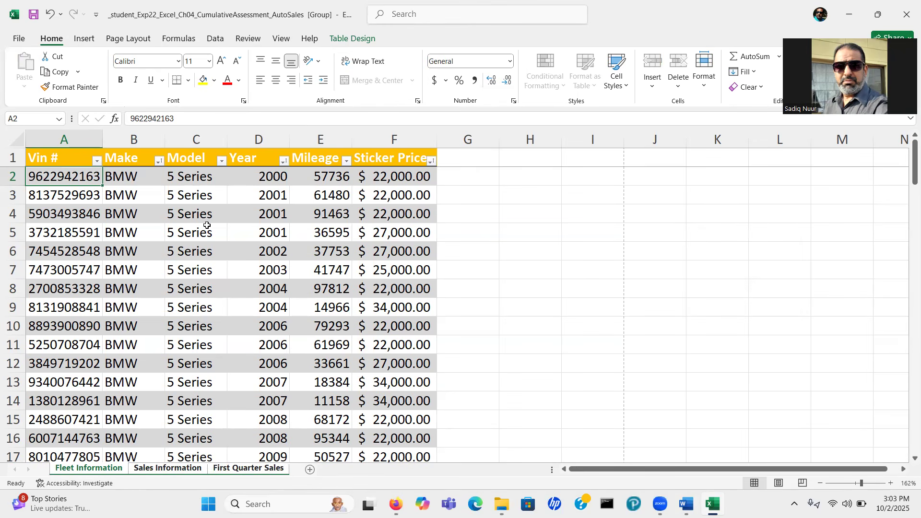
left_click(128, 39)
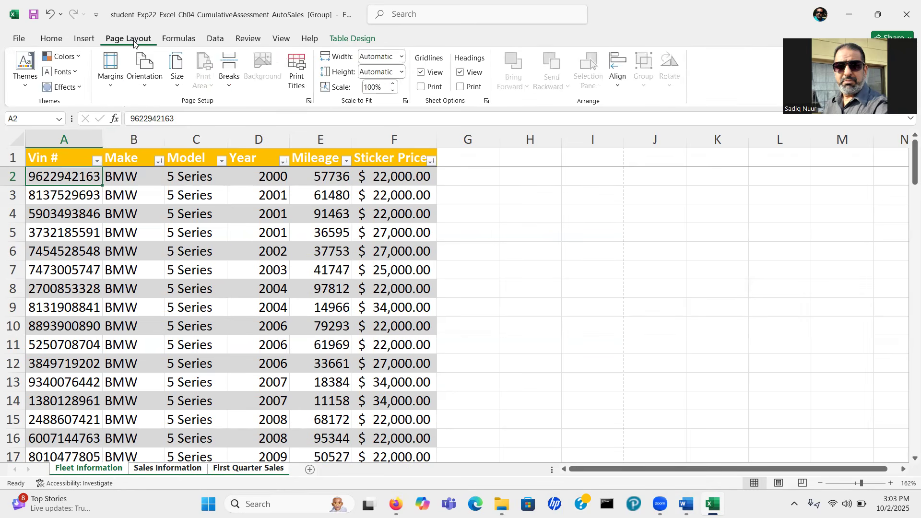
left_click(150, 89)
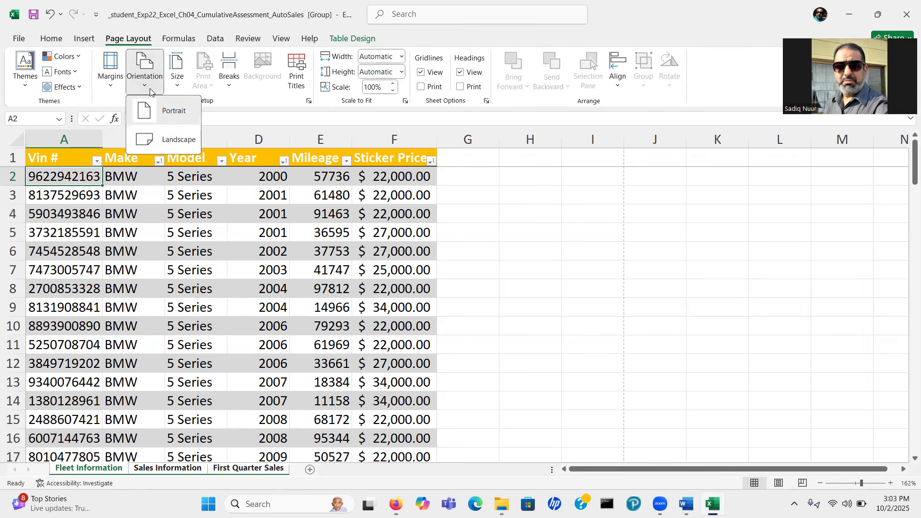
left_click(176, 143)
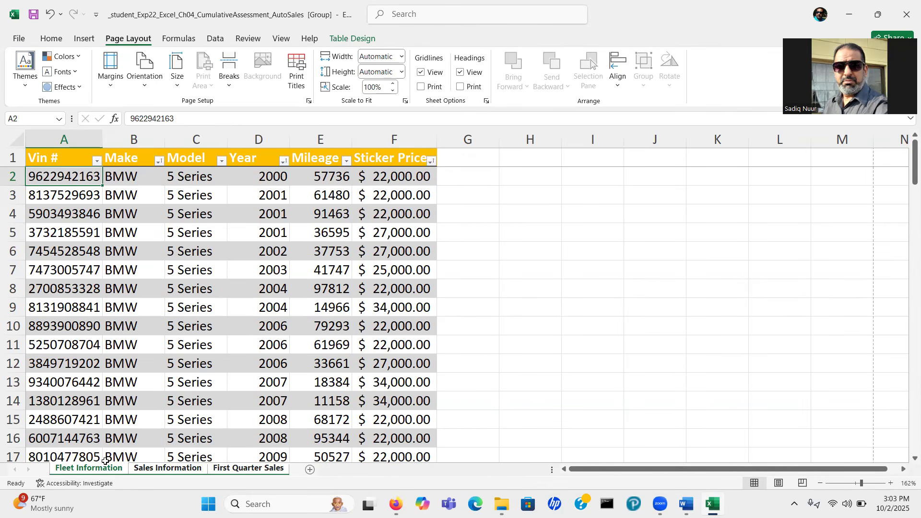
- Ungroup the worksheets and check the page orientation setting on Sales Information and Fleet Information
left_click(146, 469)
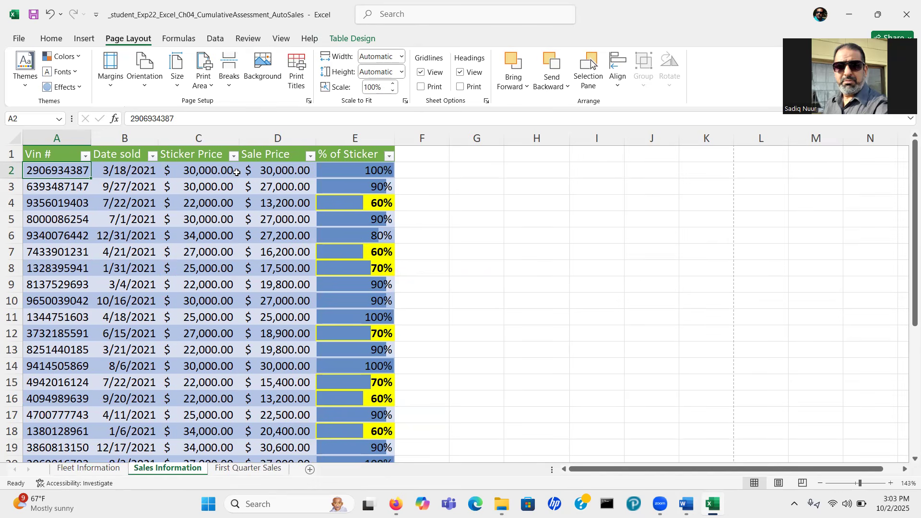
left_click(150, 91)
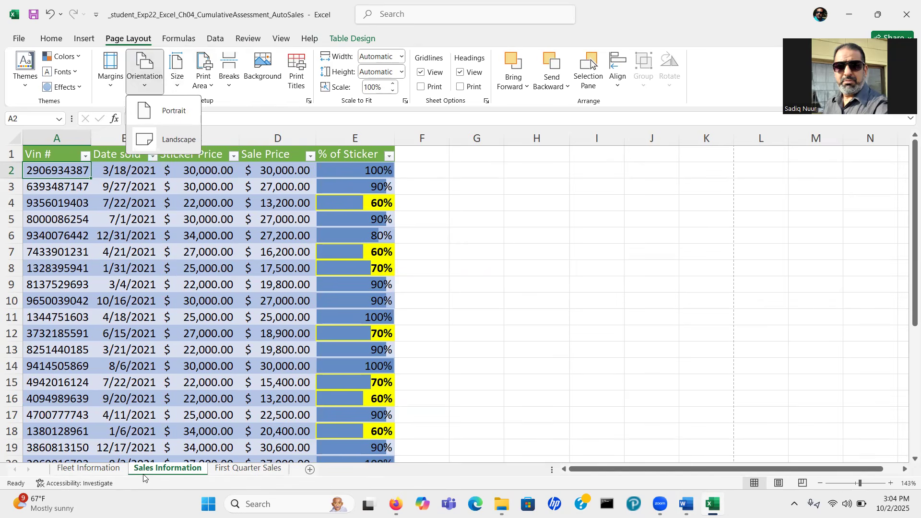
left_click(80, 471)
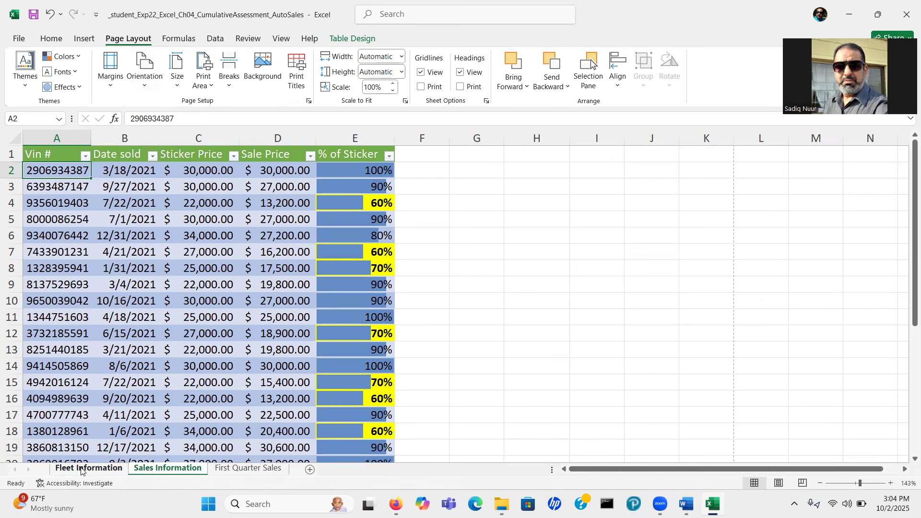
left_click(81, 472)
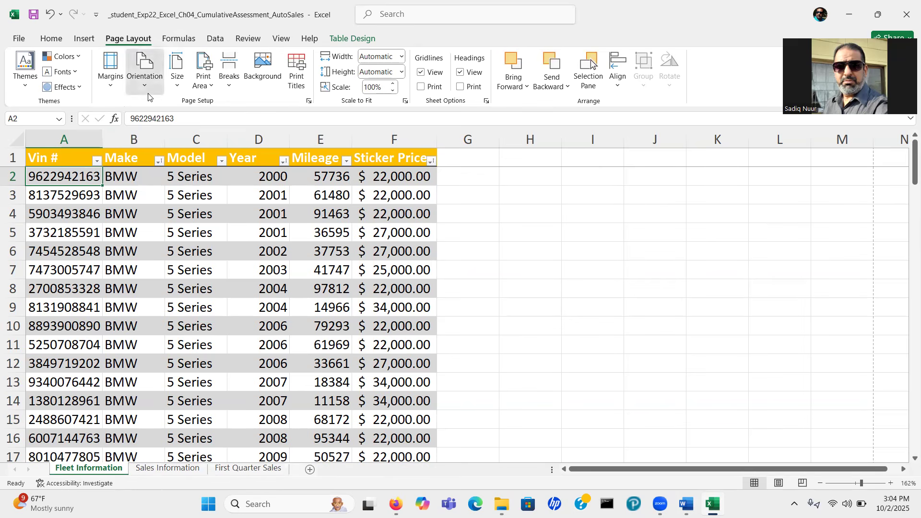
left_click(147, 77)
left_click(529, 303)
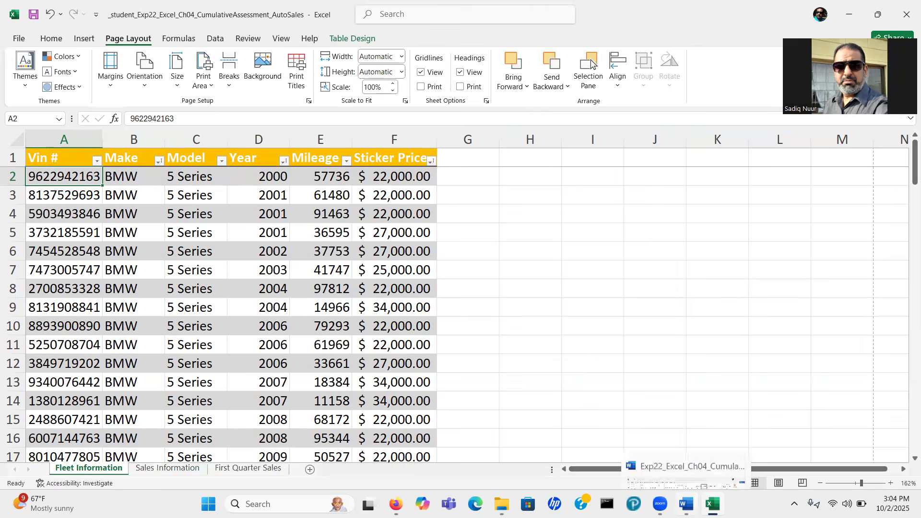
- Check step 21 in the Word instructions, then save the Excel workbook and close both files
left_click(686, 504)
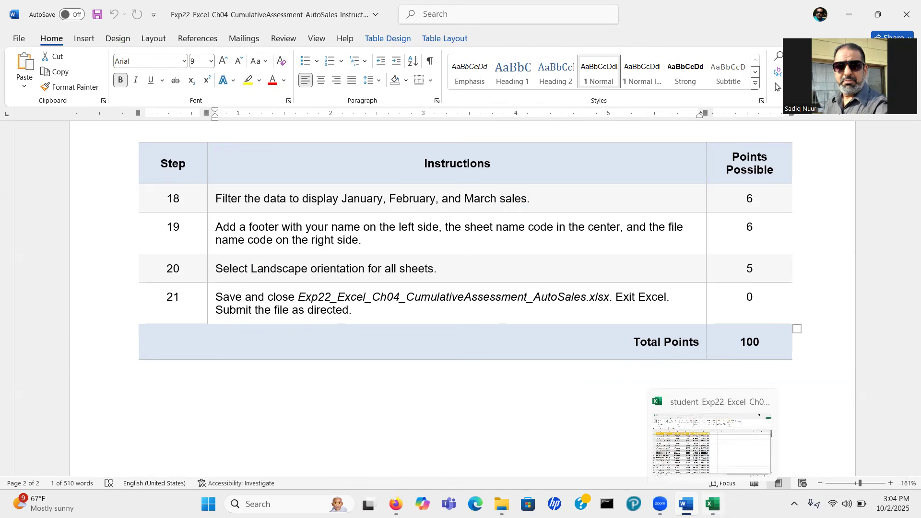
left_click(713, 453)
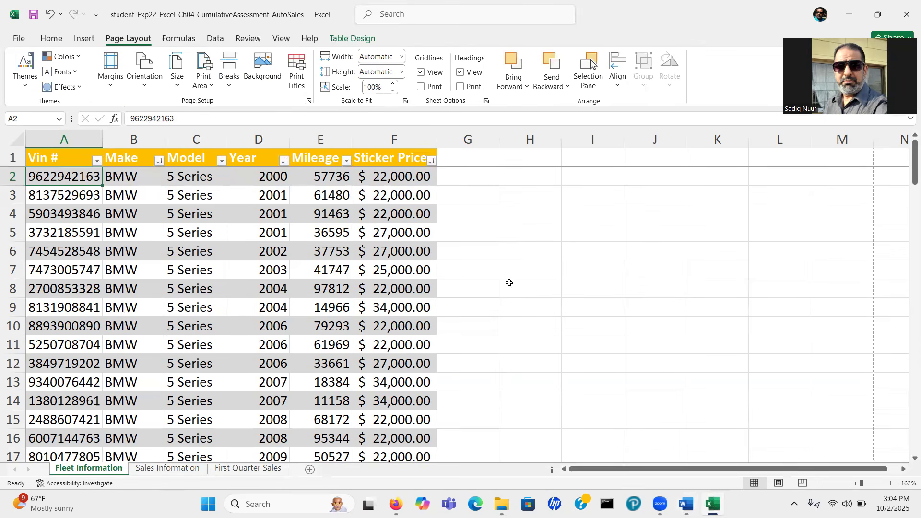
left_click(33, 16)
left_click_drag(321, 15, 330, 107)
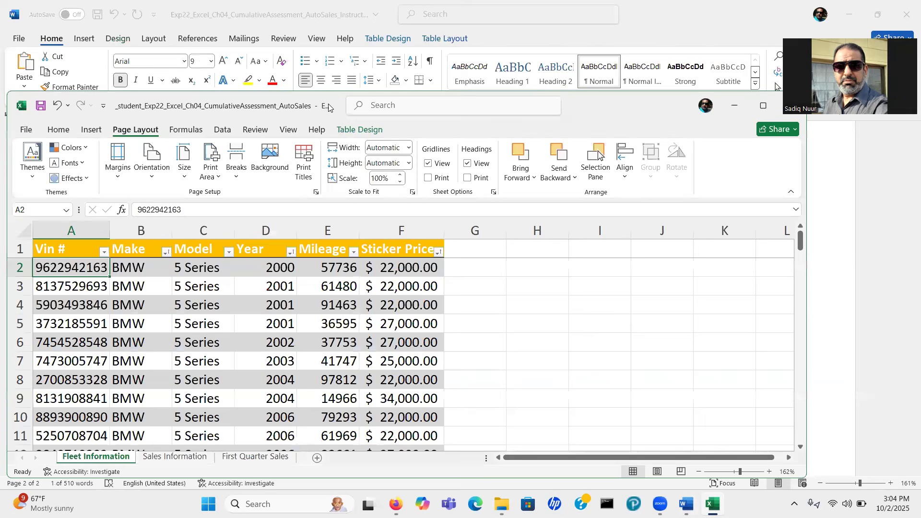
left_click(791, 105)
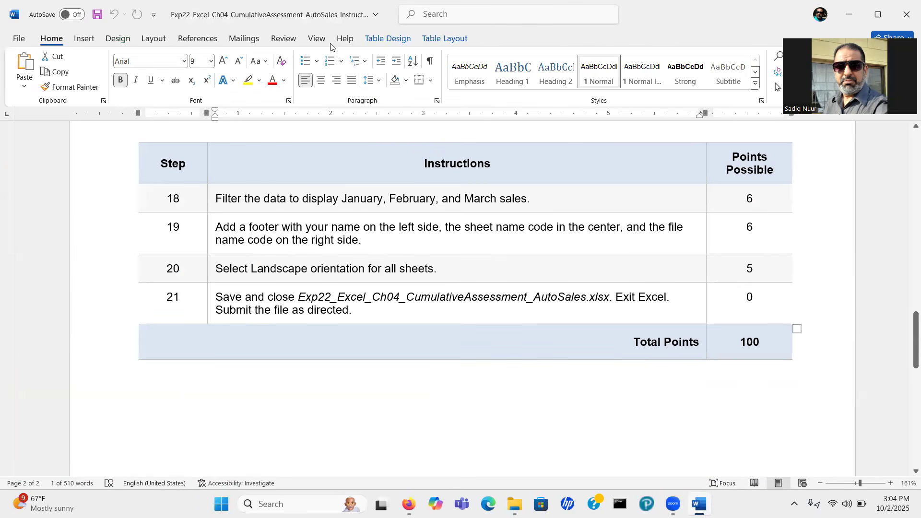
left_click_drag(331, 15, 336, 105)
left_click(739, 105)
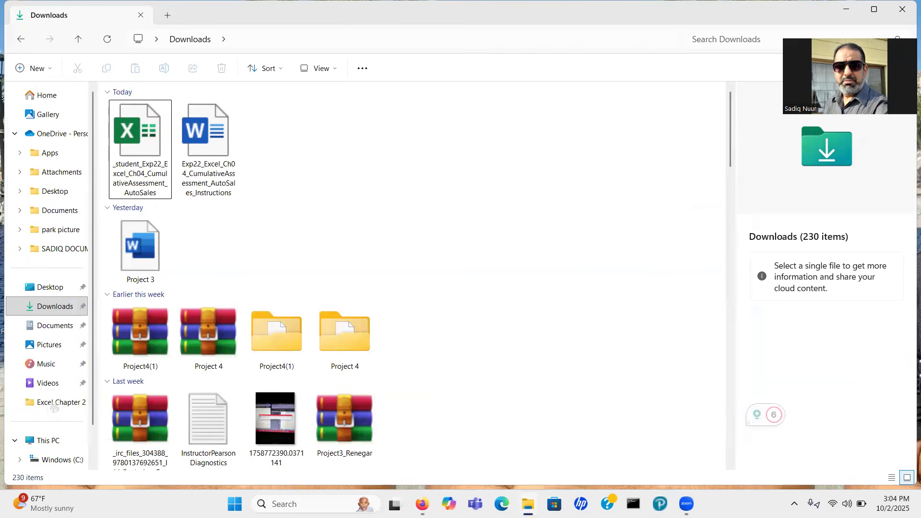
- Minimize the Downloads folder, switch to Firefox and open the Assignments list of the INSS141.103_Fall 2025 course
left_click(528, 504)
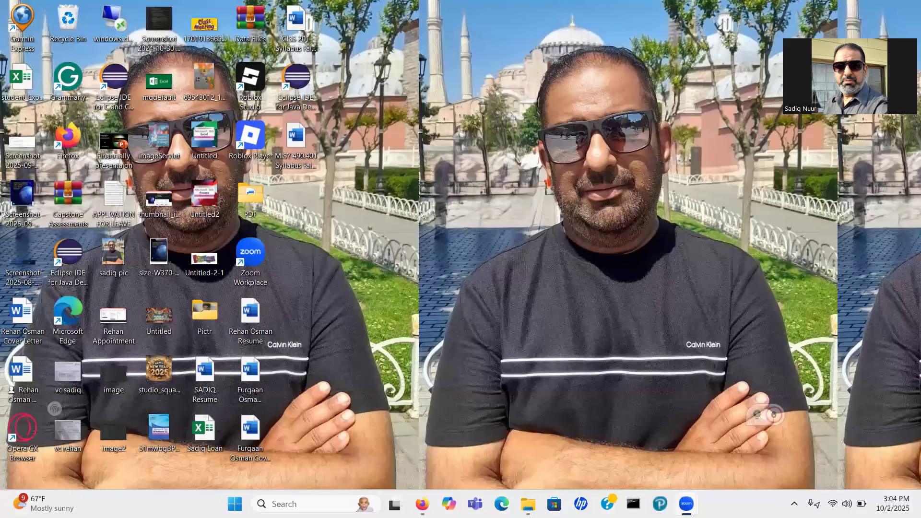
left_click(422, 503)
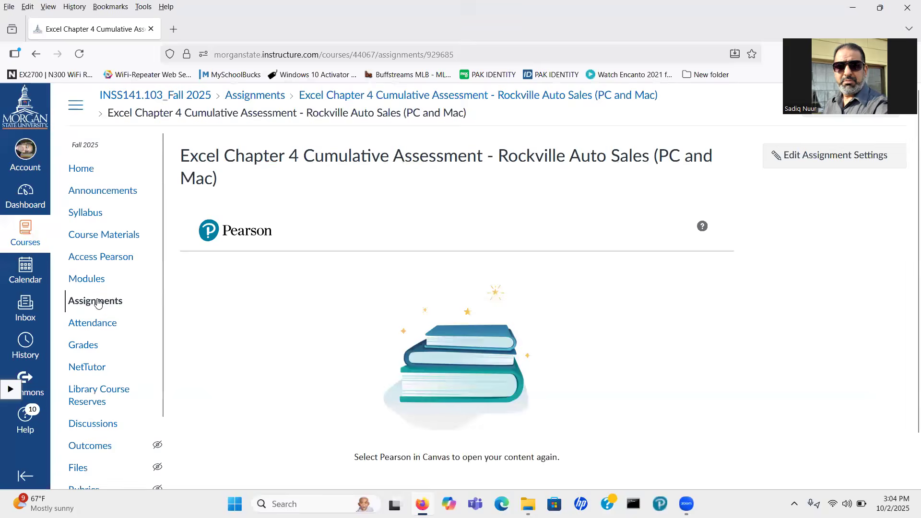
left_click(98, 301)
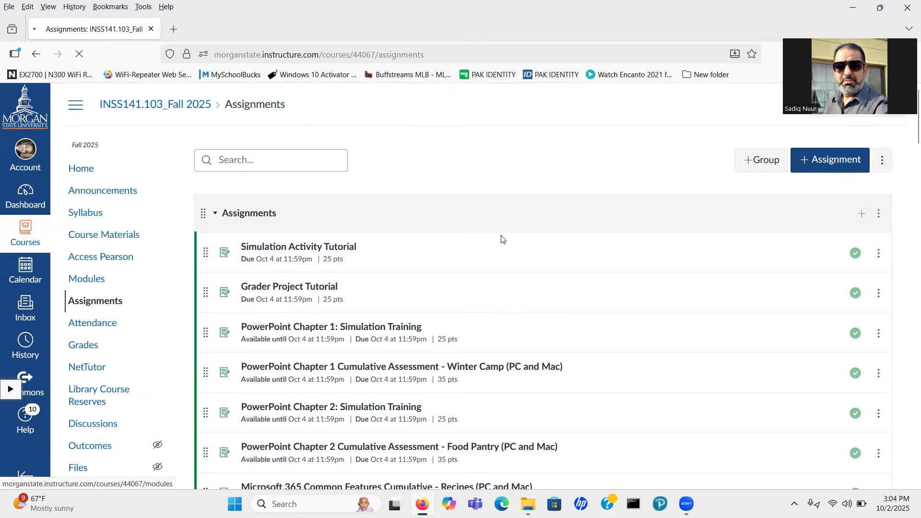
- Open the Excel Chapter 4 Cumulative Assessment - Rockville Auto Sales assignment in Pearson and continue to its submission page
left_click_drag(916, 134, 916, 207)
scroll(906, 210, "down", 5)
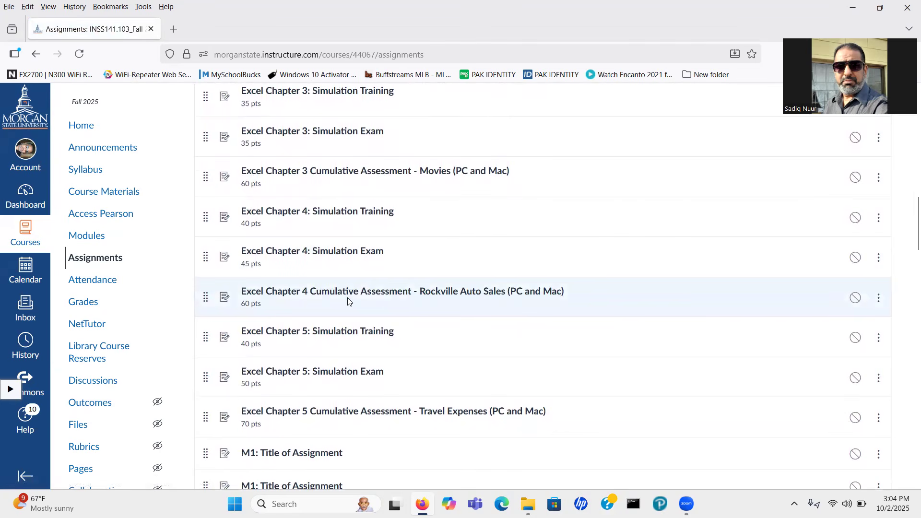
left_click(347, 298)
left_click(479, 293)
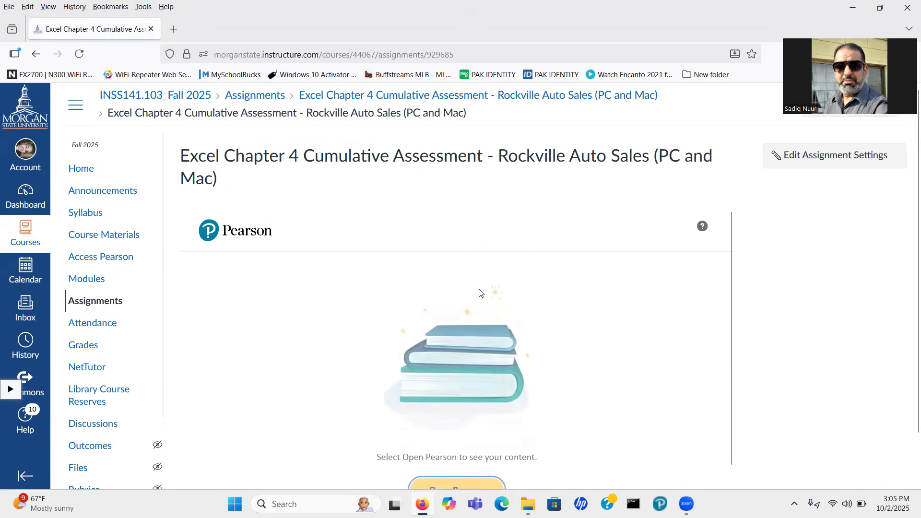
left_click(464, 483)
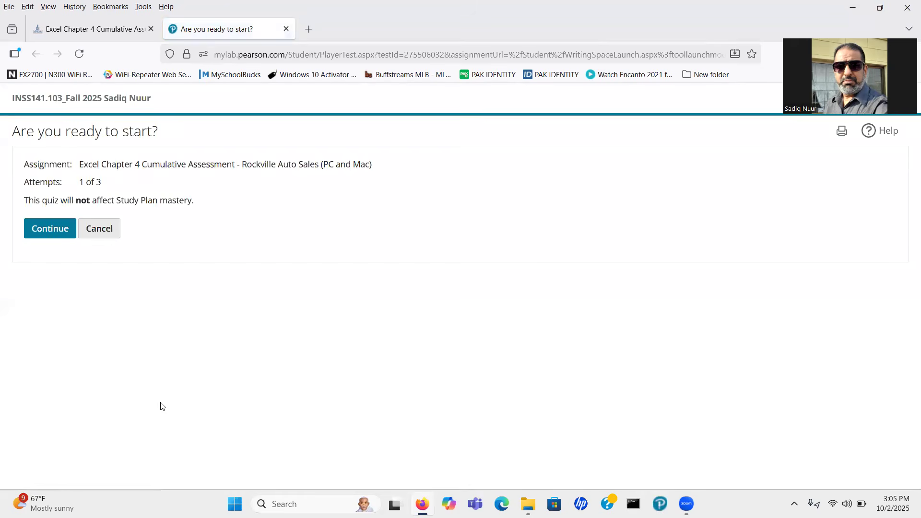
left_click(50, 233)
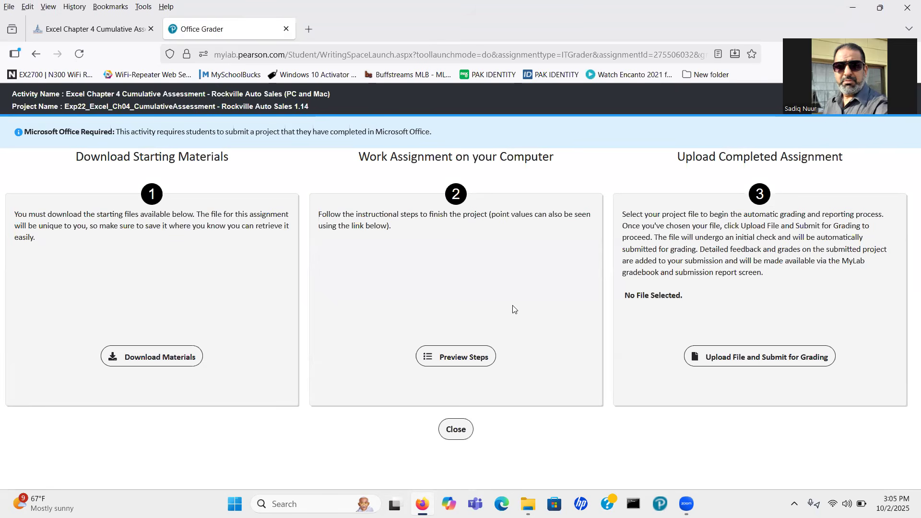
- Upload the _student_Exp22_Excel_Ch04_CumulativeAssessment_AutoSales workbook from Downloads, submit it for grading and continue to the quiz summary
key("ctrl")
key("ctrl")
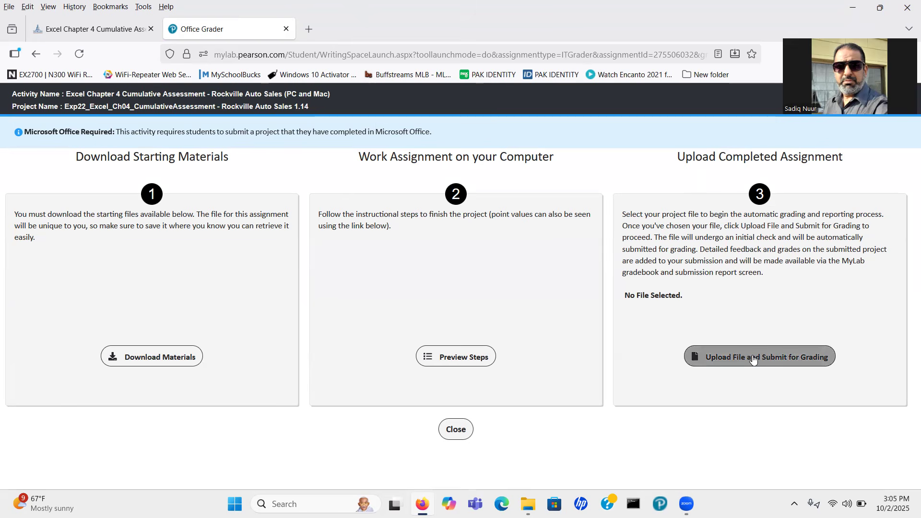
left_click(753, 358)
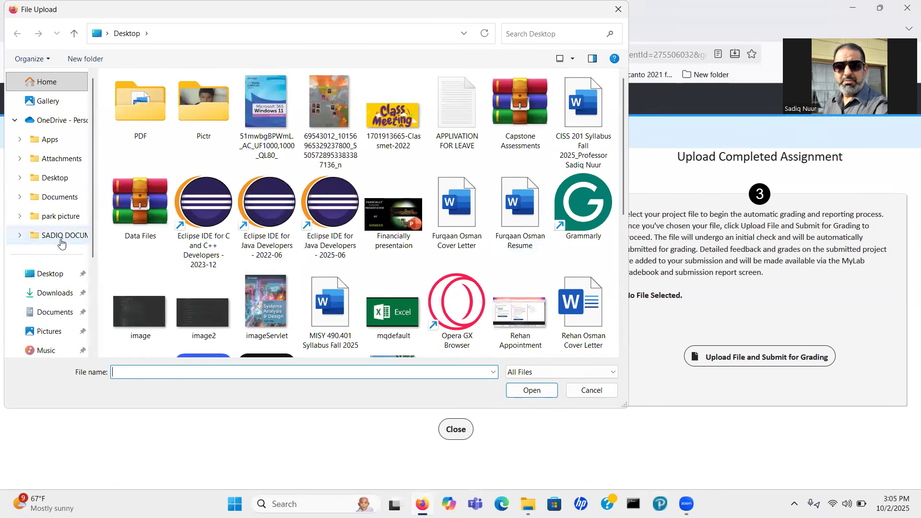
left_click(54, 294)
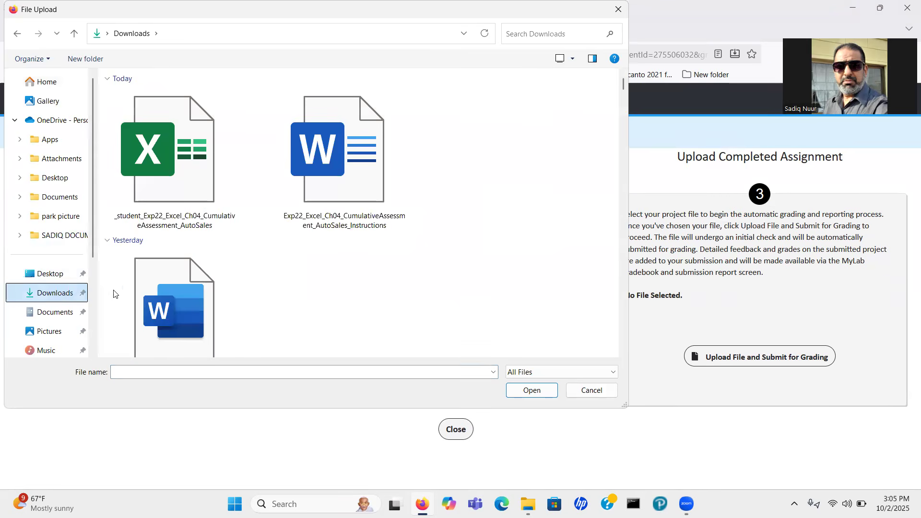
left_click(180, 160)
left_click(518, 392)
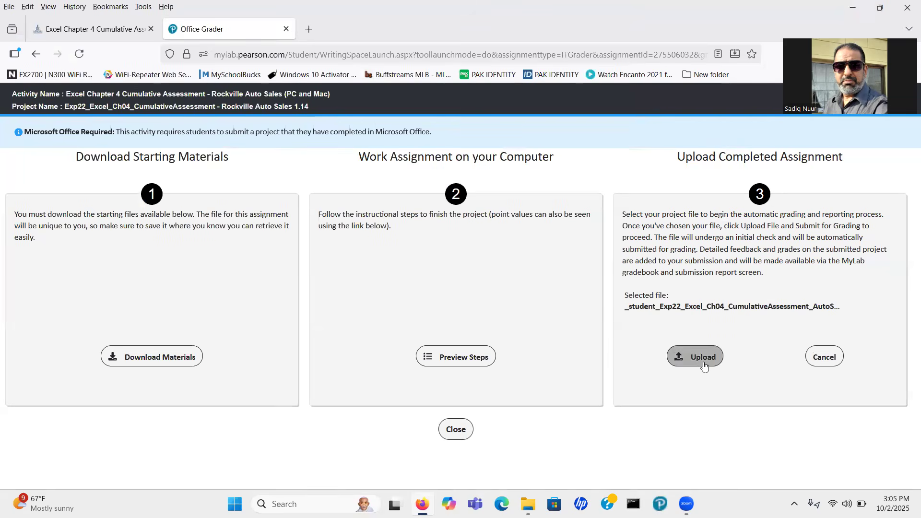
left_click(703, 365)
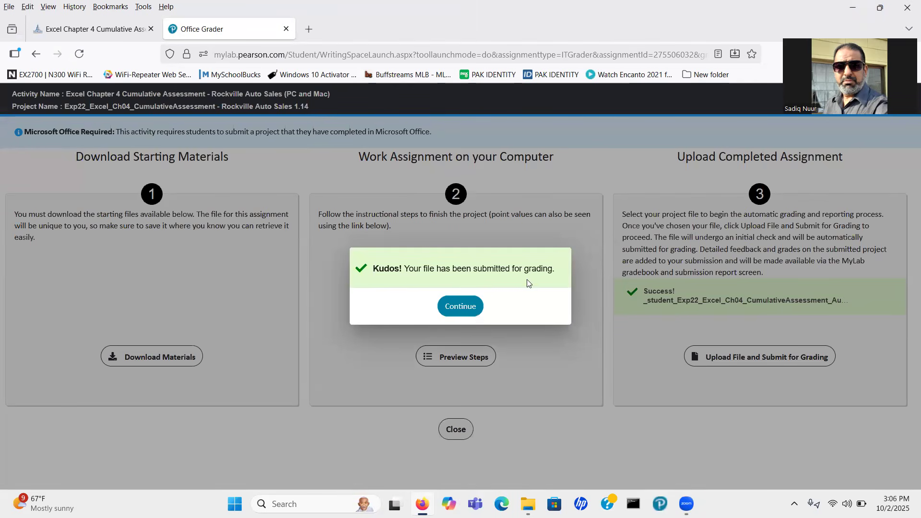
left_click(461, 307)
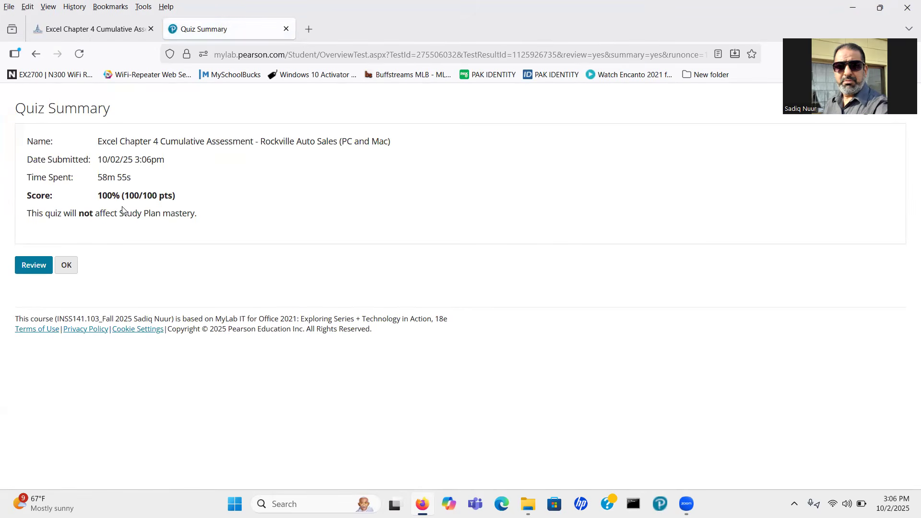
key("ctrl")
key("ctrl")
key("ctrl")
key("ctrl")
key("ctrl")
key("ctrl")
key("ctrl")
- Review the submission's score card for points earned per instruction step, closing the report and the quiz summary when done
left_click(35, 271)
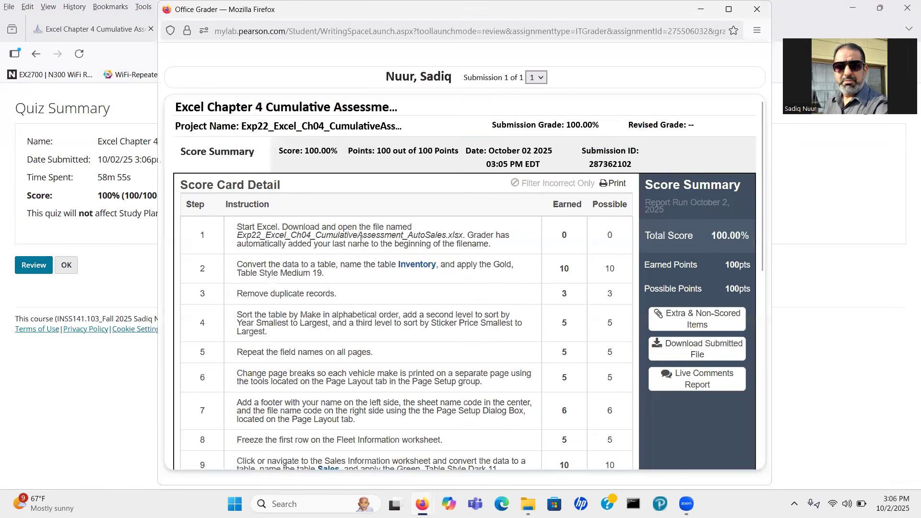
left_click_drag(763, 169, 778, 261)
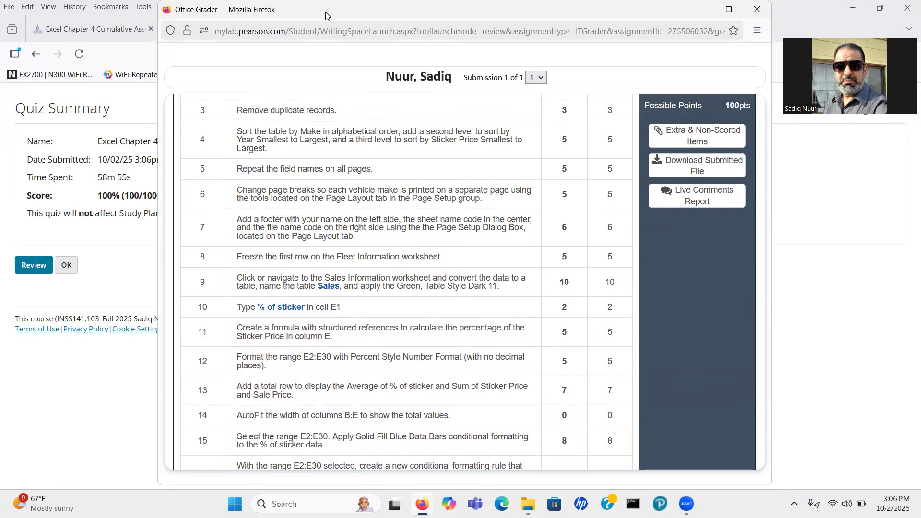
left_click_drag(326, 12, 309, 359)
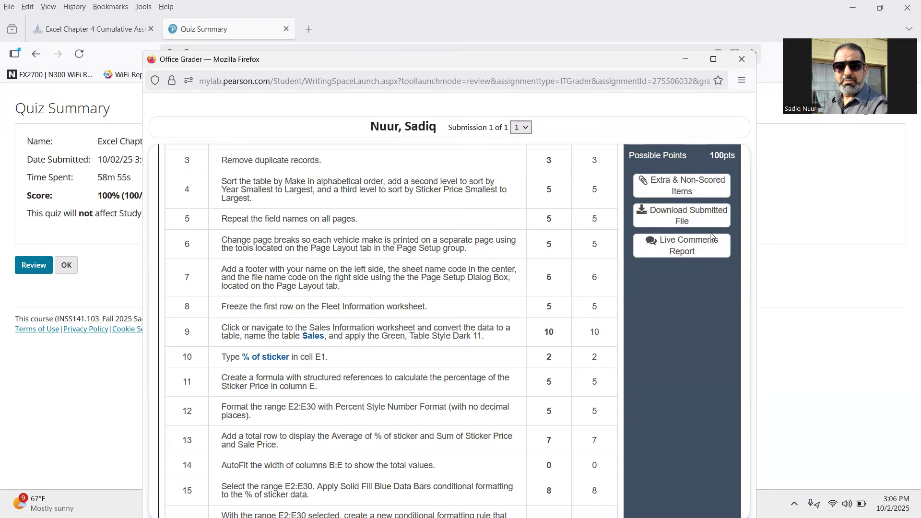
left_click_drag(748, 272, 743, 210)
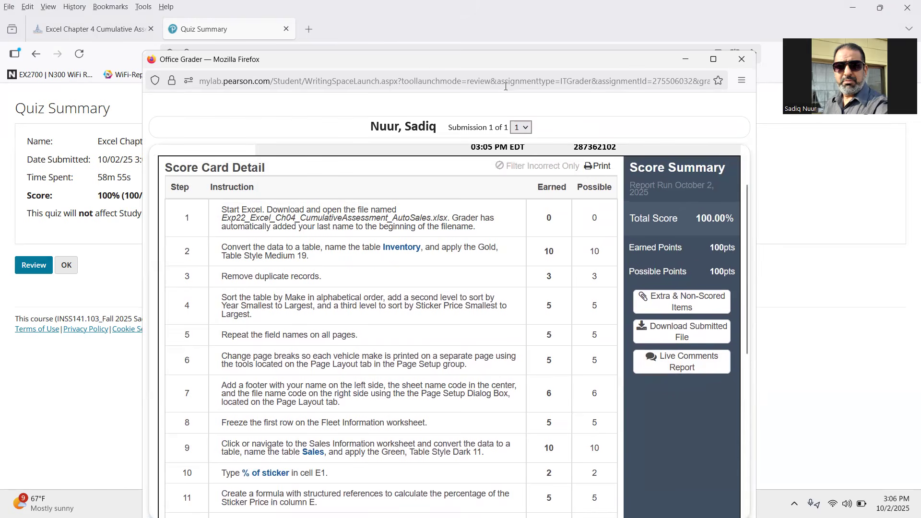
left_click_drag(488, 65, 476, 89)
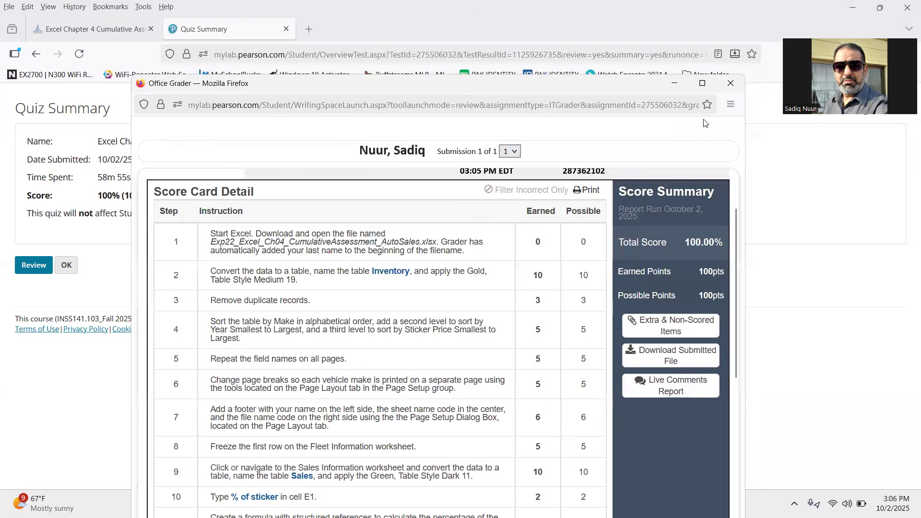
left_click(726, 86)
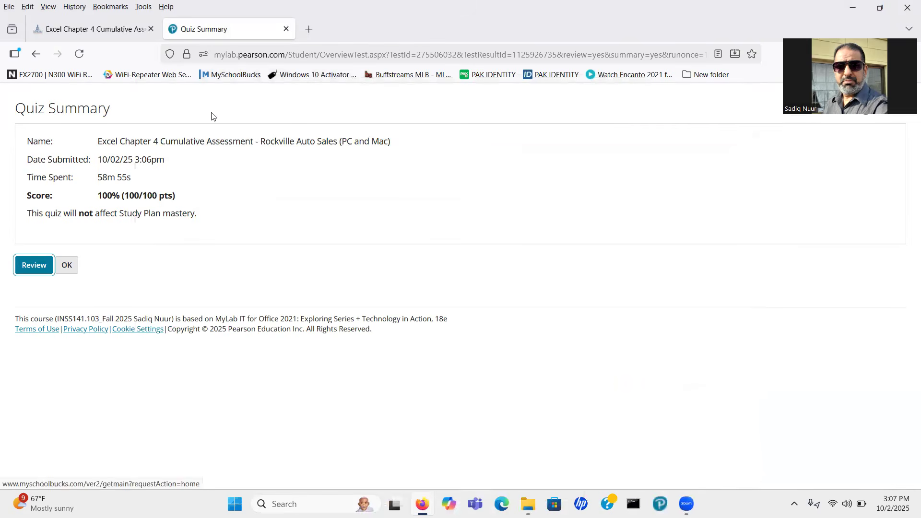
left_click(68, 265)
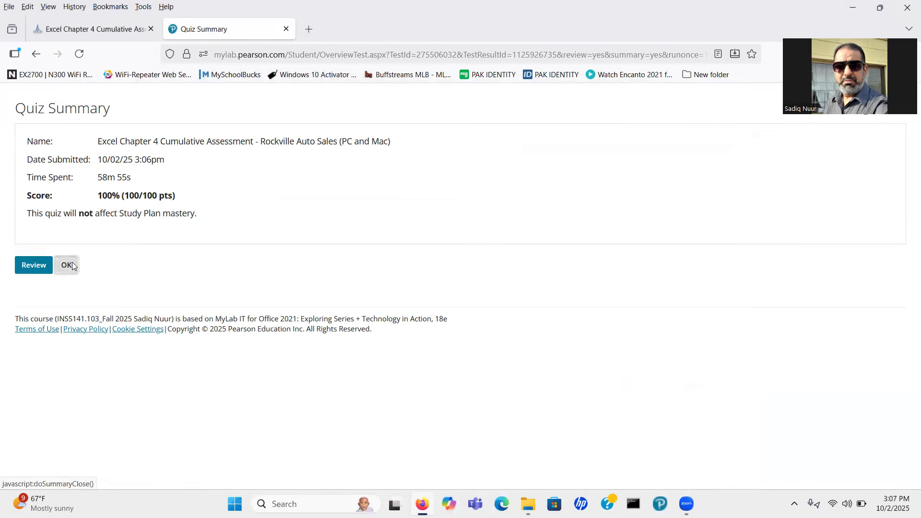